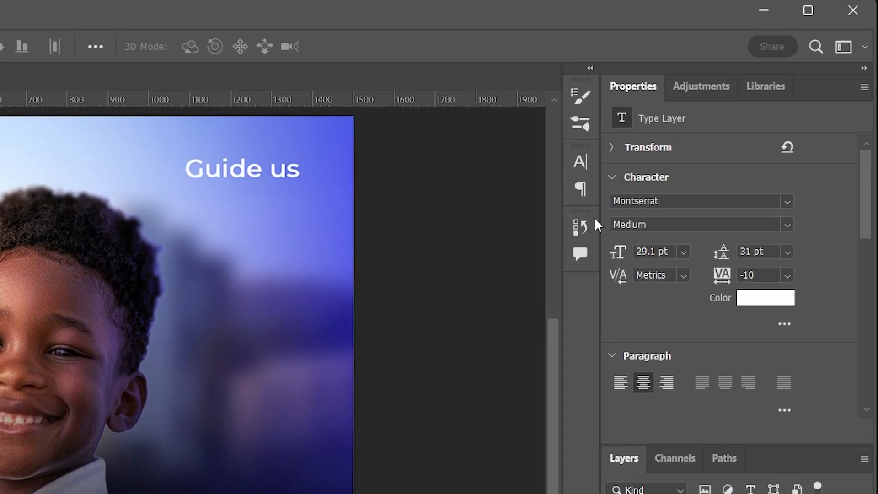
pyautogui.click(656, 251)
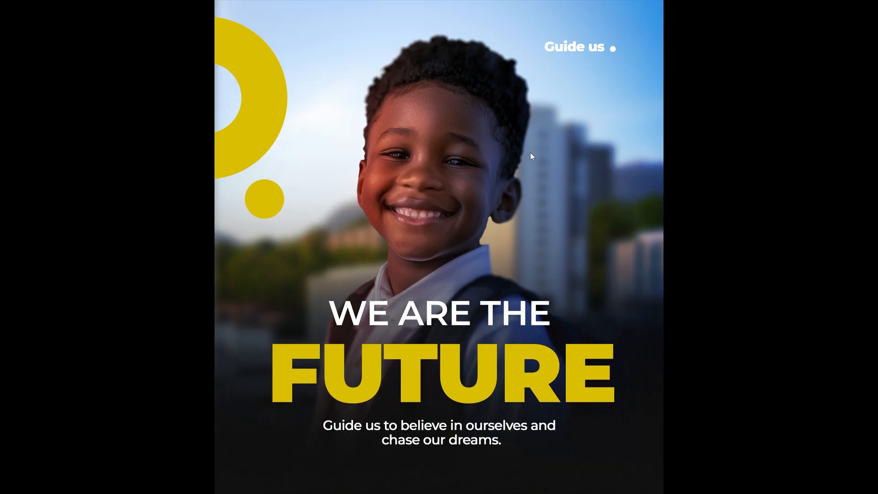
# Step: Leave the full-screen view of the finished poster image mkhu.png and close the image viewer
pyautogui.press('Escape')
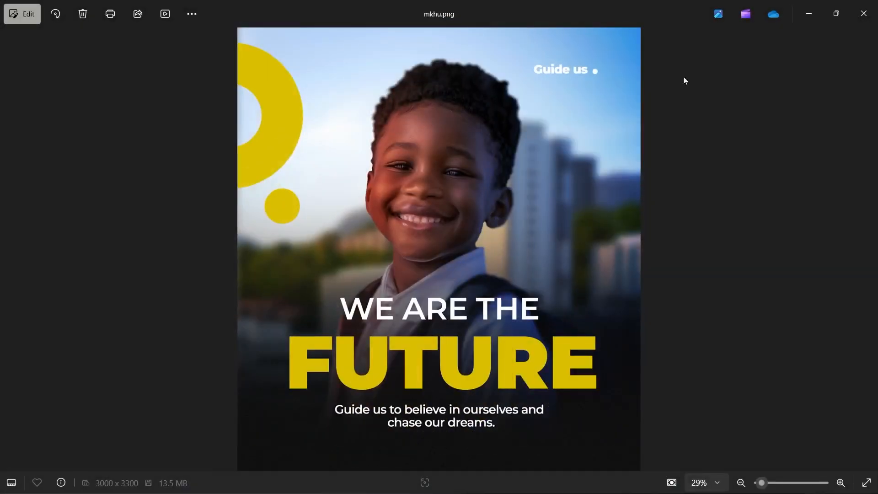
pyautogui.click(854, 21)
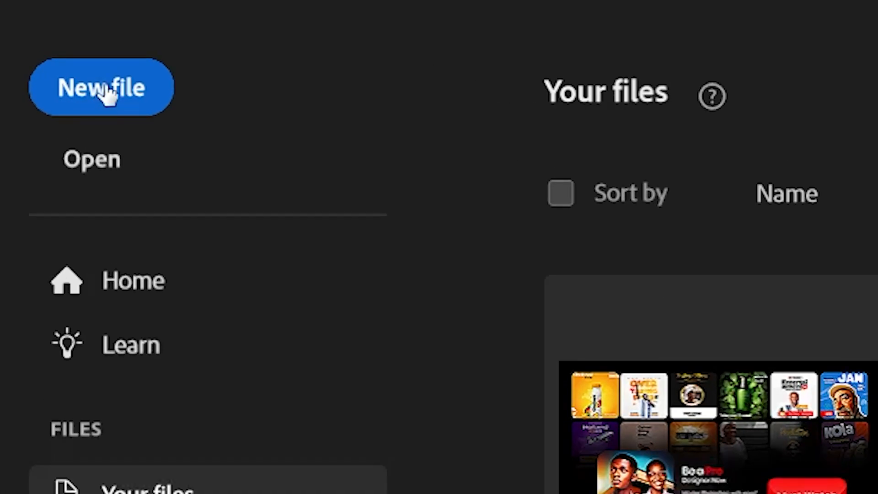
# Step: Create a new portrait document 10 x 11 inches at 150 pixels/inch, in RGB Color with a white background
pyautogui.click(37, 89)
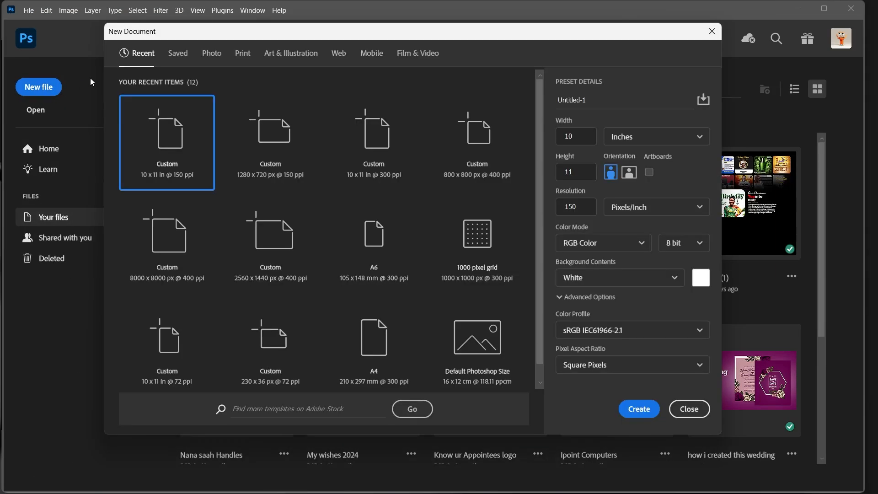
pyautogui.click(580, 136)
pyautogui.moveTo(584, 177); pyautogui.dragTo(559, 174)
pyautogui.moveTo(581, 208); pyautogui.dragTo(559, 211)
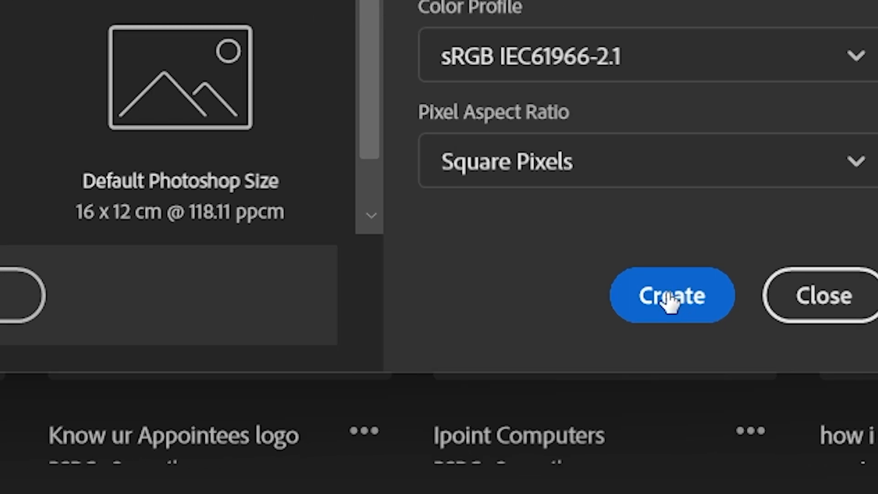
pyautogui.click(639, 410)
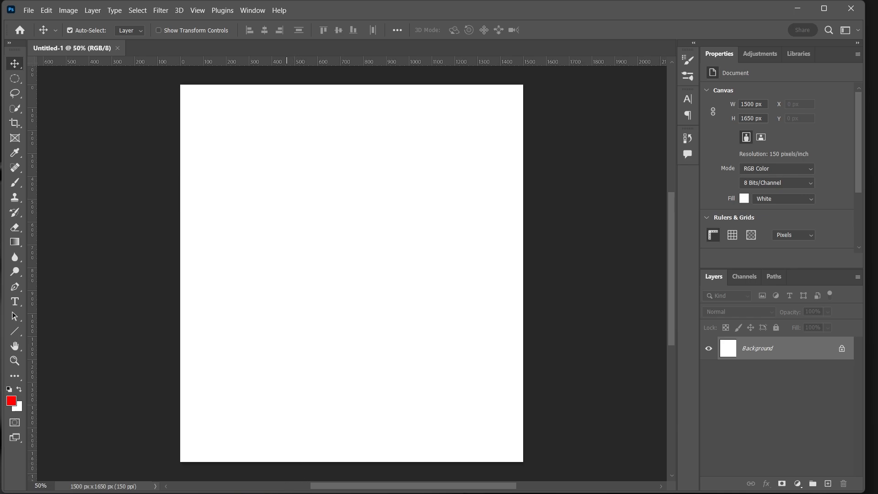
# Step: Place the pexels-monica-sperandio sky photo from New folder (3) and scale it to about 31% so it covers the whole canvas
pyautogui.moveTo(306, 493)
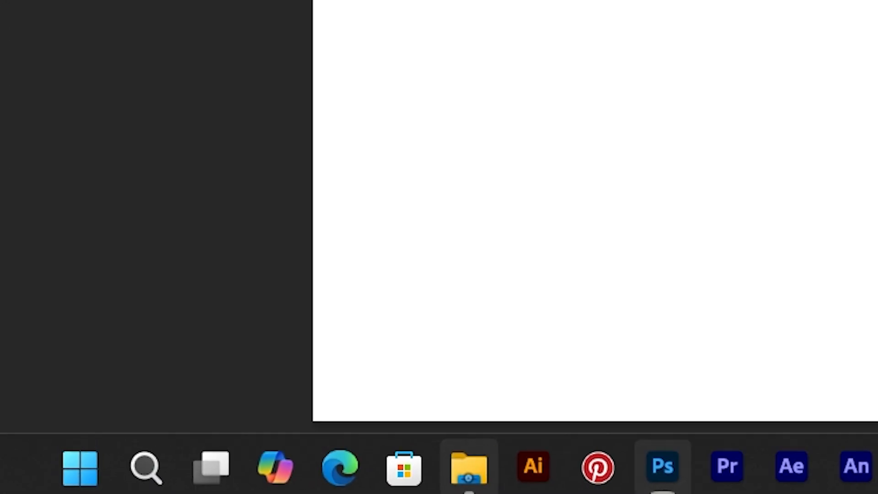
pyautogui.click(240, 480)
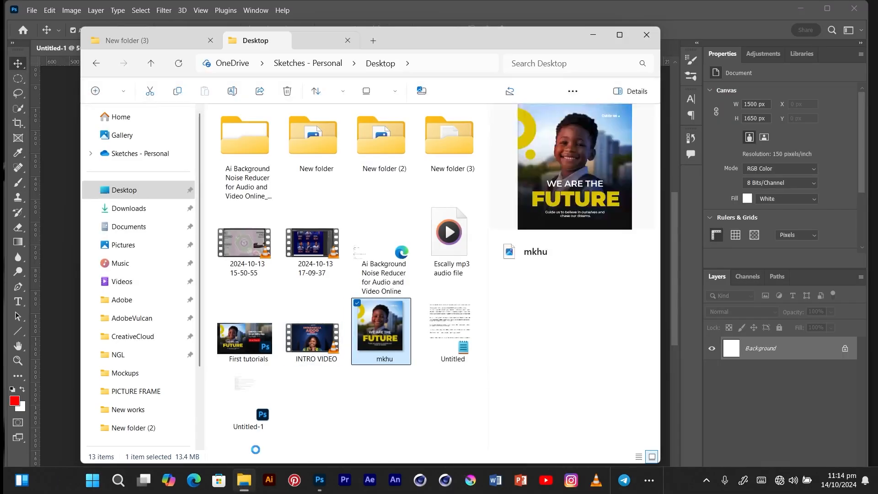
pyautogui.doubleClick(438, 145)
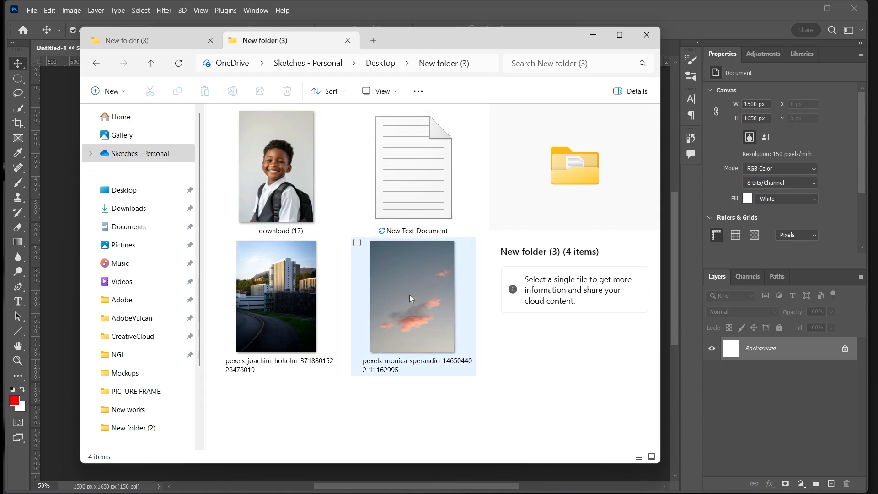
pyautogui.click(410, 298)
pyautogui.moveTo(419, 291); pyautogui.dragTo(68, 210)
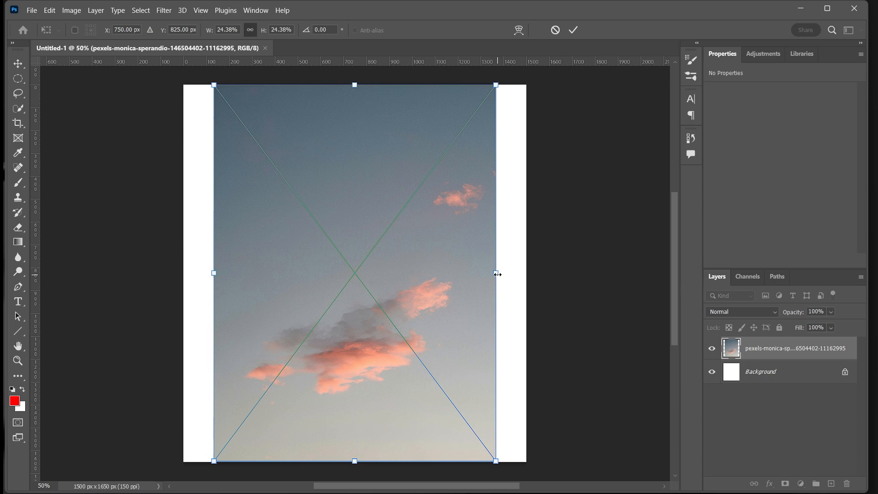
pyautogui.moveTo(497, 273); pyautogui.dragTo(539, 271)
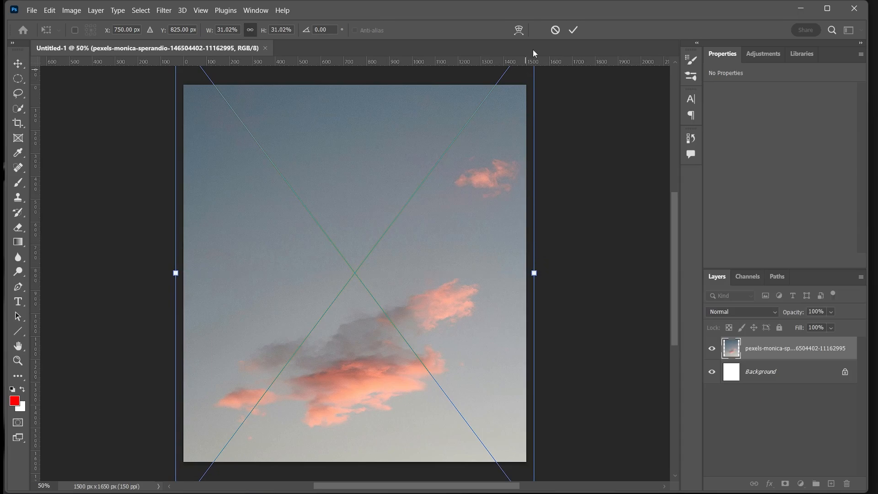
pyautogui.click(574, 30)
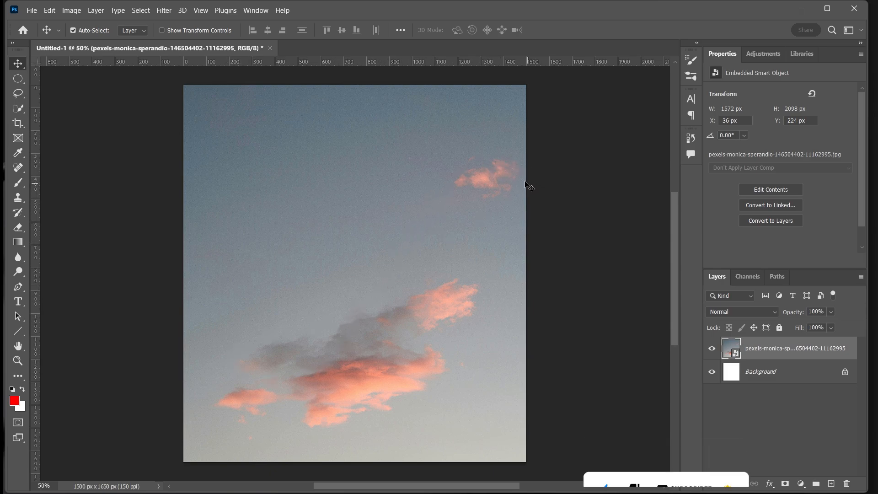
# Step: Select the small upper cloud and the large lower cloud in the sky photo with freehand Lasso outlines
pyautogui.press('l')
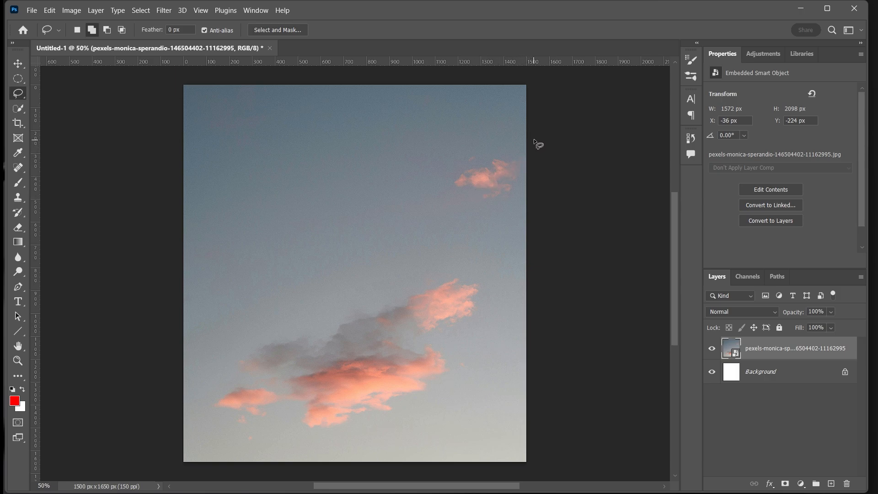
pyautogui.moveTo(534, 141); pyautogui.dragTo(521, 152)
pyautogui.moveTo(451, 205)
pyautogui.mouseDown()
pyautogui.moveTo(481, 227)
pyautogui.moveTo(503, 226)
pyautogui.moveTo(534, 177)
pyautogui.moveTo(535, 151)
pyautogui.mouseUp()
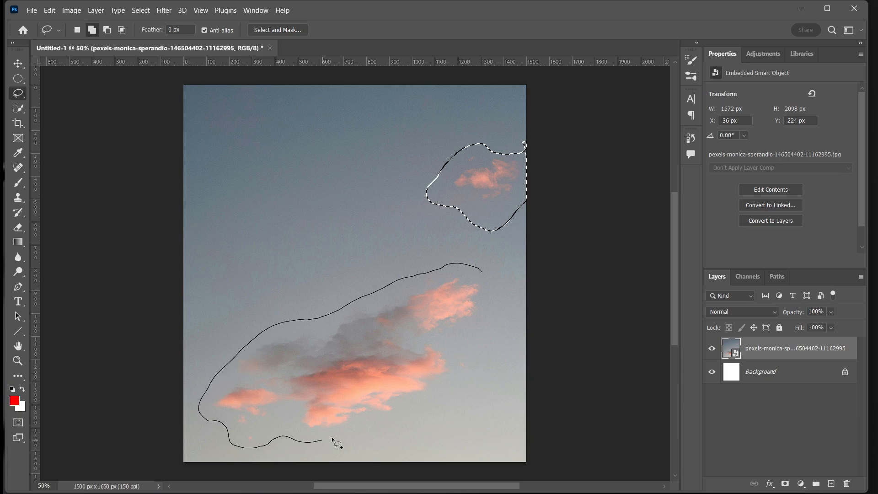
pyautogui.moveTo(332, 438); pyautogui.dragTo(383, 421)
pyautogui.moveTo(492, 298); pyautogui.dragTo(483, 272)
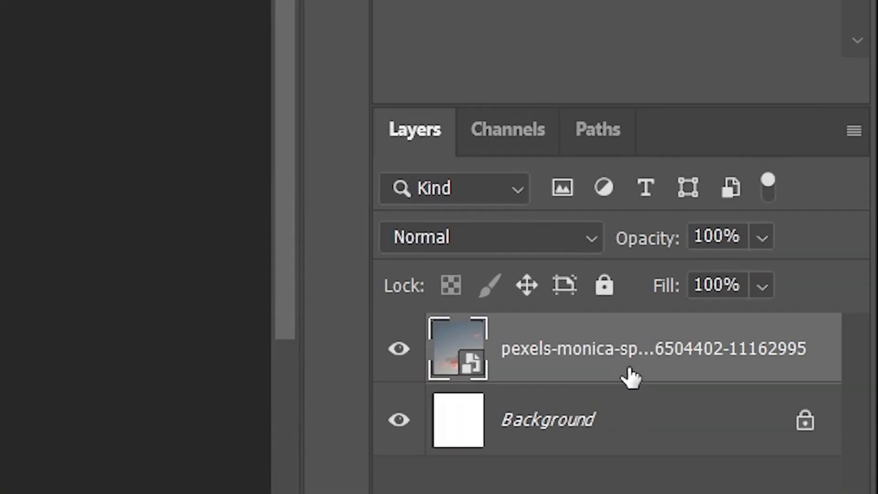
# Step: Rasterize the sky layer, replace the selected clouds using Content-Aware Fill output to a new layer, and deselect
pyautogui.rightClick(631, 375)
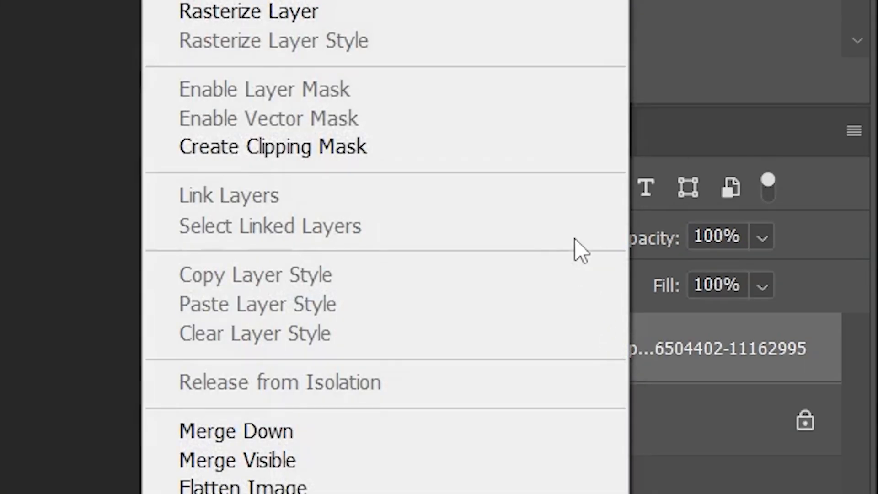
pyautogui.click(288, 231)
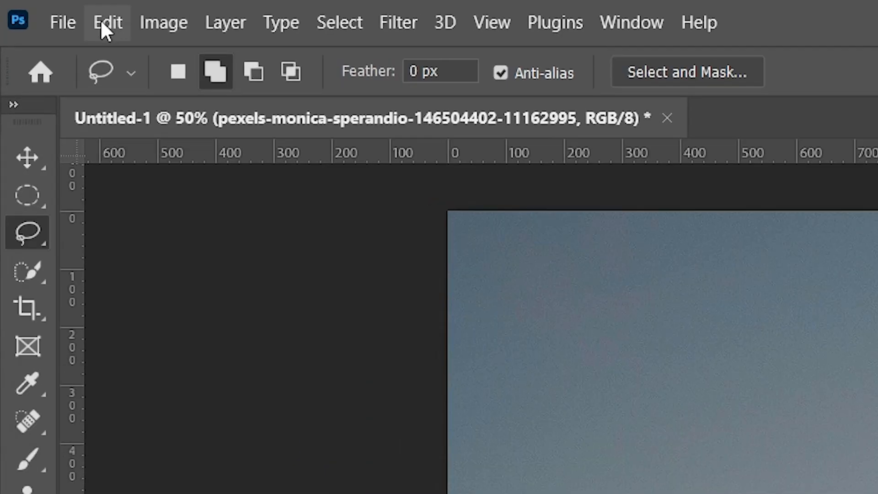
pyautogui.click(46, 11)
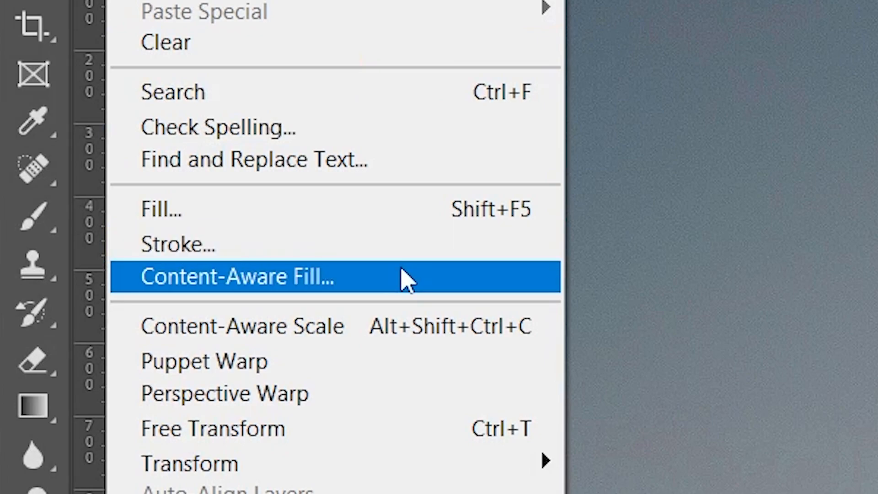
pyautogui.click(404, 278)
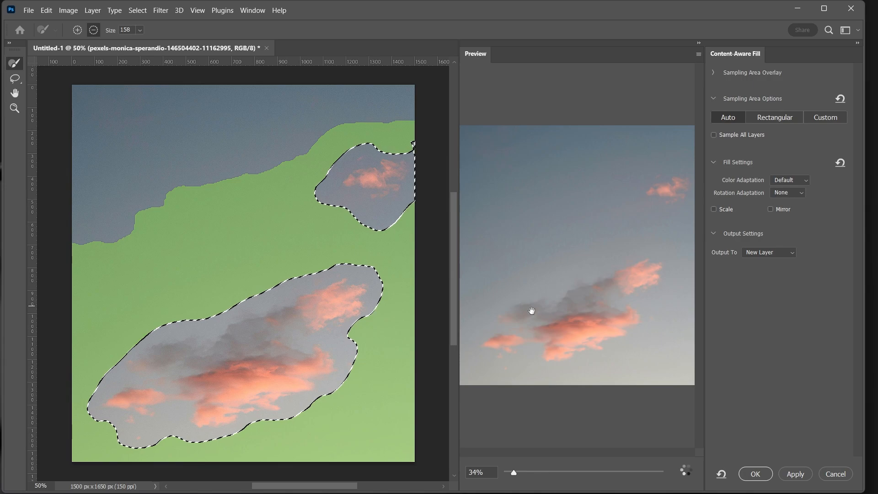
pyautogui.scroll(3, 545, 310)
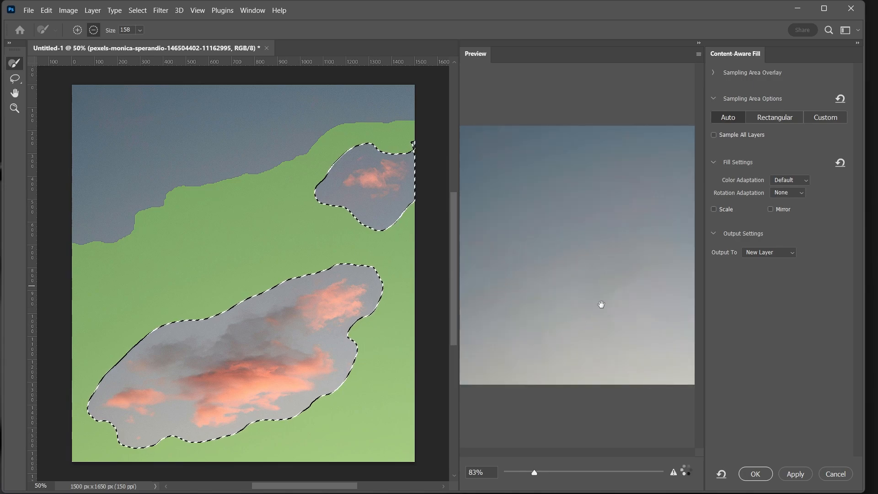
pyautogui.click(798, 473)
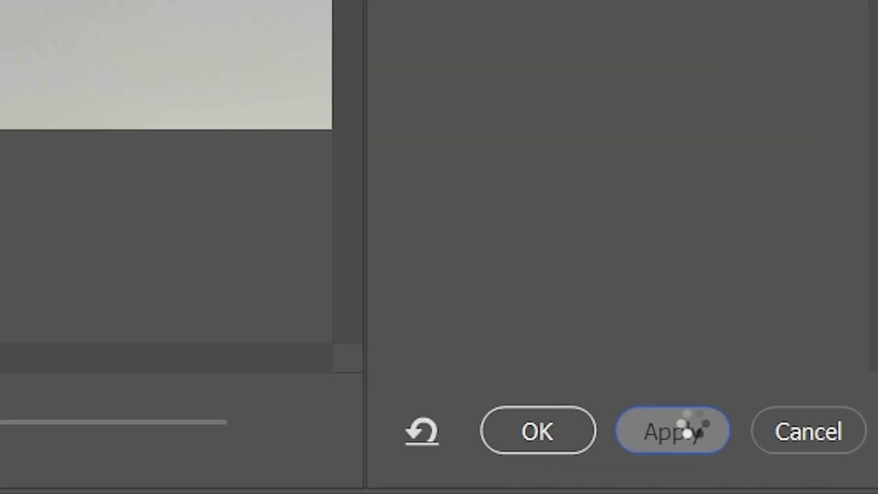
pyautogui.click(545, 438)
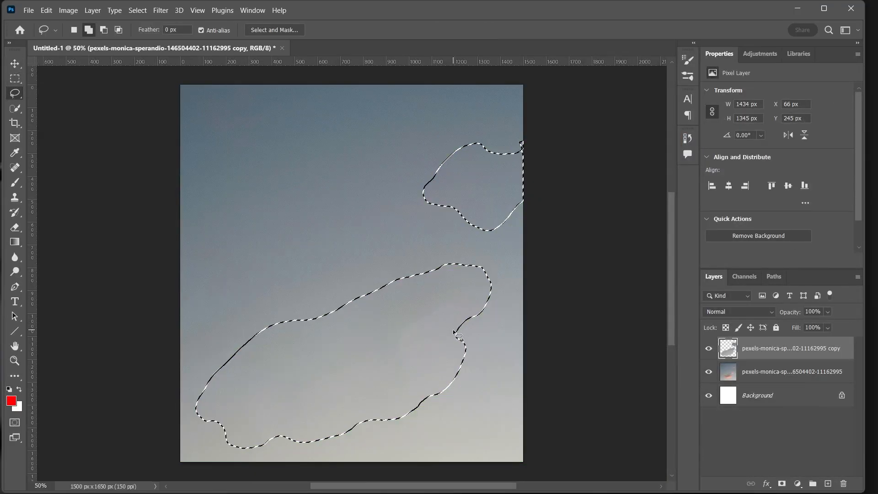
pyautogui.hotkey('ctrl', 'd')
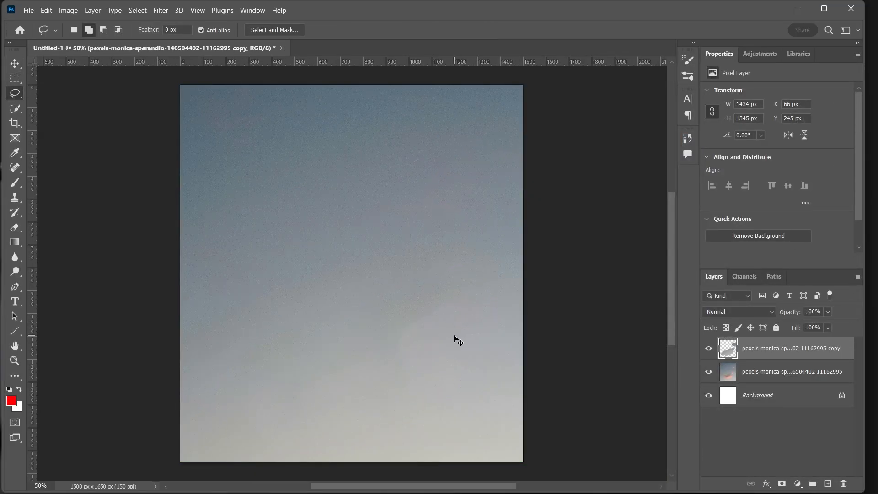
# Step: Merge the content-aware fill layer with the sky photo layer, leaving the Background layer separate
pyautogui.press('v')
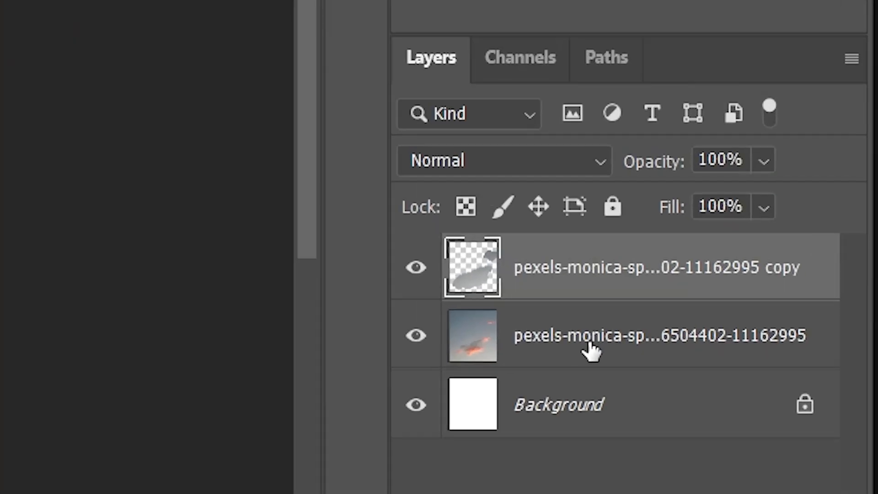
pyautogui.keyDown('shift'); pyautogui.click(769, 376); pyautogui.keyUp('shift')
pyautogui.rightClick(780, 364)
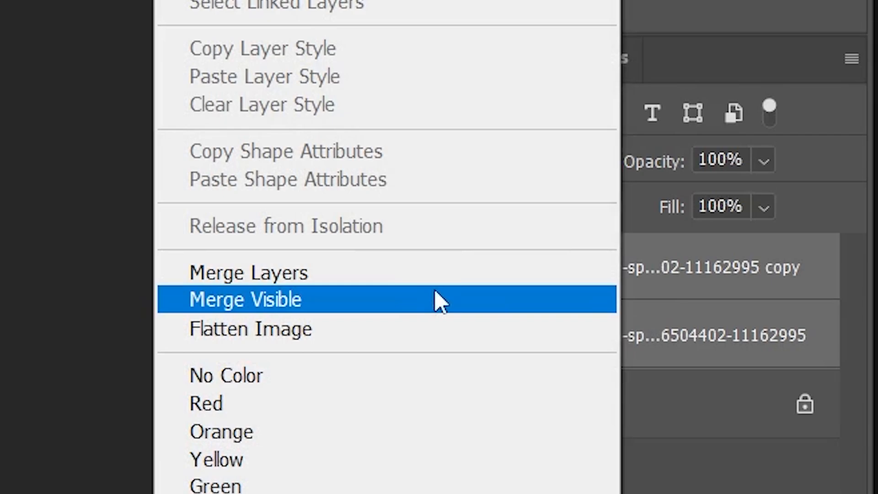
pyautogui.click(441, 275)
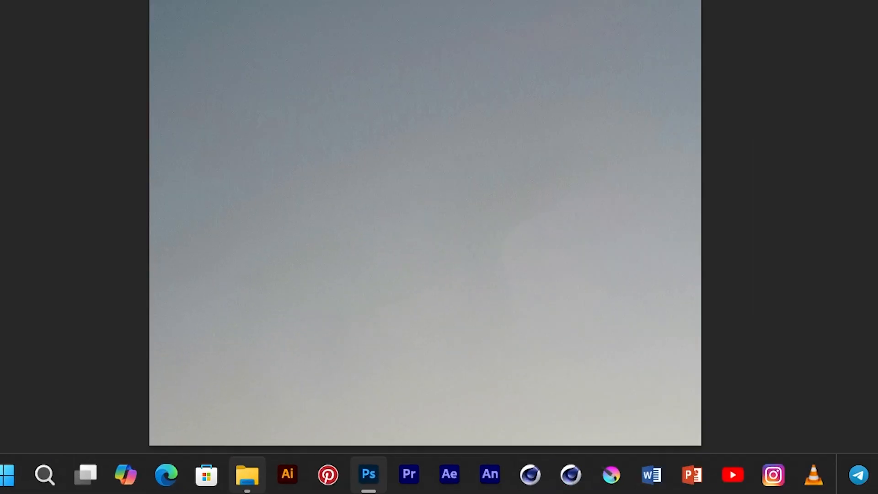
# Step: Place the boy's photo, download (17), from New folder (3) over the sky at its default fitted size
pyautogui.click(241, 480)
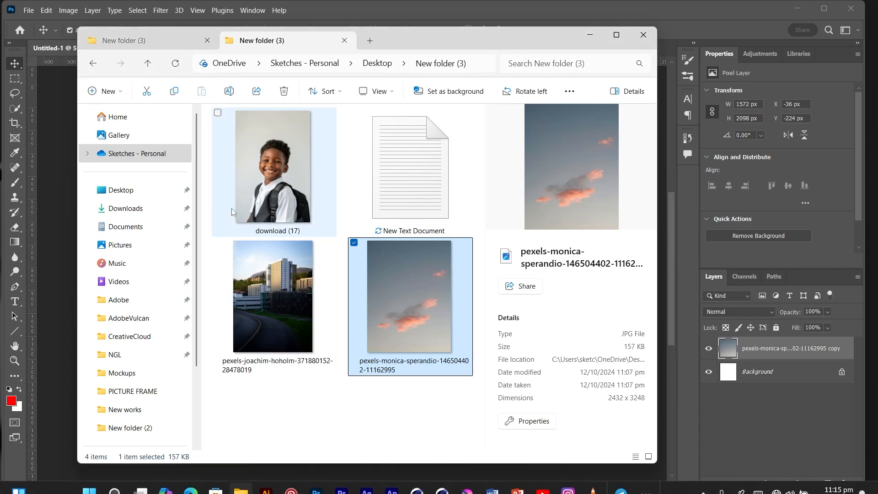
pyautogui.moveTo(278, 173); pyautogui.dragTo(57, 232)
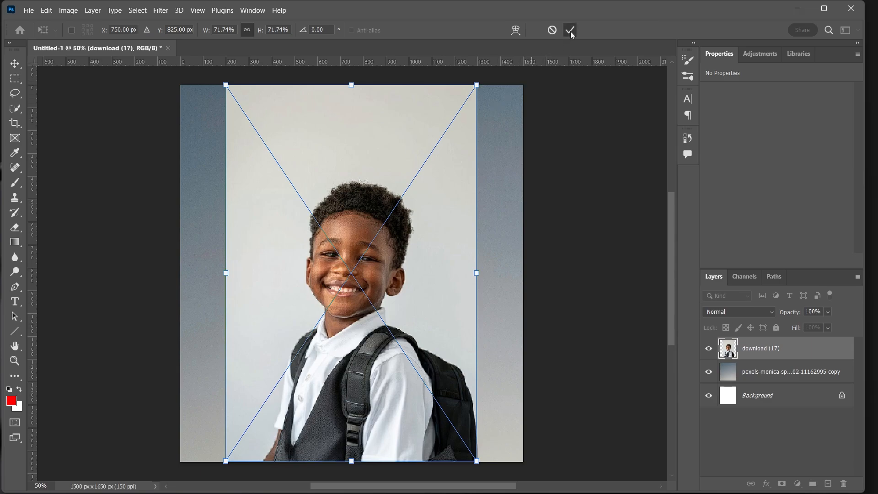
pyautogui.click(570, 30)
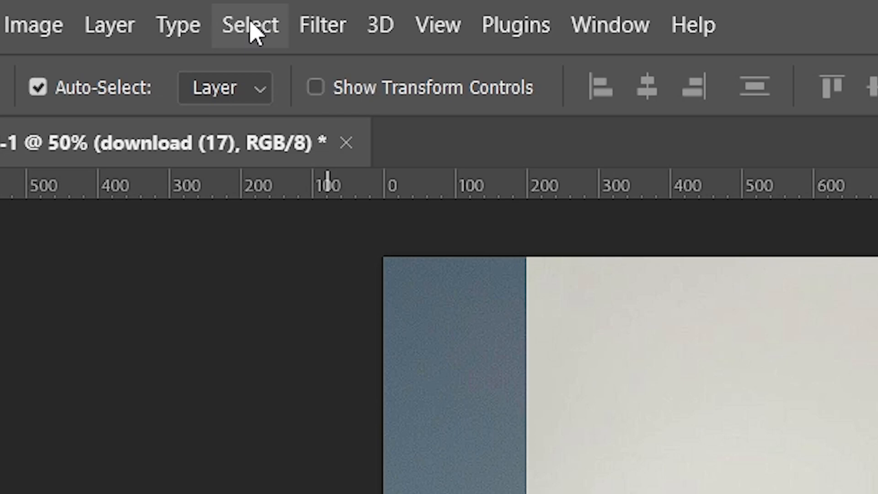
# Step: Select the boy in the download (17) layer with Select Subject, inspect the selection edges, and copy him to a new layer
pyautogui.click(251, 23)
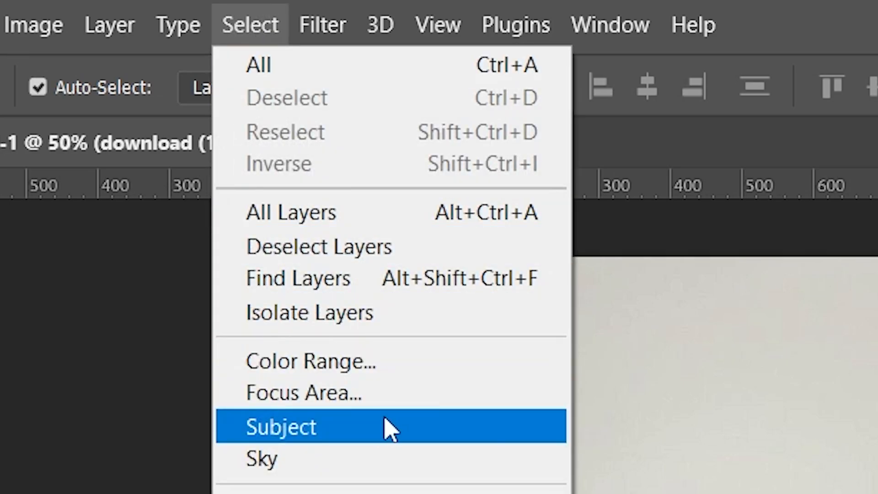
pyautogui.click(384, 430)
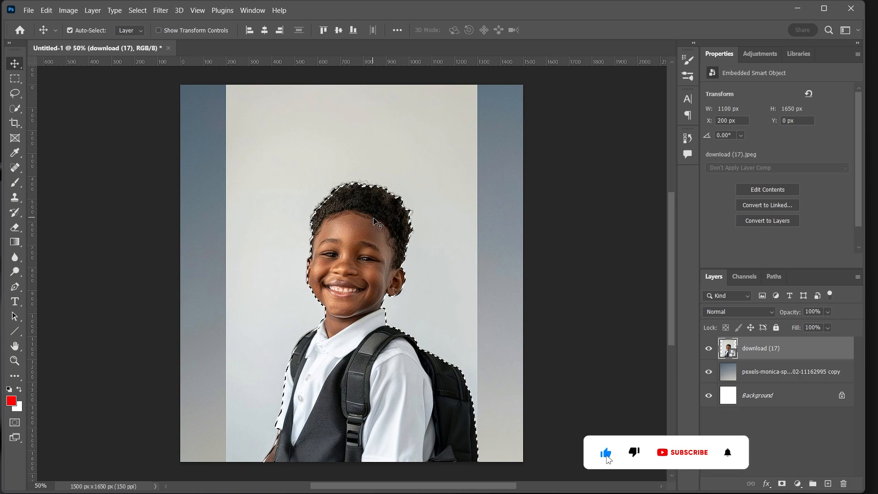
pyautogui.press('z')
pyautogui.moveTo(374, 210)
pyautogui.mouseDown()
pyautogui.moveTo(412, 206)
pyautogui.moveTo(380, 213)
pyautogui.mouseUp()
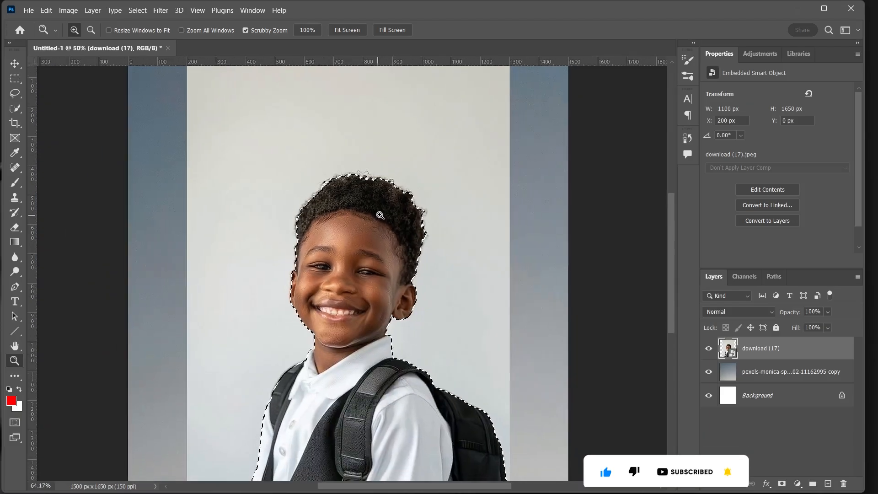
pyautogui.moveTo(375, 297); pyautogui.dragTo(393, 172)
pyautogui.moveTo(317, 289)
pyautogui.mouseDown()
pyautogui.moveTo(373, 298)
pyautogui.moveTo(325, 296)
pyautogui.mouseUp()
pyautogui.moveTo(367, 206); pyautogui.dragTo(359, 300)
pyautogui.moveTo(438, 219); pyautogui.dragTo(421, 202)
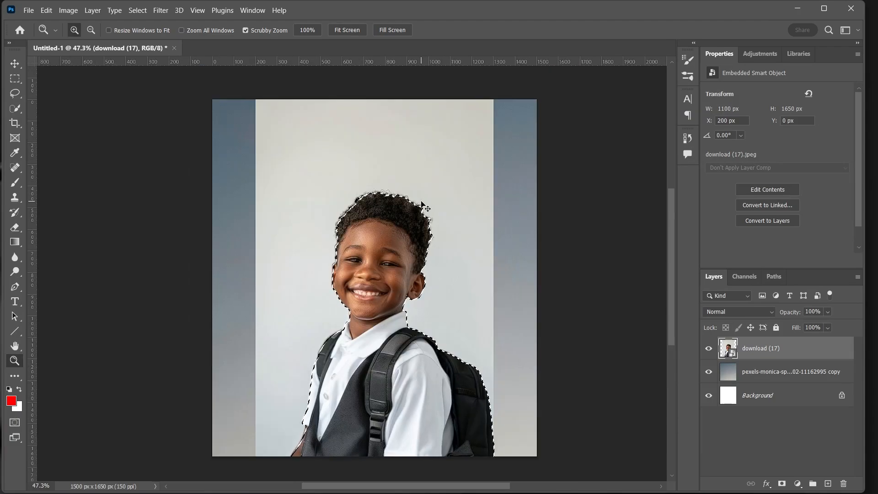
pyautogui.hotkey('ctrl', 'j')
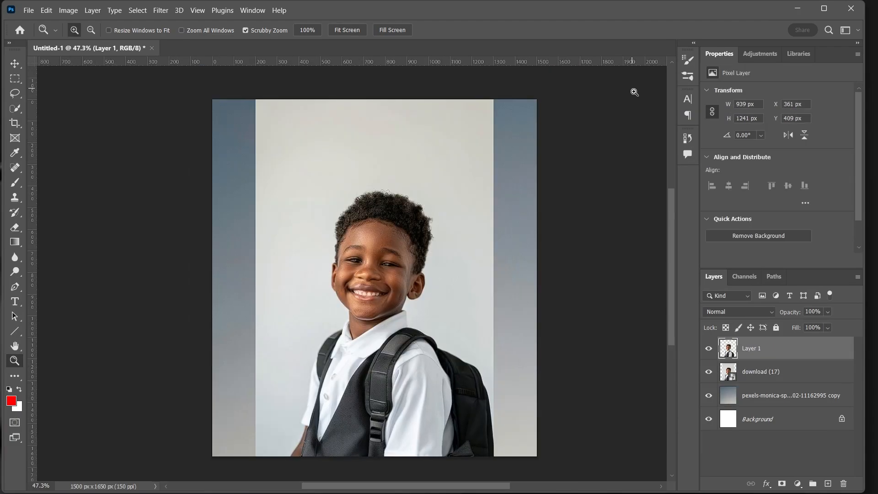
pyautogui.press('v')
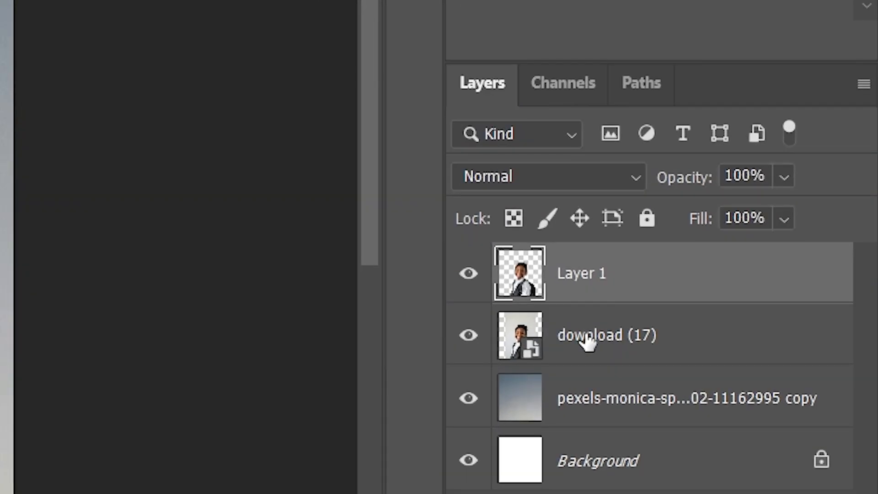
# Step: Delete the original download (17) photo layer, keeping the boy's cutout on Layer 1
pyautogui.click(754, 373)
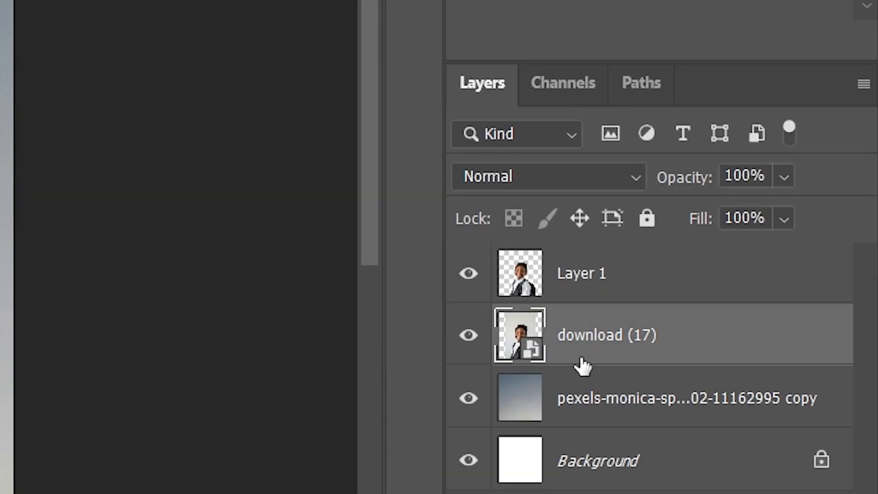
pyautogui.press('Delete')
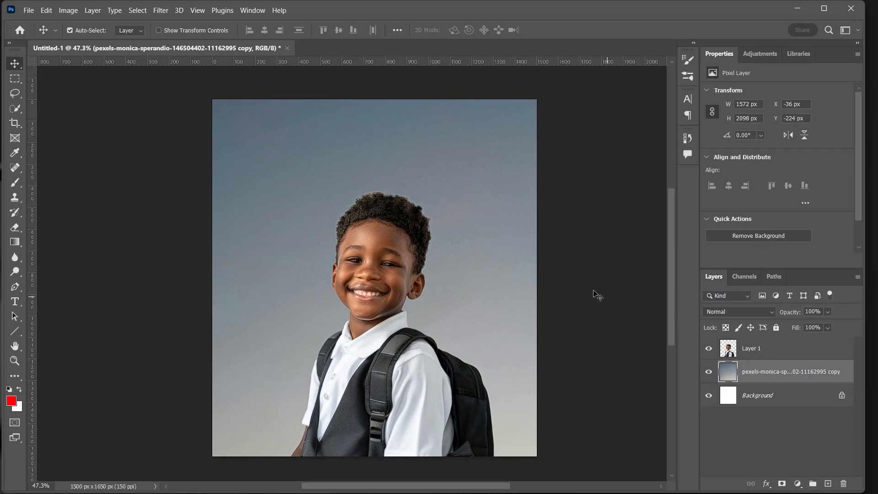
# Step: Enlarge the boy's cutout proportionally to about 121% from its bottom edge and shift it slightly left on the canvas
pyautogui.click(399, 266)
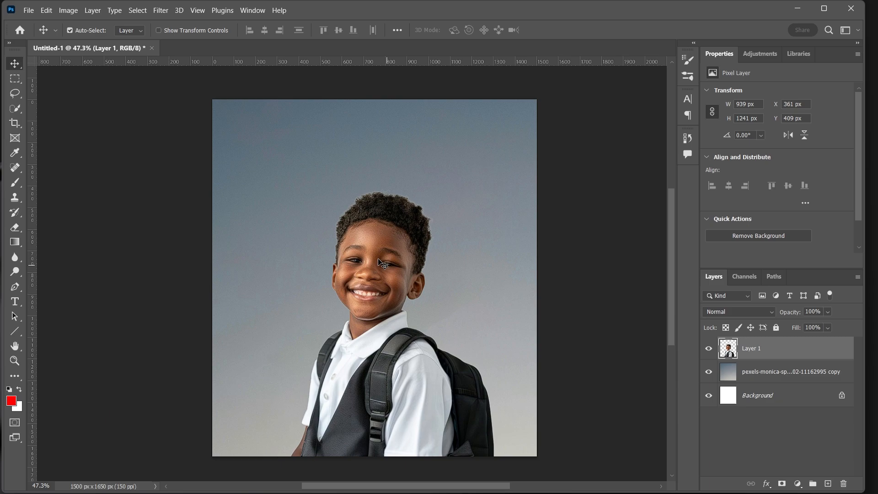
pyautogui.press('ctrl')
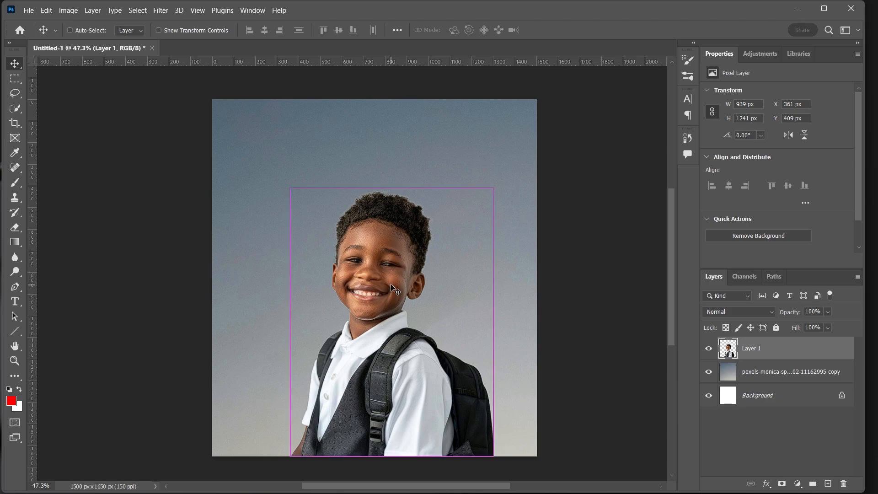
pyautogui.hotkey('ctrl', 't')
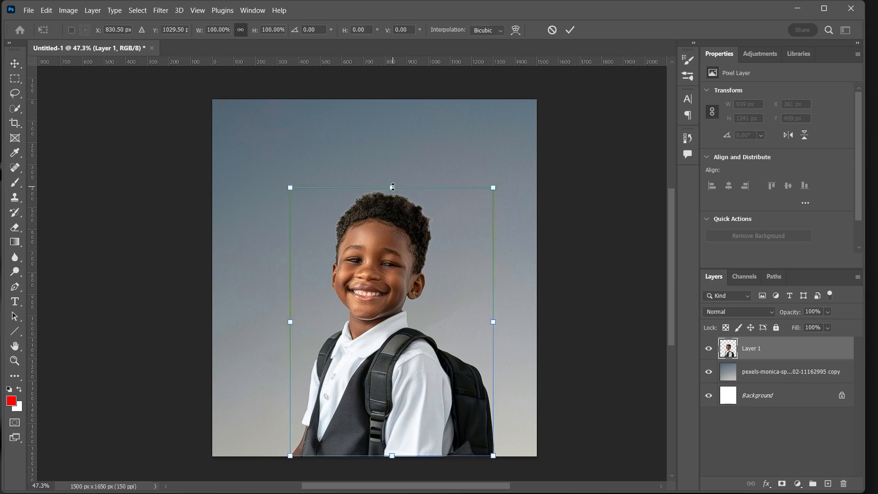
pyautogui.moveTo(394, 187); pyautogui.dragTo(385, 130)
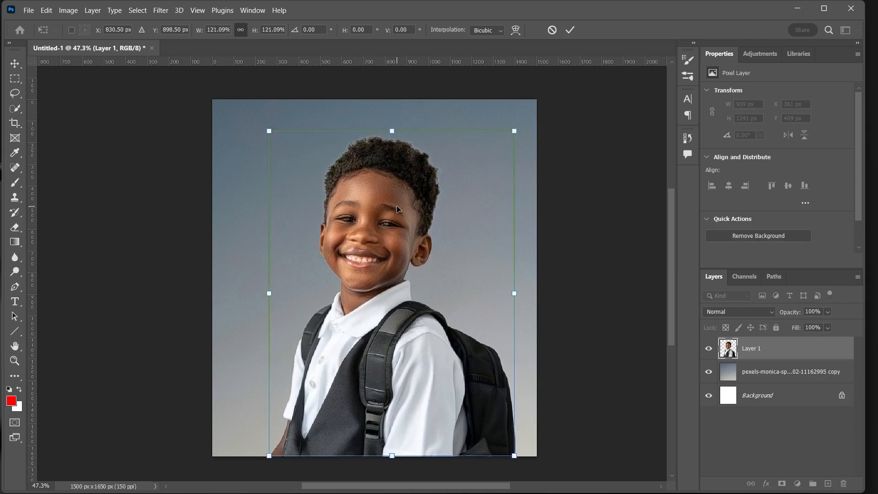
pyautogui.moveTo(397, 209); pyautogui.dragTo(393, 209)
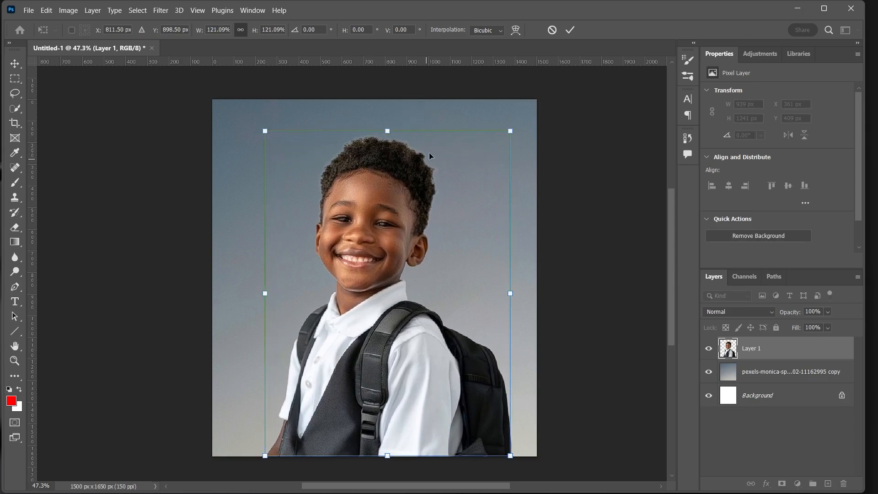
pyautogui.click(570, 32)
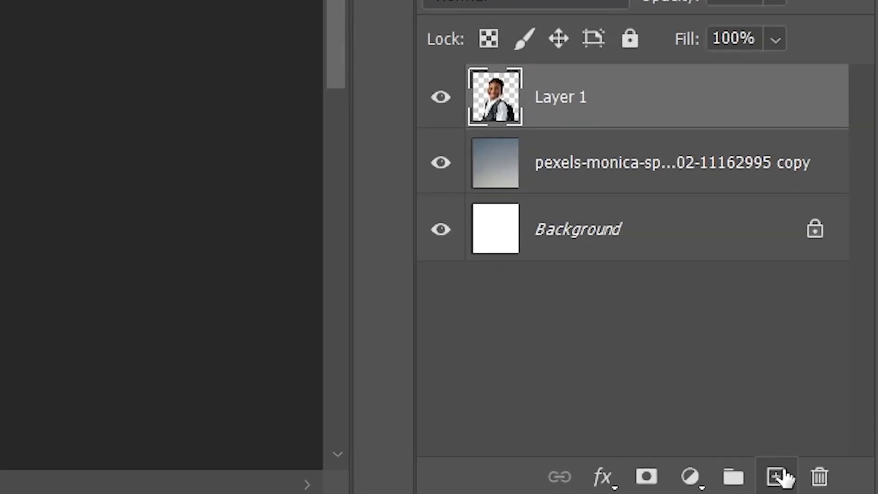
# Step: On a new layer above the boy, draw two black-to-transparent linear gradients upward from below the canvas to darken the poster's lower part
pyautogui.click(828, 483)
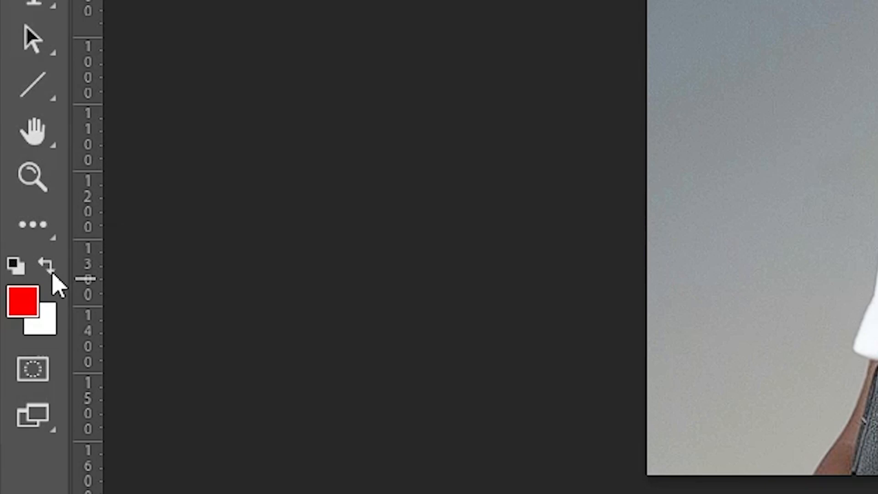
pyautogui.click(9, 390)
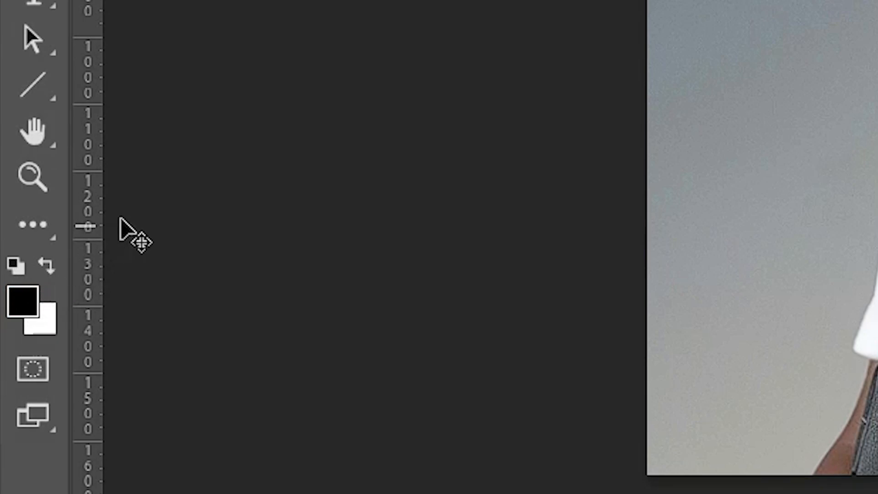
pyautogui.click(33, 153)
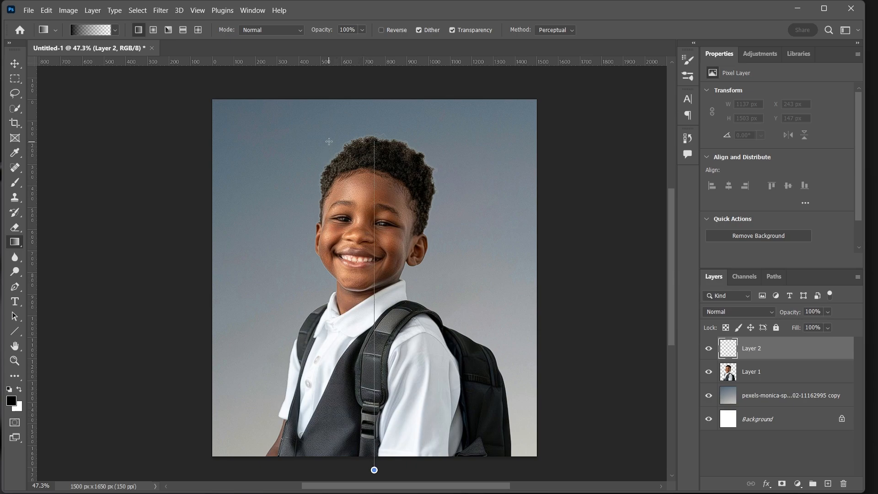
pyautogui.moveTo(328, 134); pyautogui.dragTo(328, 134)
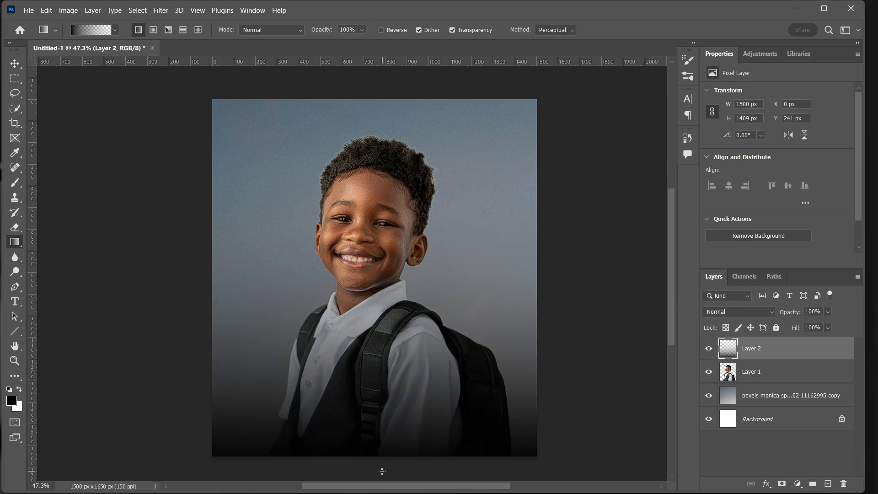
pyautogui.moveTo(380, 465); pyautogui.dragTo(352, 188)
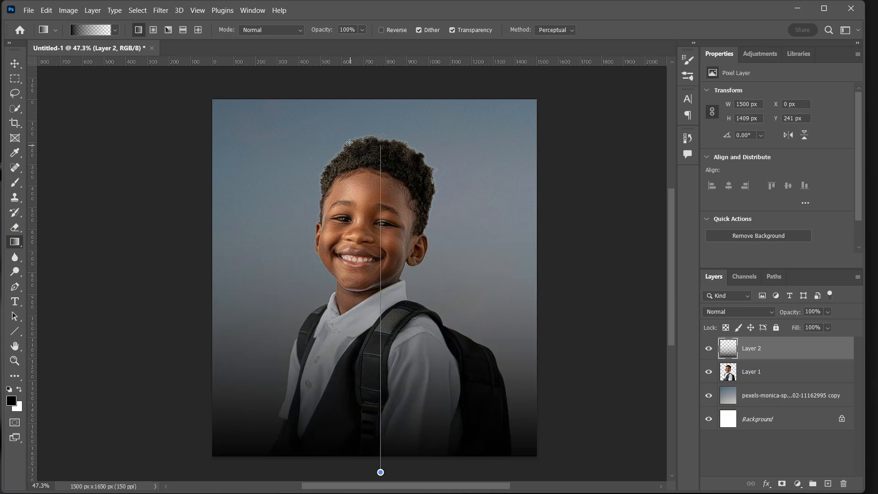
pyautogui.moveTo(349, 142); pyautogui.dragTo(348, 133)
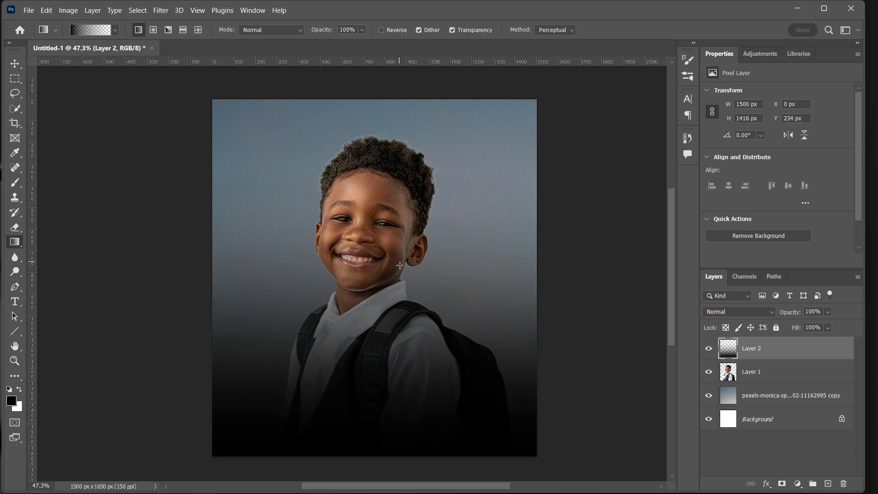
pyautogui.press('v')
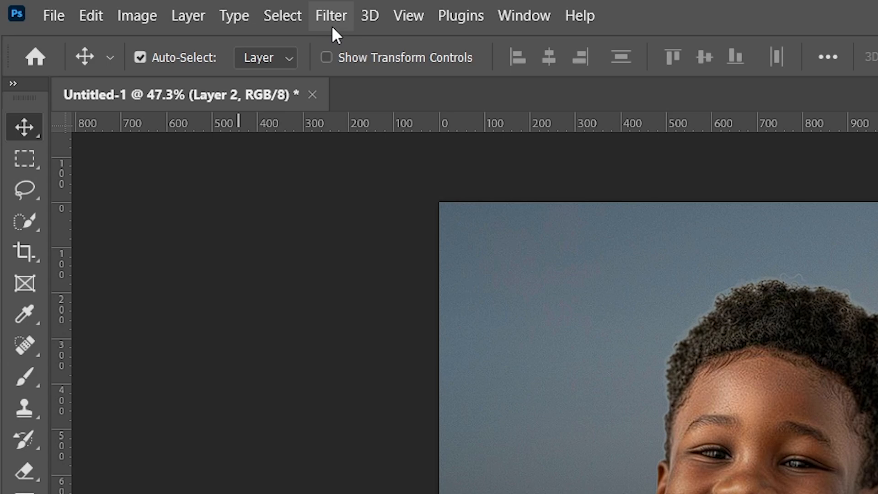
# Step: Apply the Add Noise filter to the black gradient layer with a 9.16% amount and Uniform distribution
pyautogui.click(327, 14)
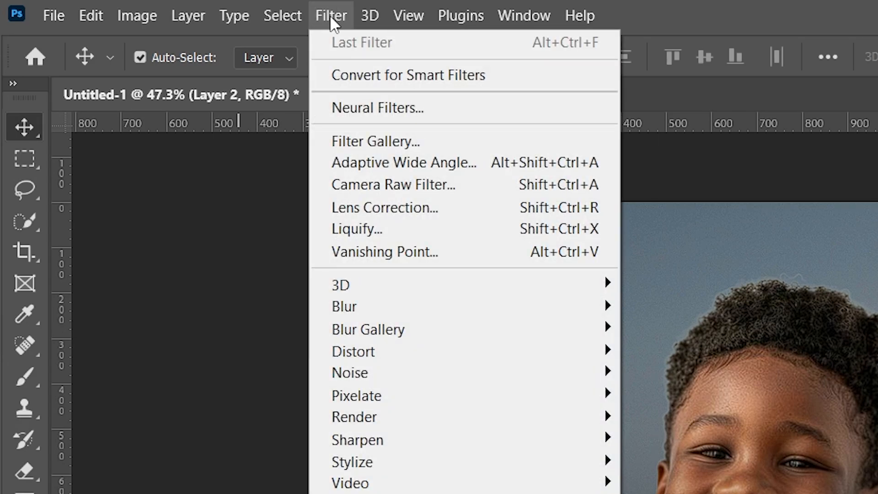
pyautogui.moveTo(423, 373)
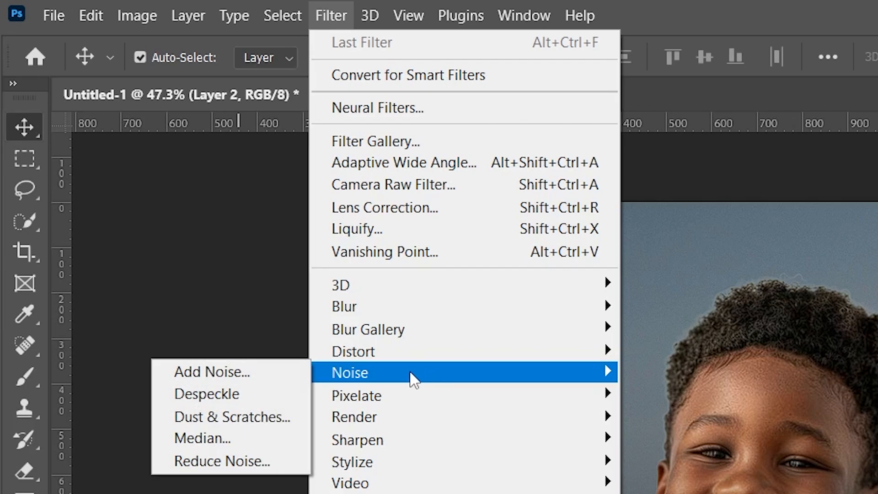
pyautogui.click(267, 380)
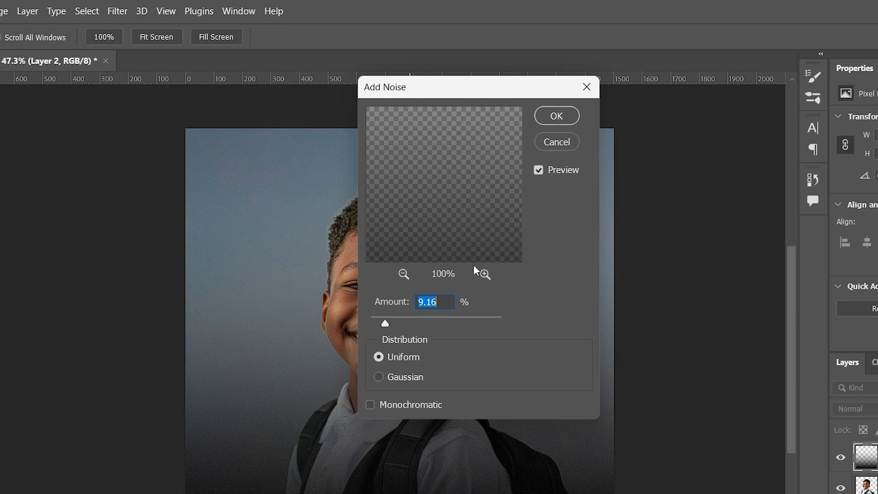
pyautogui.click(555, 120)
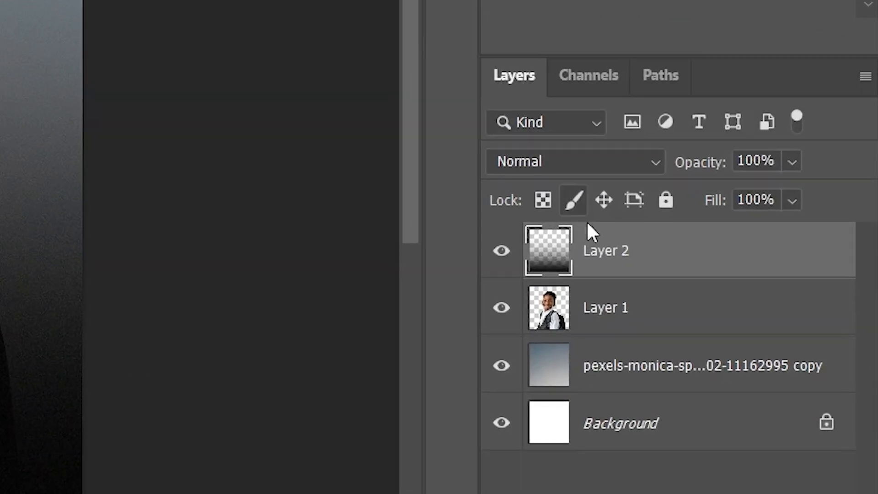
# Step: Fully lock the sky photo layer, the boy's Layer 1 and the black gradient Layer 2
pyautogui.click(667, 377)
pyautogui.keyDown('shift'); pyautogui.click(659, 311); pyautogui.keyUp('shift')
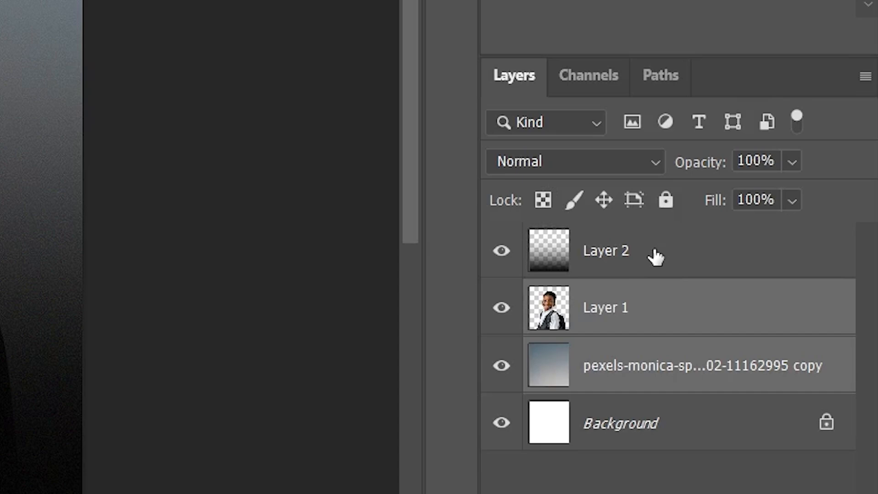
pyautogui.keyDown('shift'); pyautogui.click(657, 253); pyautogui.keyUp('shift')
pyautogui.click(666, 199)
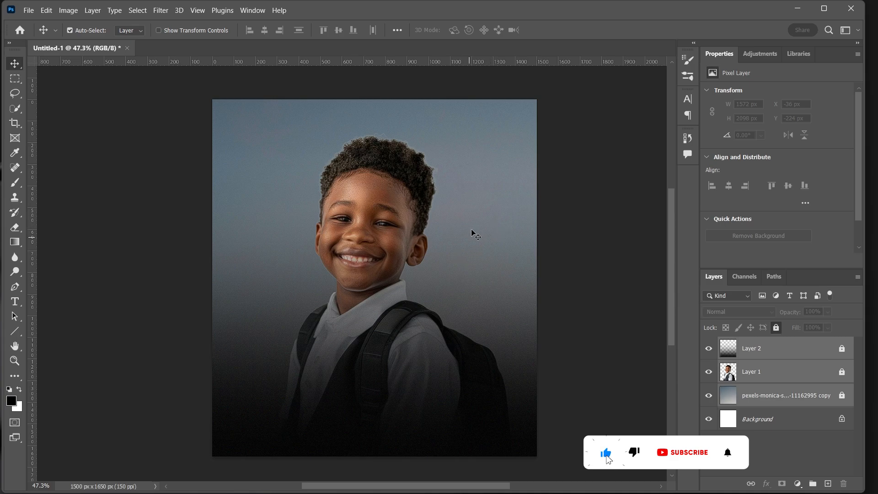
# Step: Add a new layer directly above the boy's Layer 1 and set the foreground colour to red ff0000
pyautogui.click(798, 375)
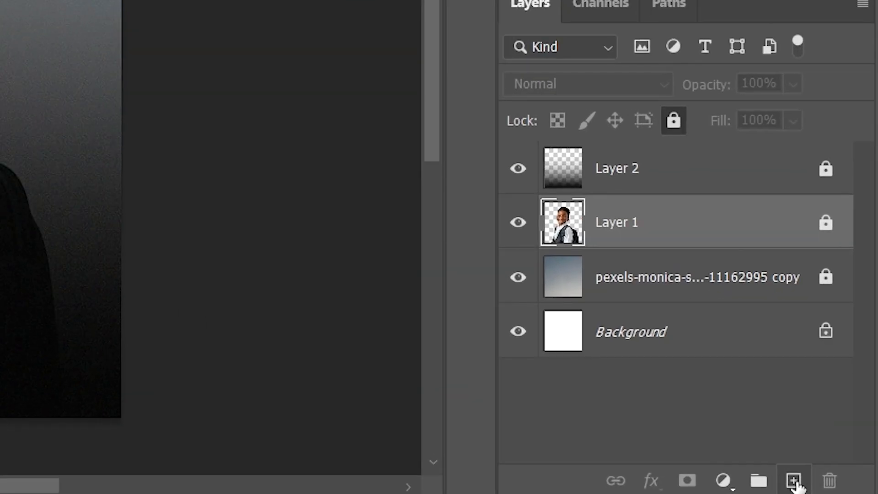
pyautogui.click(828, 484)
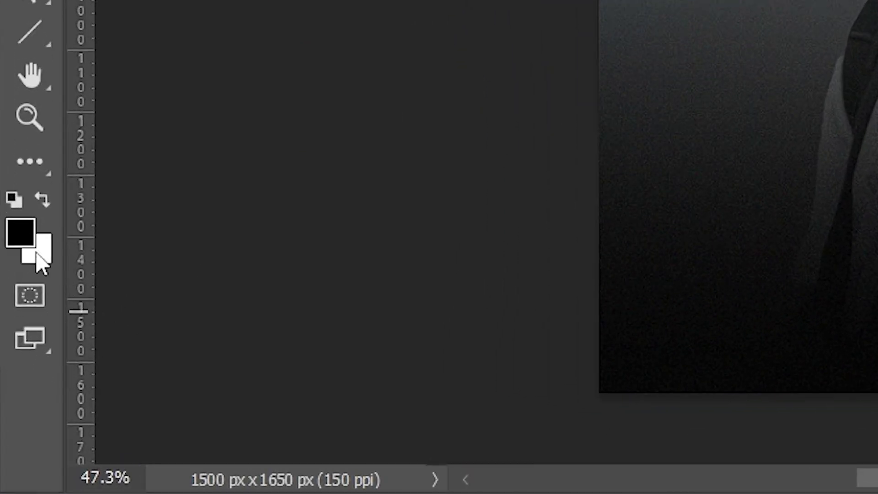
pyautogui.click(13, 402)
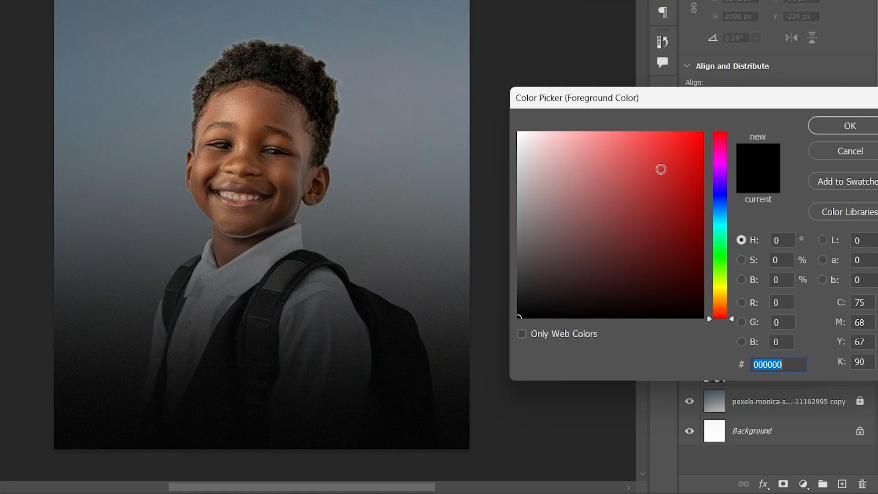
pyautogui.write('ff0000')
pyautogui.click(833, 126)
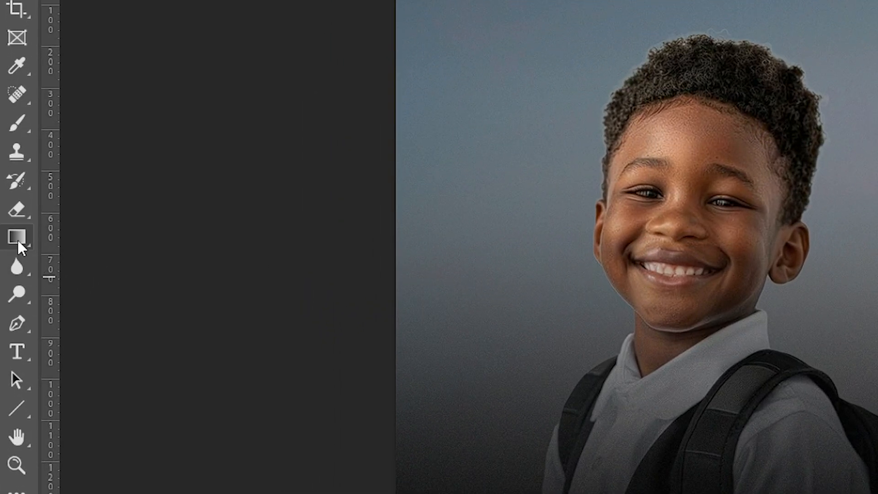
# Step: Draw a horizontal red-to-transparent gradient on Layer 3 from outside the canvas's left edge to near its right edge
pyautogui.click(17, 238)
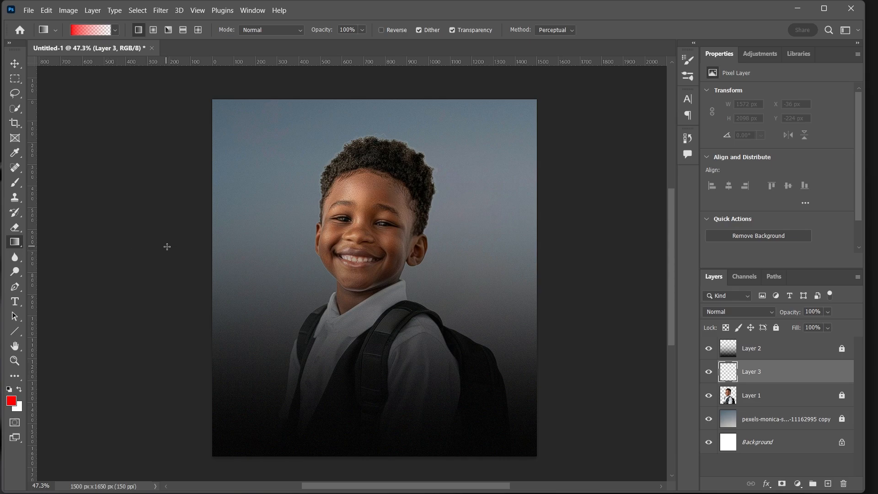
pyautogui.moveTo(166, 246); pyautogui.dragTo(346, 229)
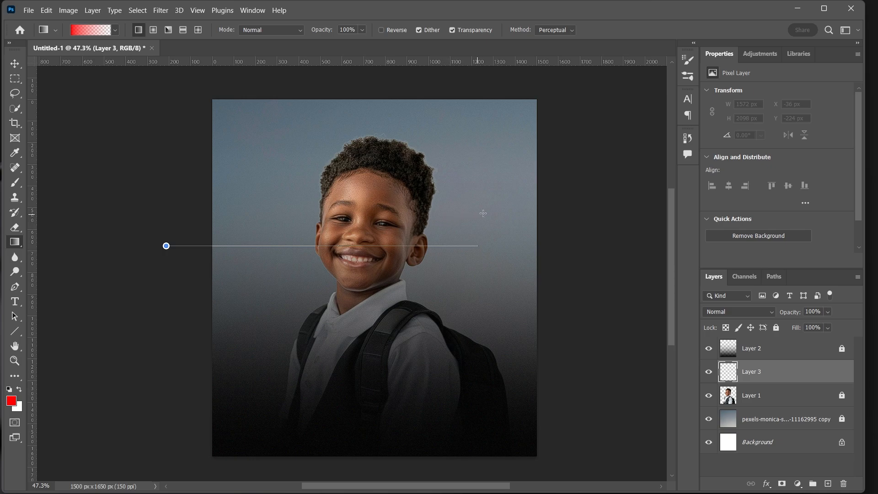
pyautogui.moveTo(505, 211); pyautogui.dragTo(509, 211)
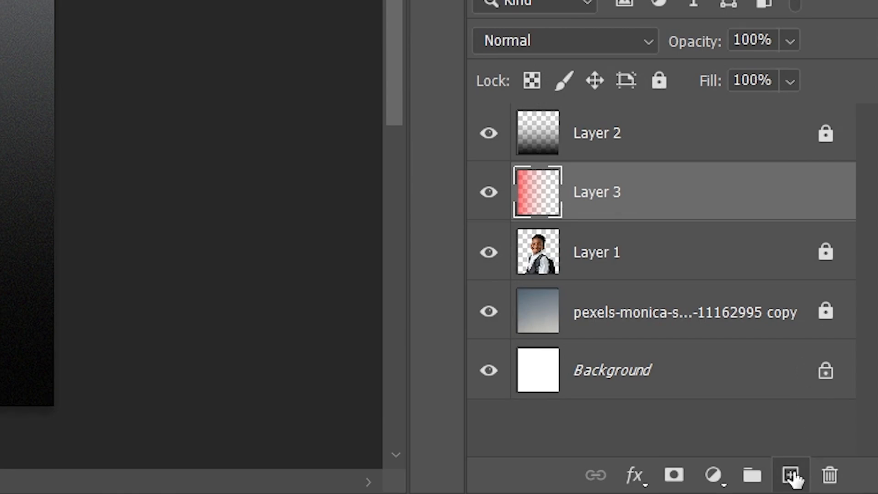
# Step: Add another new layer above the red gradient layer and set the foreground colour to bright blue
pyautogui.click(791, 476)
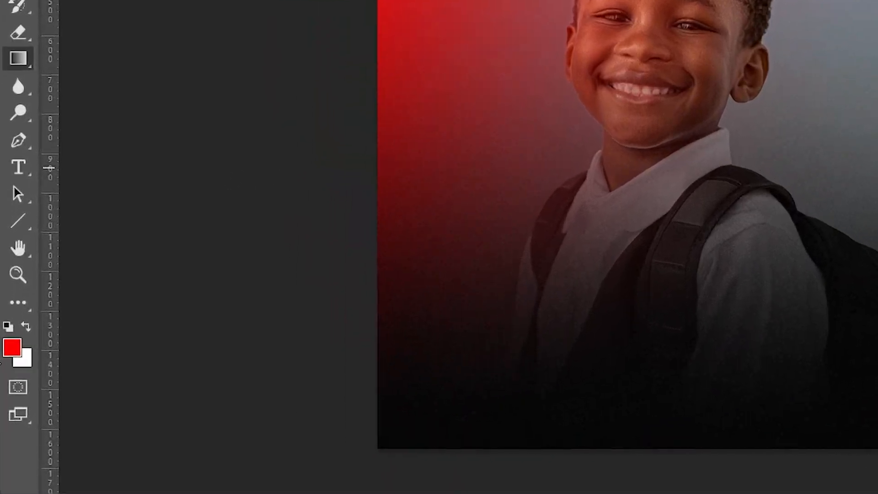
pyautogui.click(11, 401)
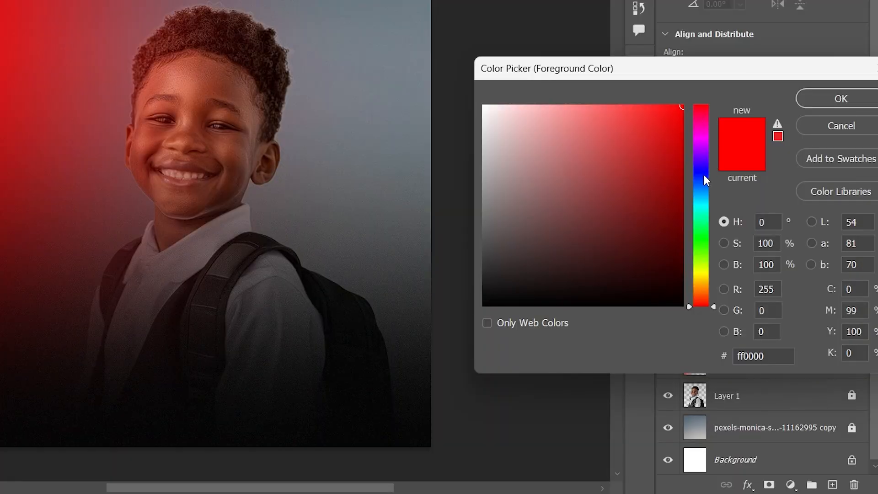
pyautogui.moveTo(704, 175); pyautogui.dragTo(708, 170)
pyautogui.click(815, 97)
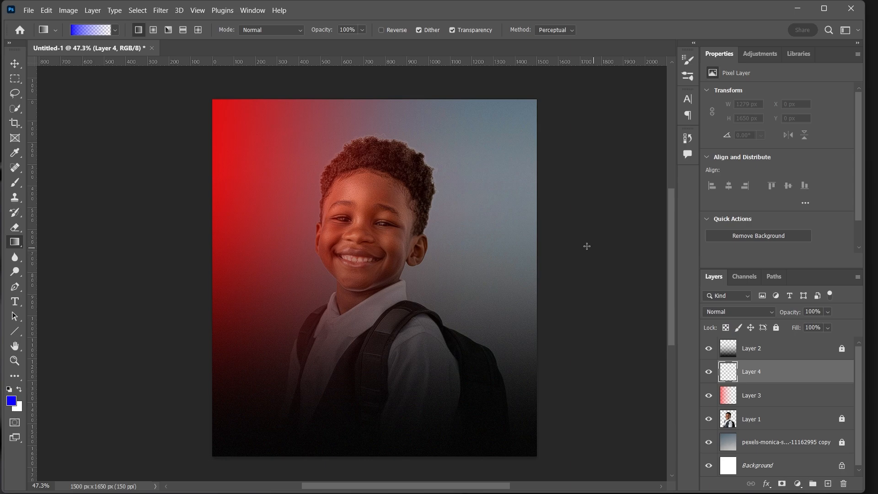
# Step: Draw a horizontal blue-to-transparent gradient on Layer 4 from outside the canvas's right edge across to the poster's left part
pyautogui.moveTo(575, 236); pyautogui.dragTo(342, 240)
pyautogui.moveTo(262, 252); pyautogui.dragTo(279, 247)
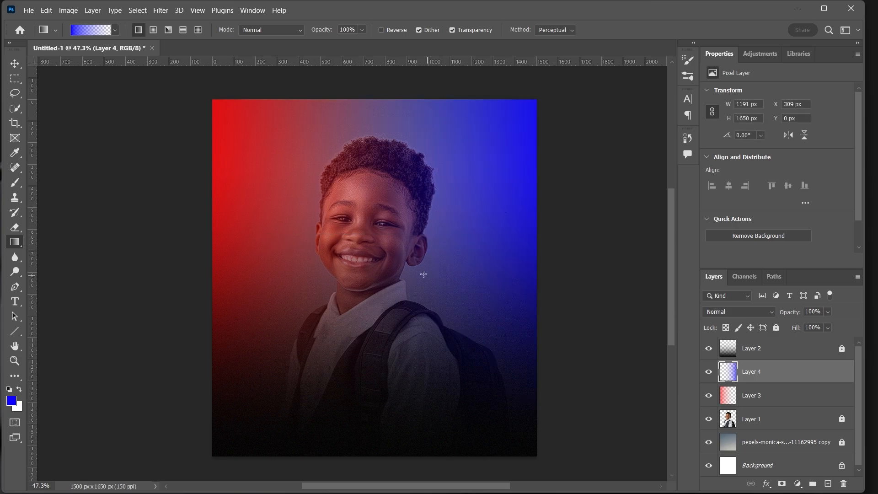
pyautogui.press('v')
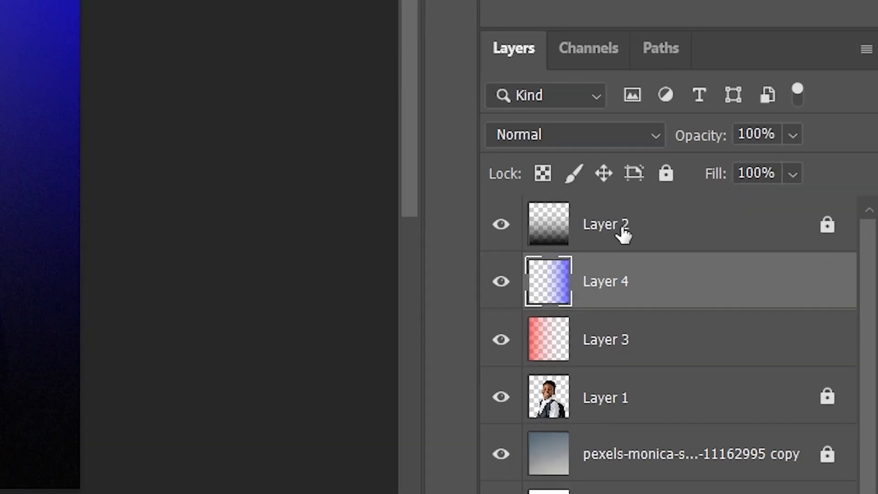
# Step: Clip the red gradient Layer 3 and the blue gradient Layer 4 to the boy's Layer 1 as clipping masks
pyautogui.click(773, 399)
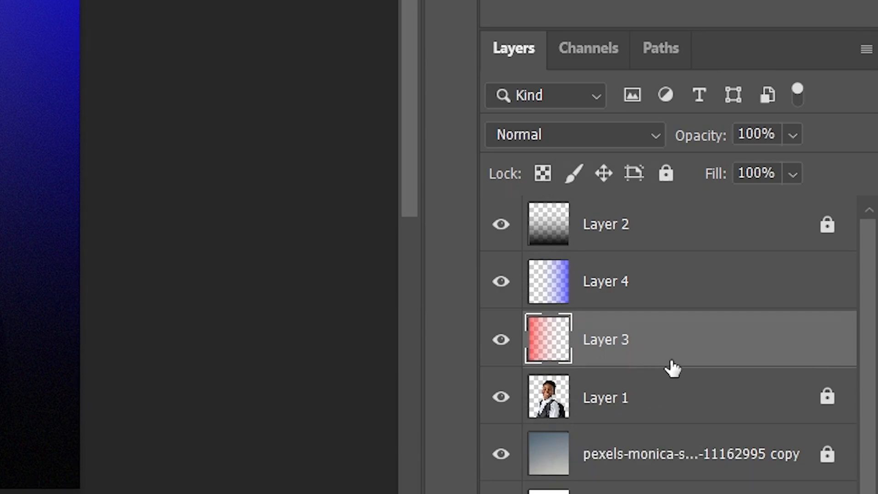
pyautogui.click(713, 400)
pyautogui.click(695, 355)
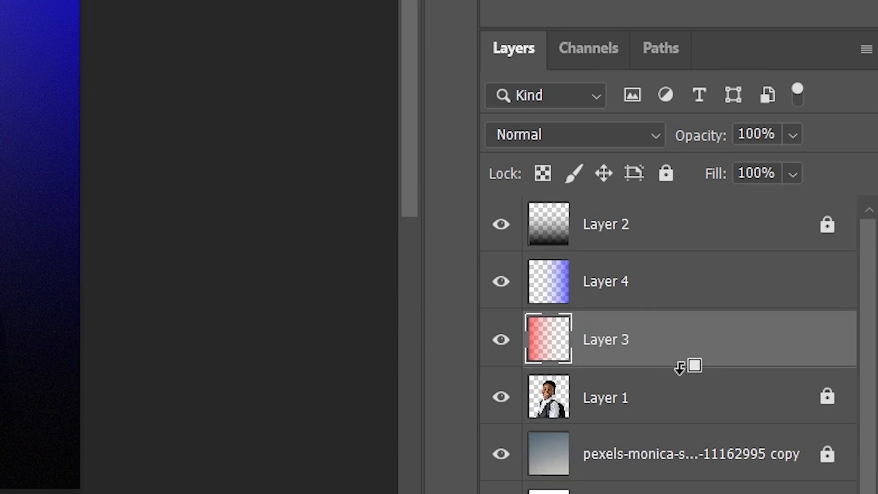
pyautogui.keyDown('alt'); pyautogui.click(680, 367); pyautogui.keyUp('alt')
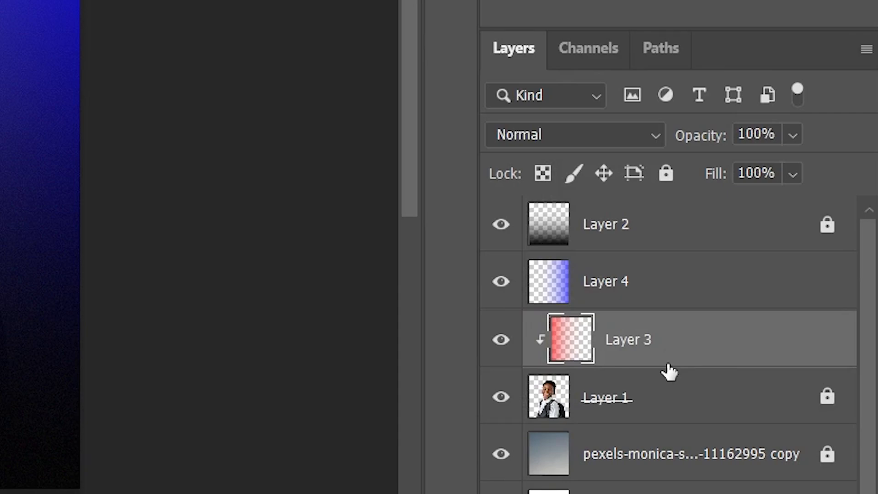
pyautogui.click(652, 289)
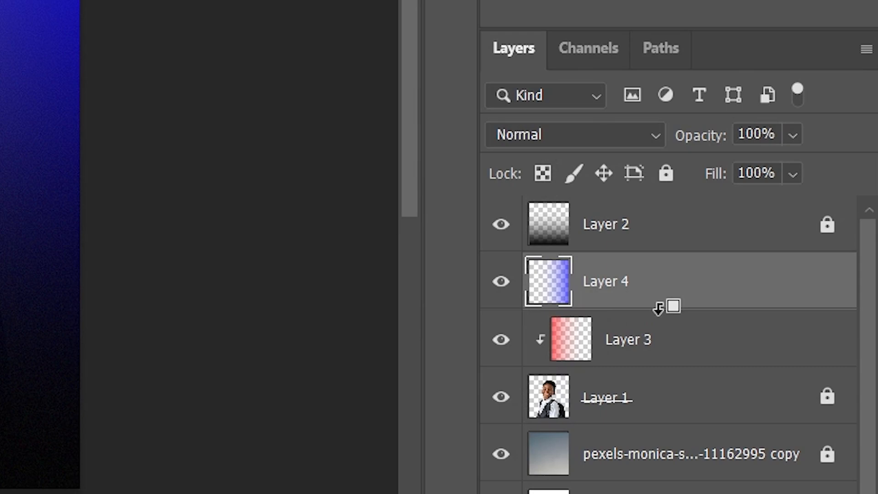
pyautogui.keyDown('alt'); pyautogui.click(658, 307); pyautogui.keyUp('alt')
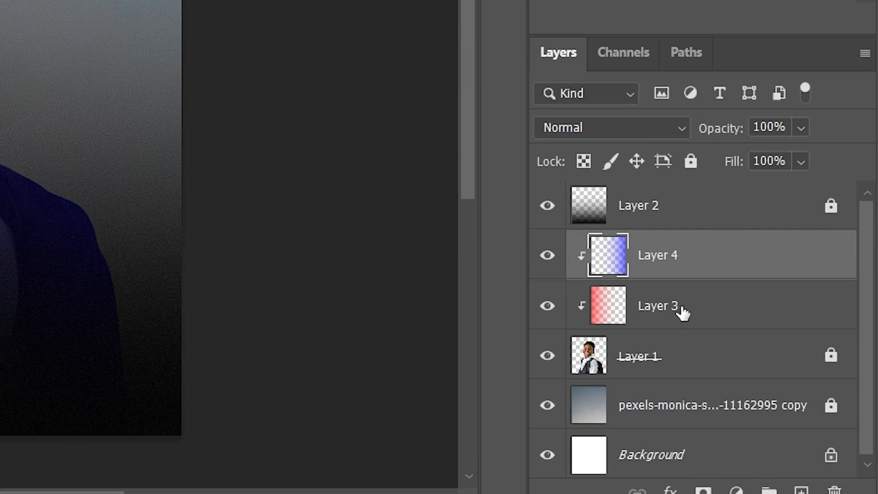
# Step: Set the blending mode of both Layer 4 and Layer 3 to Overlay
pyautogui.click(770, 397)
pyautogui.click(770, 375)
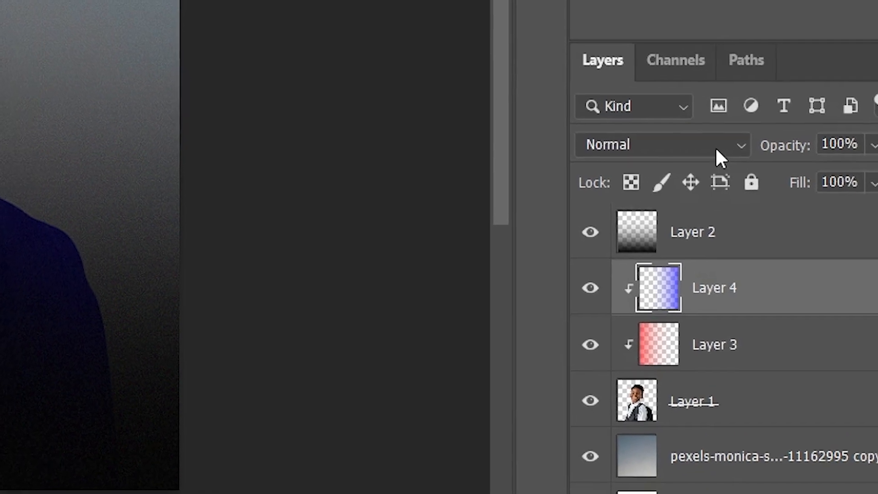
pyautogui.click(717, 150)
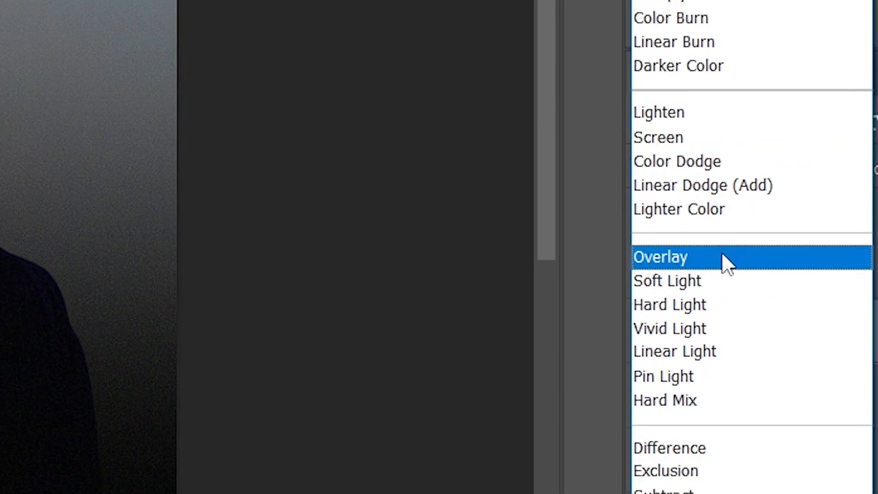
pyautogui.click(722, 265)
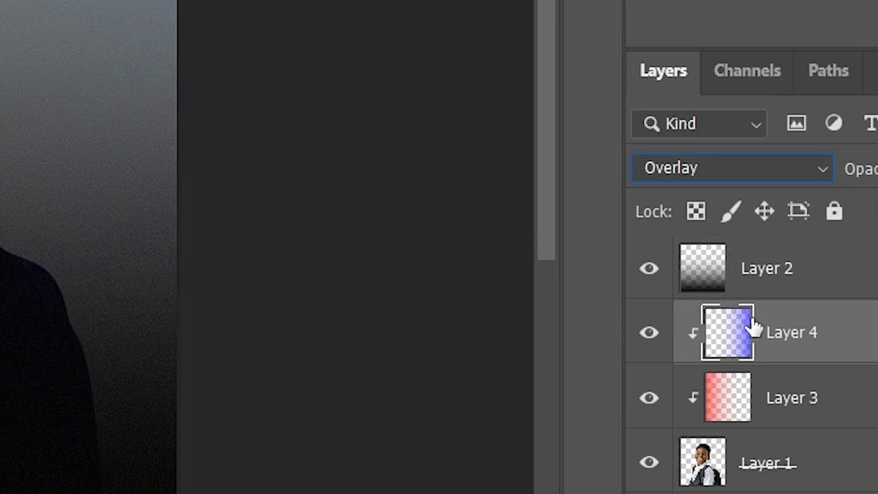
pyautogui.click(784, 416)
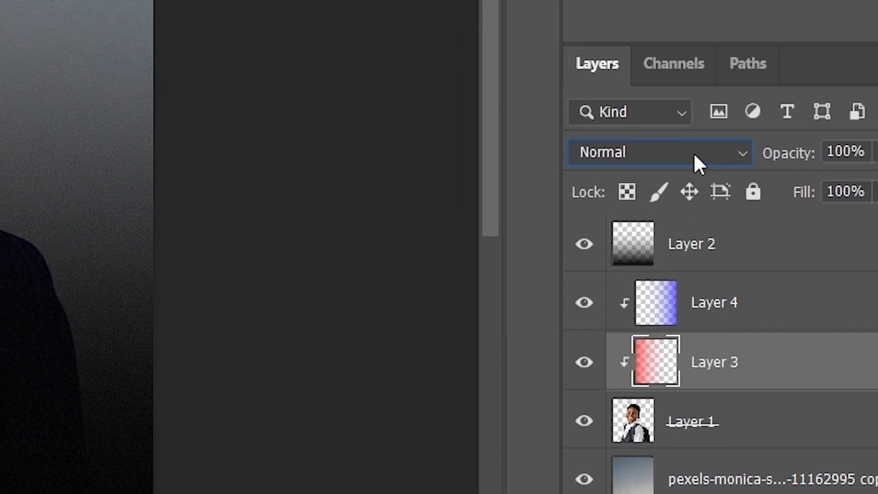
pyautogui.click(693, 152)
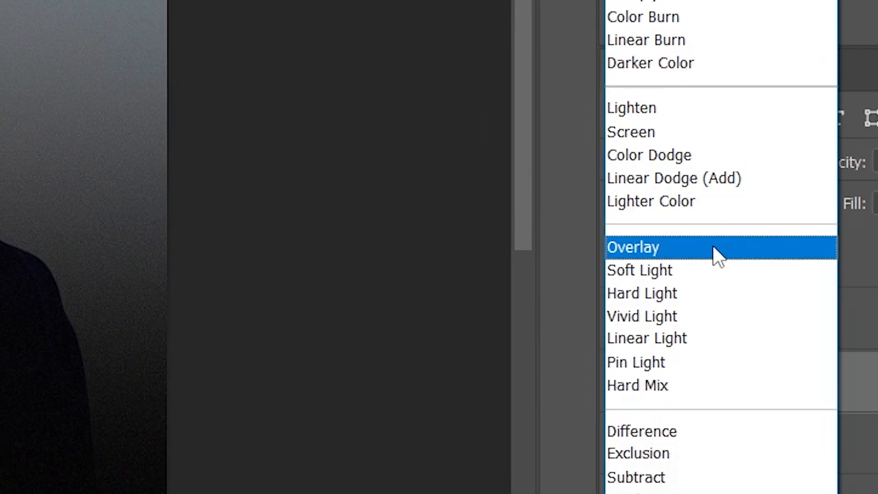
pyautogui.click(714, 247)
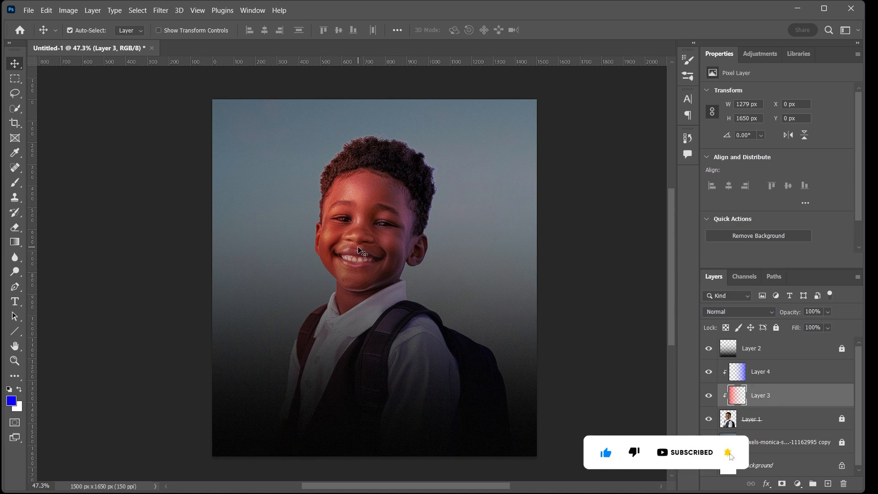
# Step: Transform the red Layer 3 to about 50.6% width and shift it horizontally over the left side of the boy, centred at about X 524.5 px
pyautogui.click(361, 251)
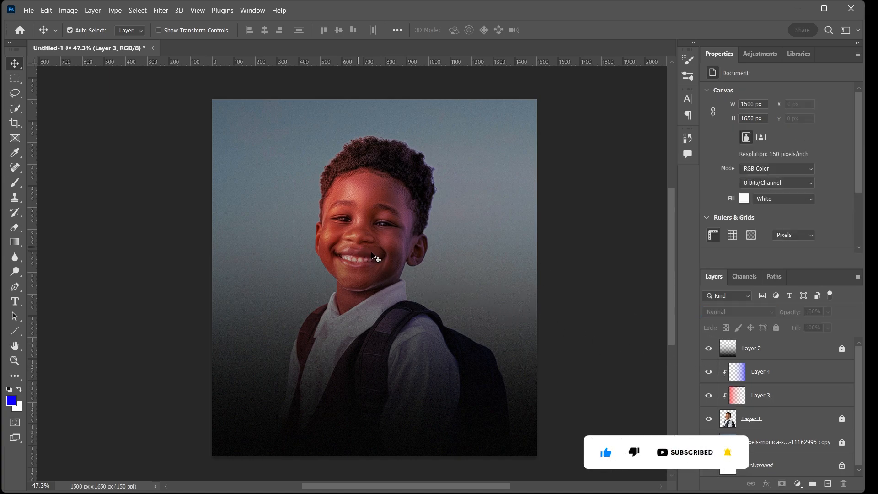
pyautogui.click(791, 404)
pyautogui.hotkey('ctrl', 't')
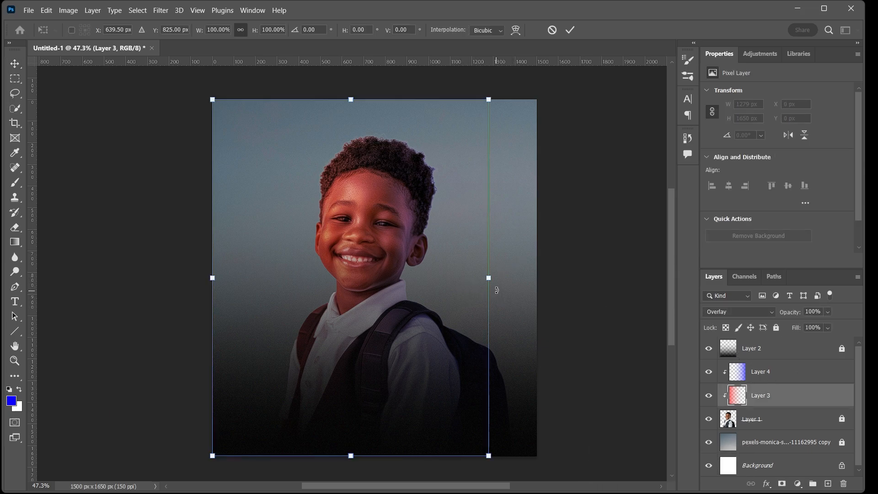
pyautogui.moveTo(490, 279); pyautogui.dragTo(346, 285)
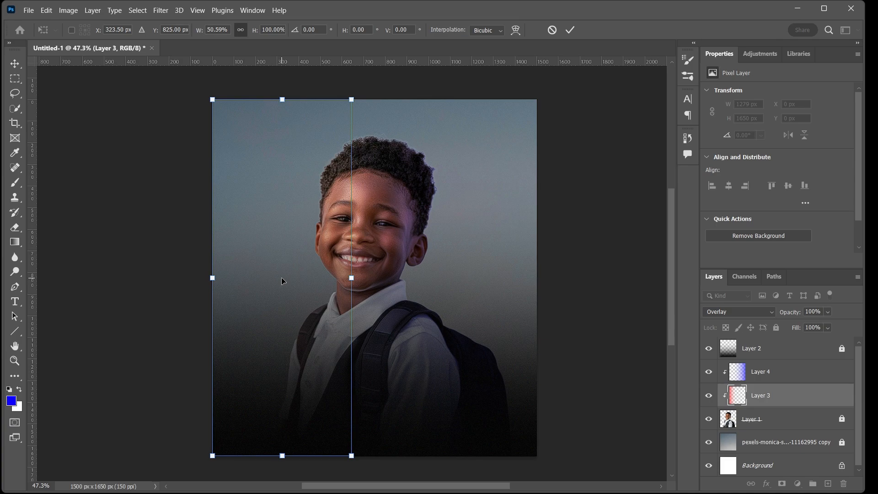
pyautogui.moveTo(281, 277); pyautogui.dragTo(325, 277)
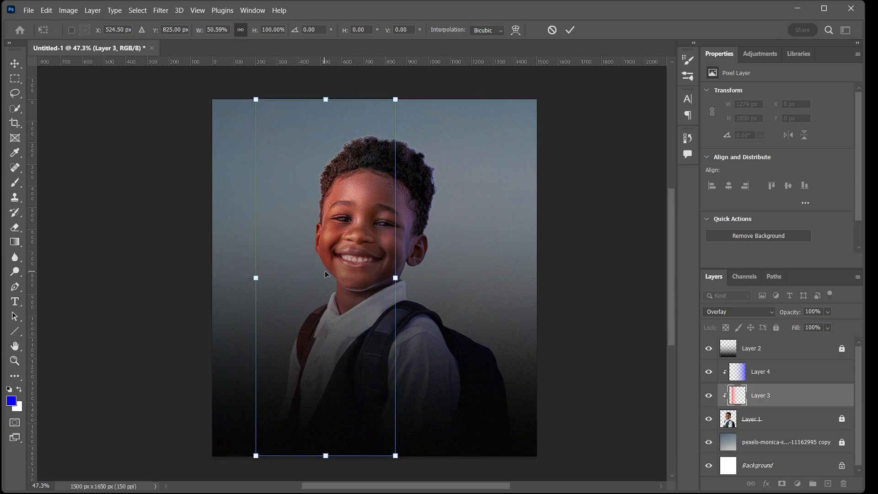
pyautogui.click(570, 30)
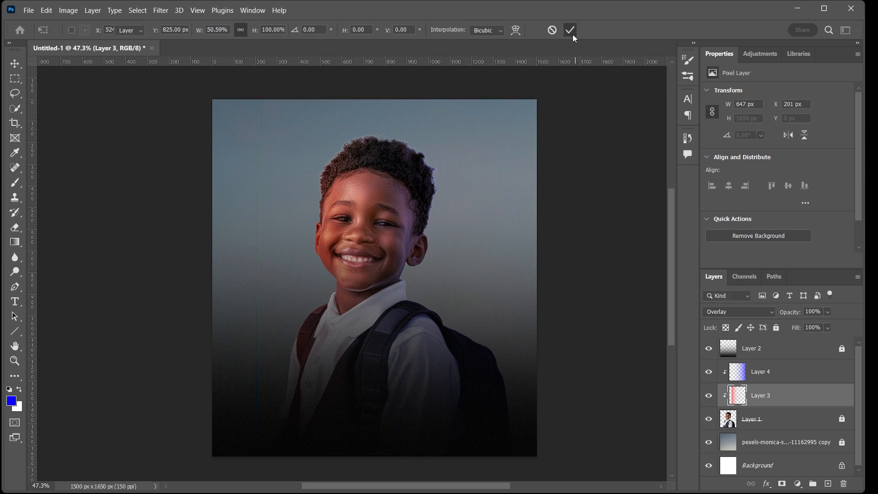
# Step: Transform the blue Layer 4 to about 54.7% width and shift it horizontally over the boy, centred at about X 848 px
pyautogui.click(763, 372)
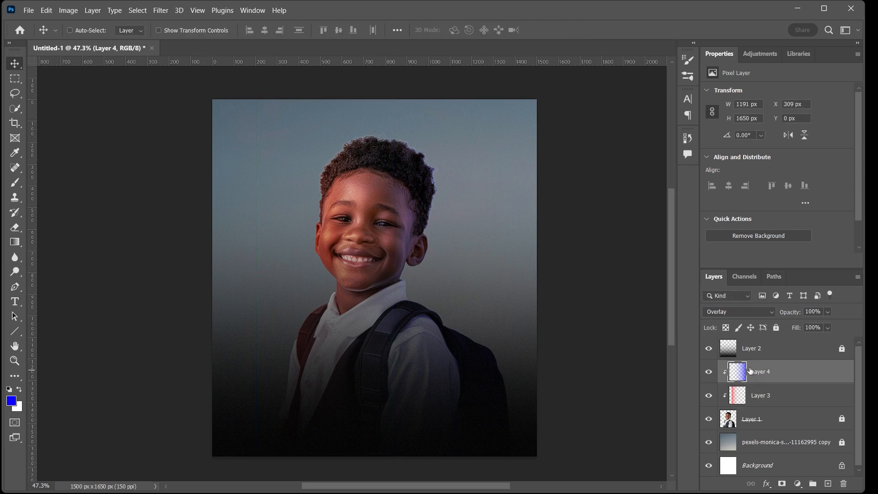
pyautogui.hotkey('ctrl', 't')
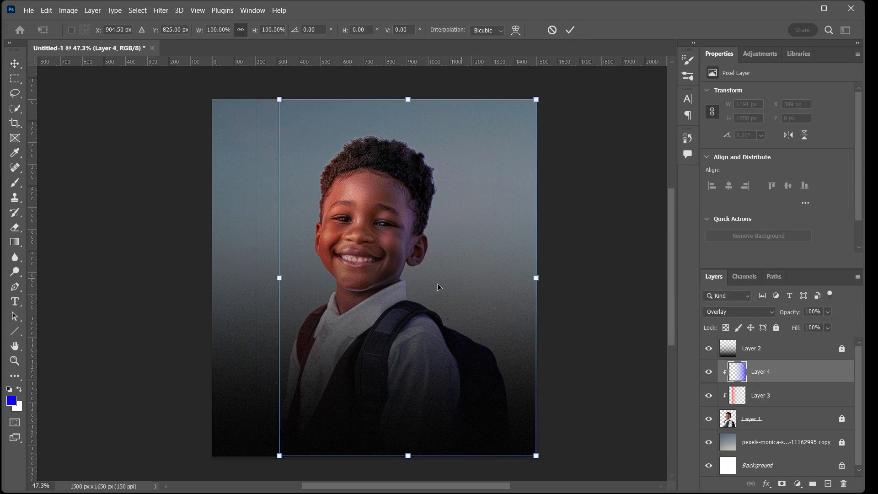
pyautogui.moveTo(281, 277); pyautogui.dragTo(401, 273)
pyautogui.moveTo(519, 274); pyautogui.dragTo(451, 277)
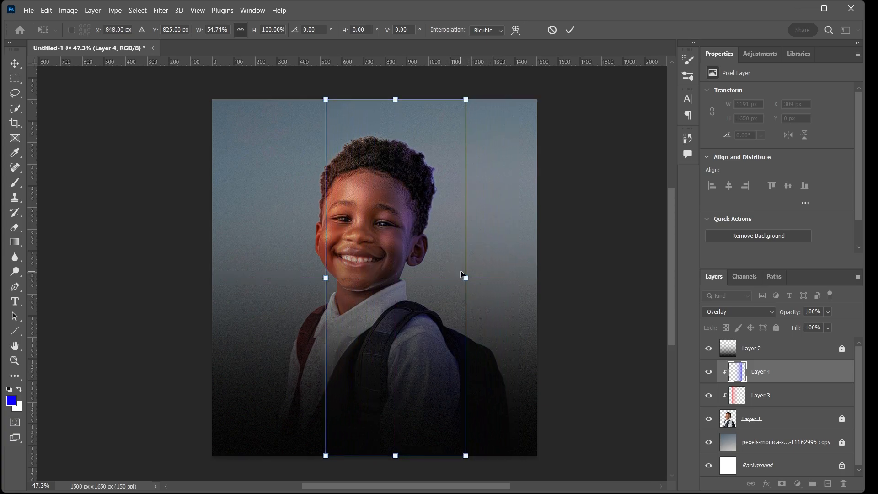
pyautogui.click(570, 30)
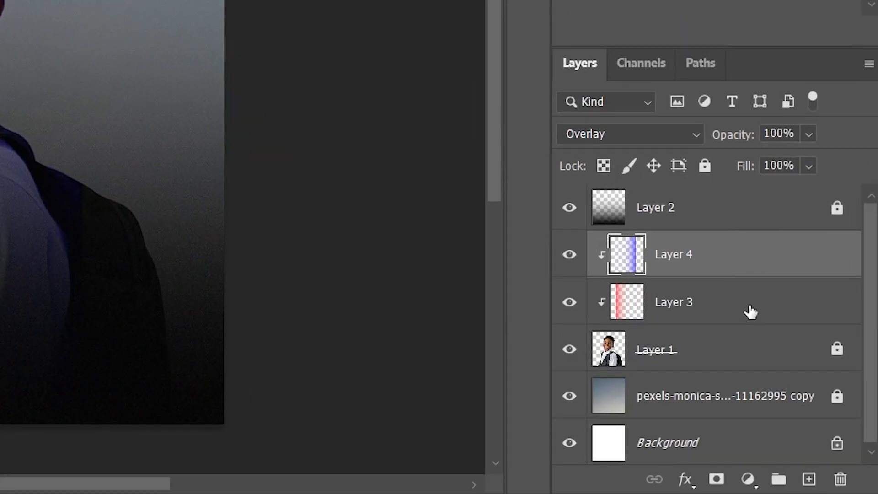
# Step: Lock the two gradient layers, Layer 3 and Layer 4, completely and deselect all layers
pyautogui.keyDown('shift'); pyautogui.click(770, 343); pyautogui.keyUp('shift')
pyautogui.click(704, 166)
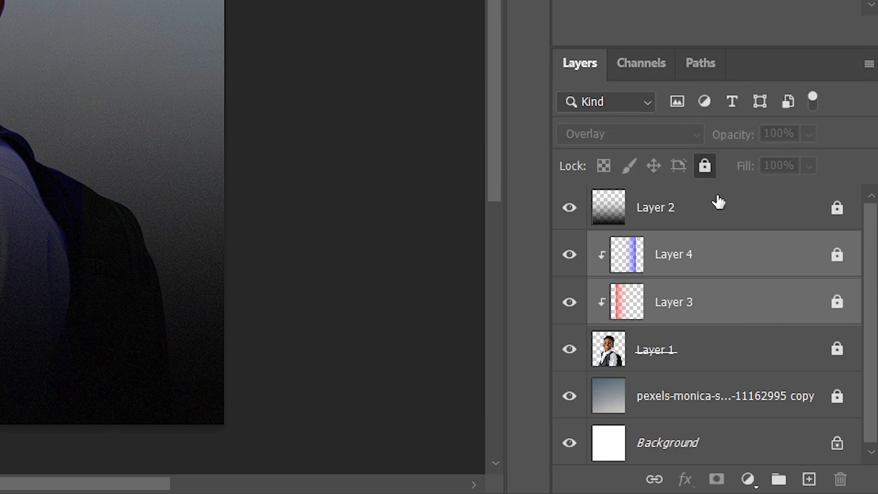
pyautogui.click(723, 257)
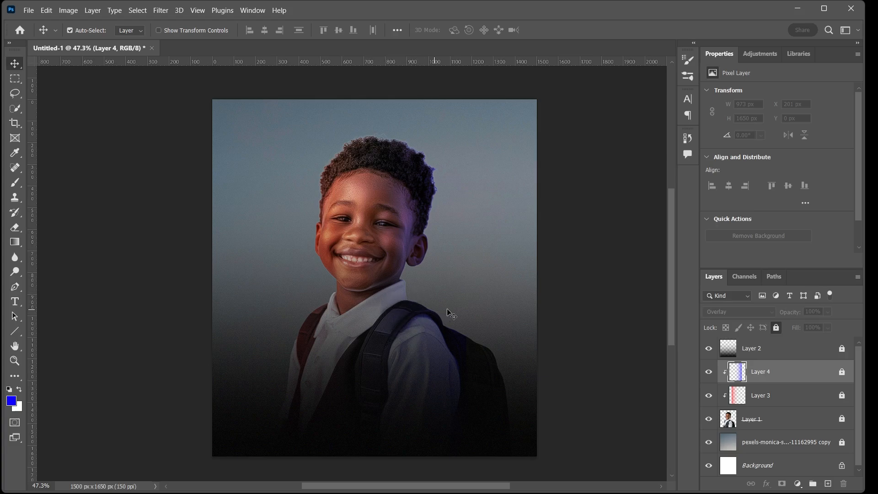
pyautogui.click(507, 307)
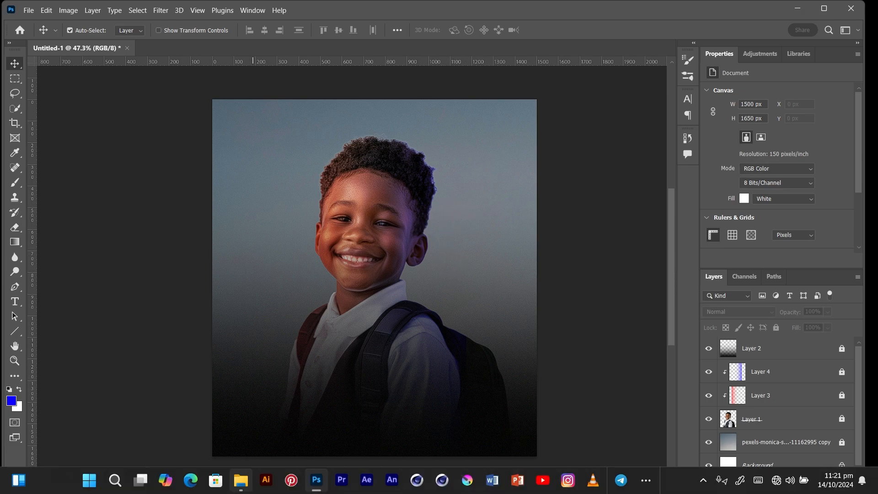
# Step: Place the pexels-joachim-hoholm building photo from File Explorer into the poster and scale it to 19.24% to span the canvas width
pyautogui.moveTo(215, 480)
pyautogui.click(242, 421)
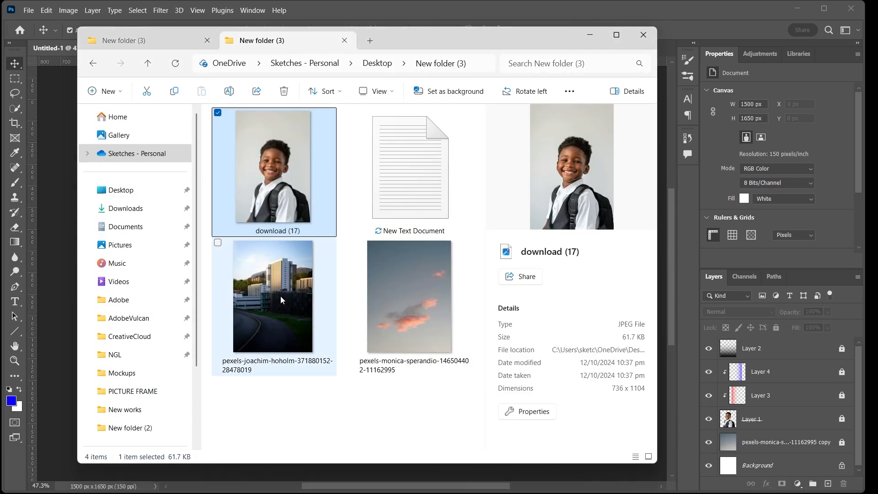
pyautogui.moveTo(281, 300); pyautogui.dragTo(60, 297)
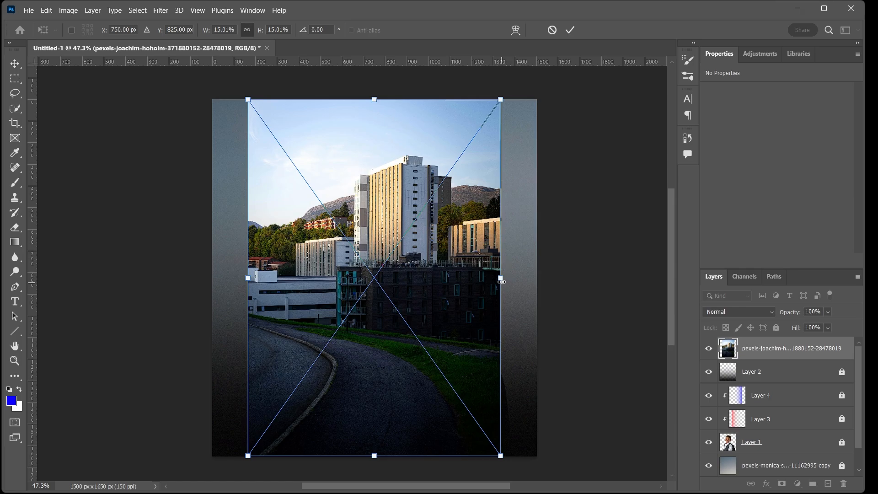
pyautogui.moveTo(502, 279); pyautogui.dragTo(540, 281)
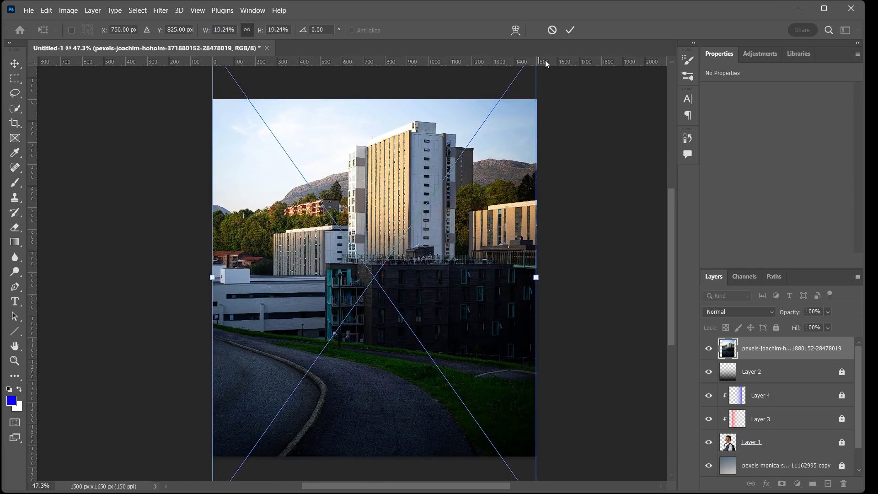
pyautogui.click(569, 31)
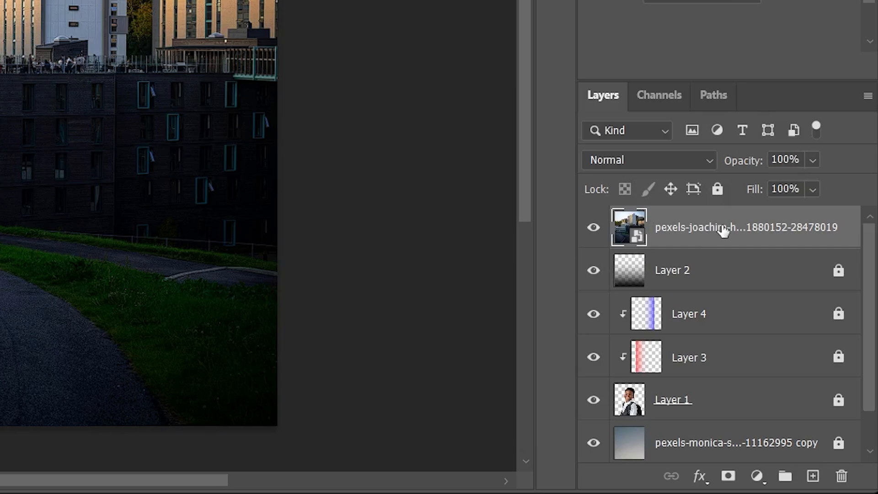
# Step: Stack the building photo directly below the boy's Layer 1 and shift it down the canvas to about Y -116 px
pyautogui.moveTo(723, 230); pyautogui.dragTo(700, 417)
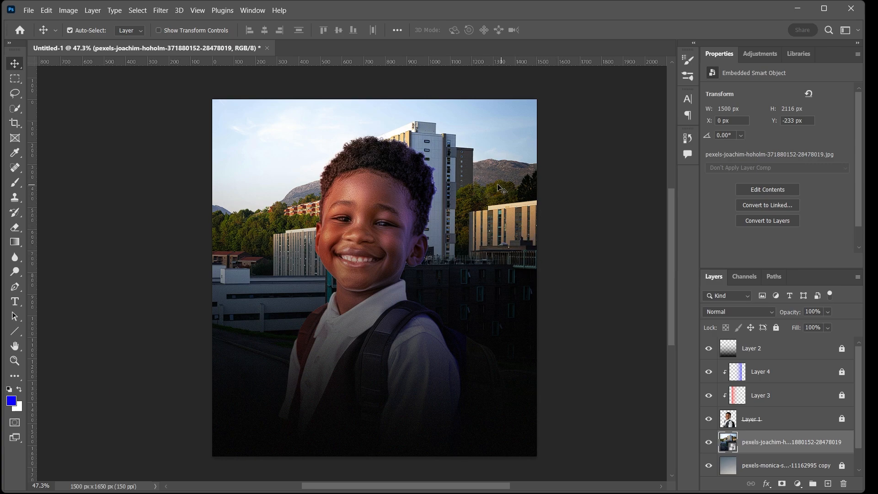
pyautogui.moveTo(473, 158); pyautogui.dragTo(470, 182)
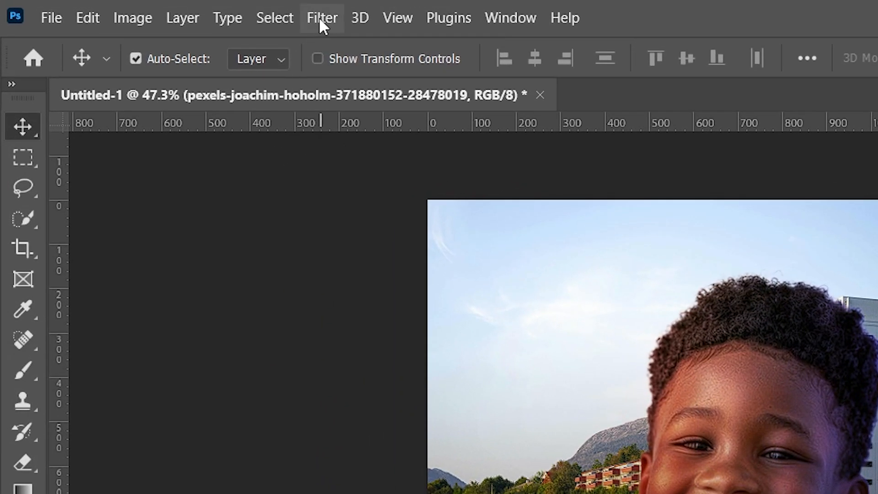
# Step: Apply a Gaussian Blur to the building photo with a radius slightly above 23.5 pixels
pyautogui.click(320, 19)
pyautogui.moveTo(375, 305)
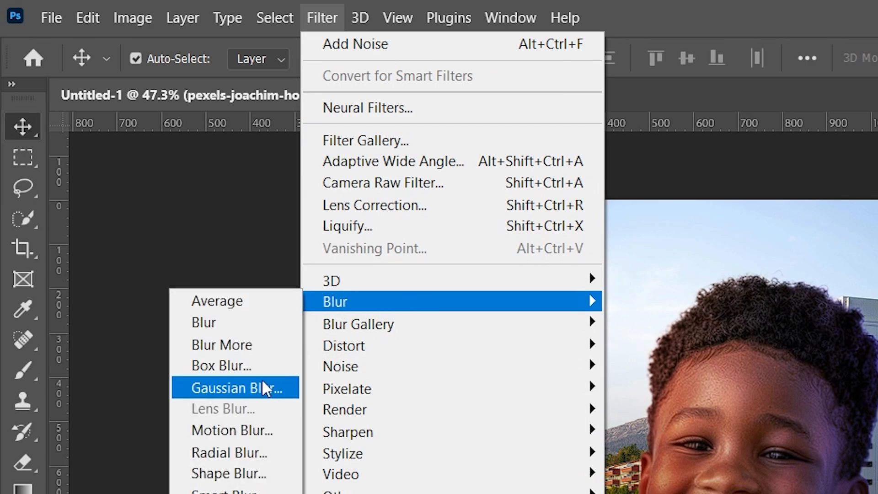
pyautogui.click(265, 394)
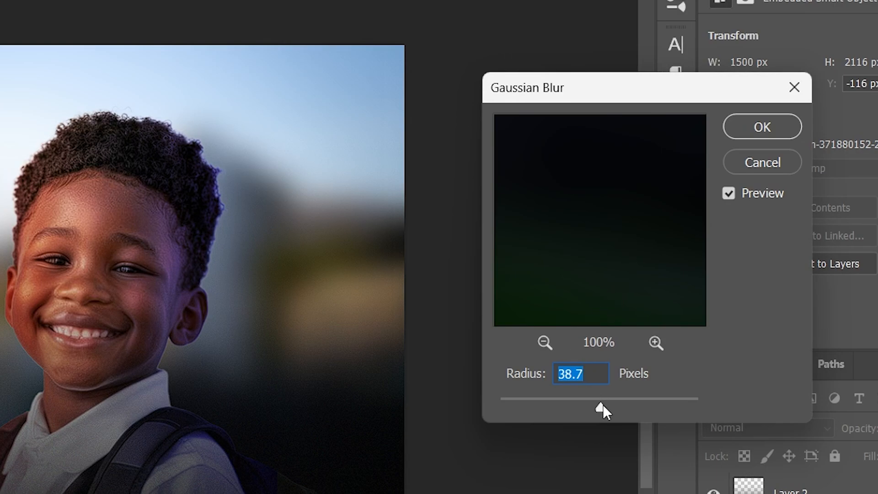
pyautogui.moveTo(600, 408); pyautogui.dragTo(590, 409)
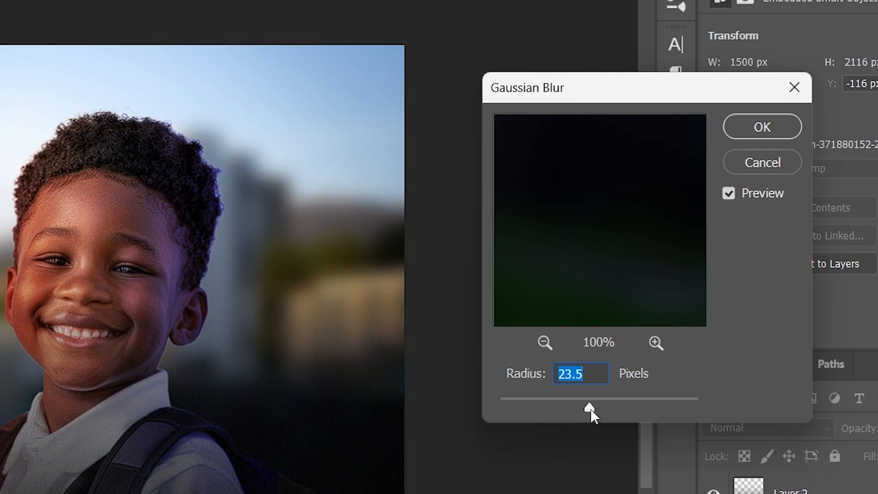
pyautogui.moveTo(591, 408); pyautogui.dragTo(593, 404)
pyautogui.click(752, 128)
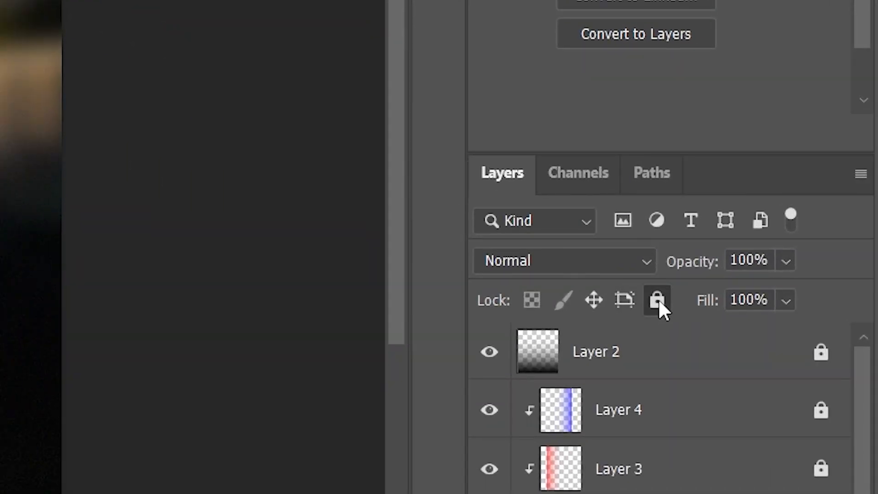
# Step: Lock the blurred building layer and add a new layer directly above it
pyautogui.click(776, 328)
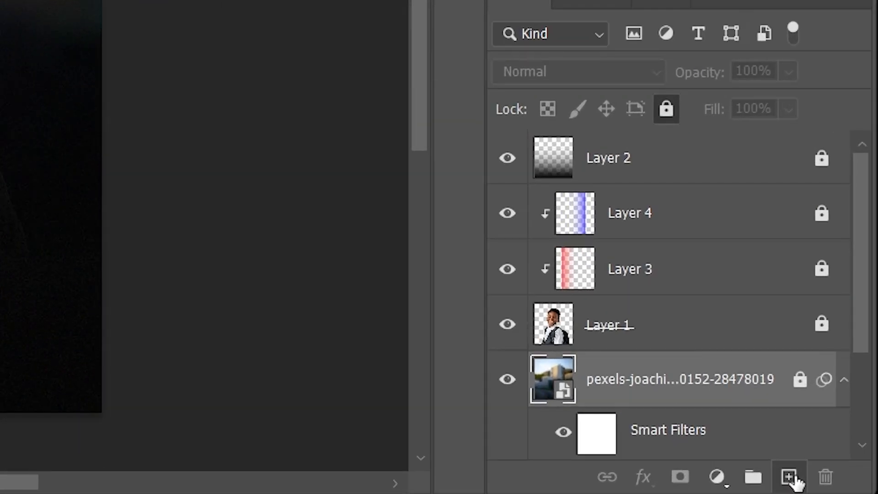
pyautogui.click(790, 477)
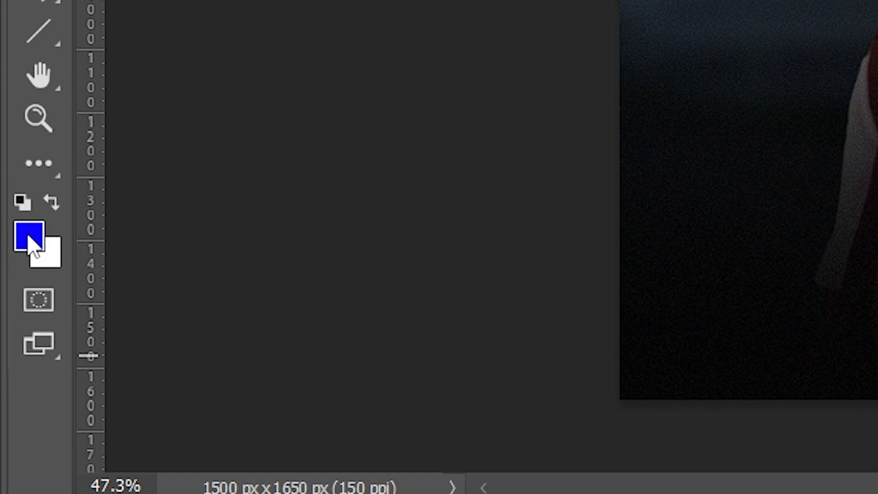
# Step: Set the foreground colour to the blue 352cf7
pyautogui.click(32, 238)
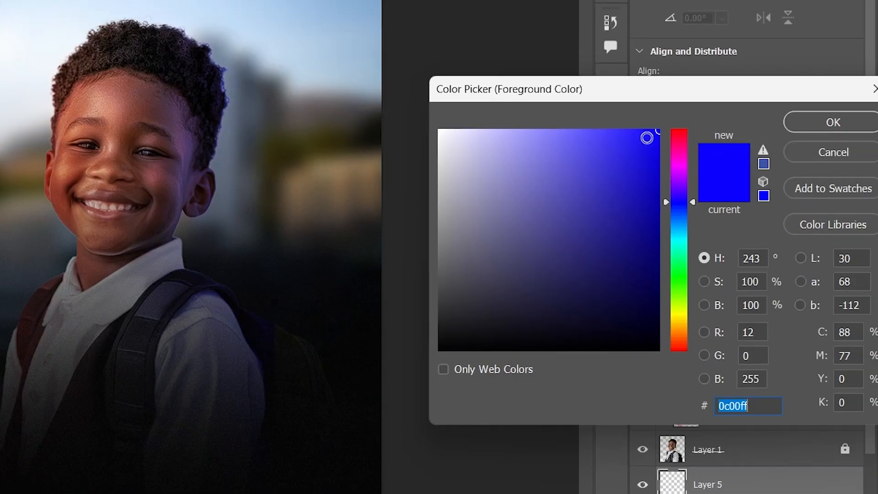
pyautogui.moveTo(654, 133)
pyautogui.mouseDown()
pyautogui.moveTo(609, 138)
pyautogui.moveTo(621, 136)
pyautogui.mouseUp()
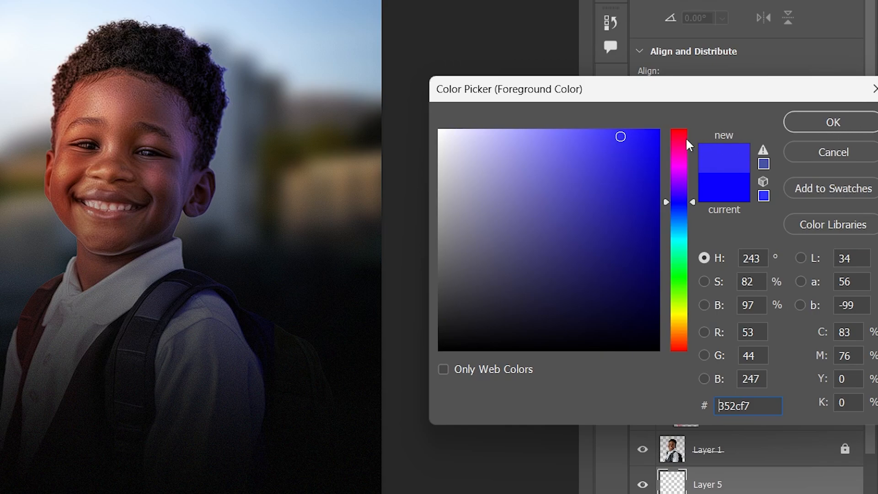
pyautogui.click(823, 123)
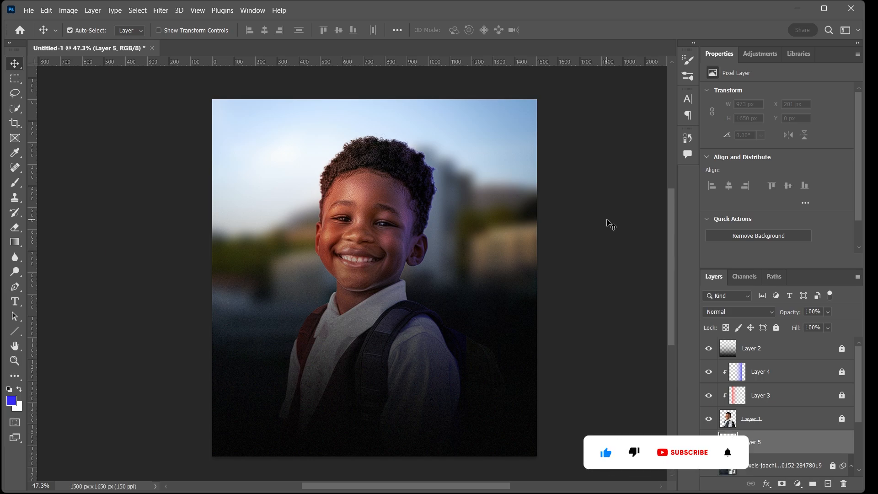
# Step: Draw a linear blue-to-transparent gradient on Layer 5, fading from the canvas's right edge inward behind the boy
pyautogui.press('g')
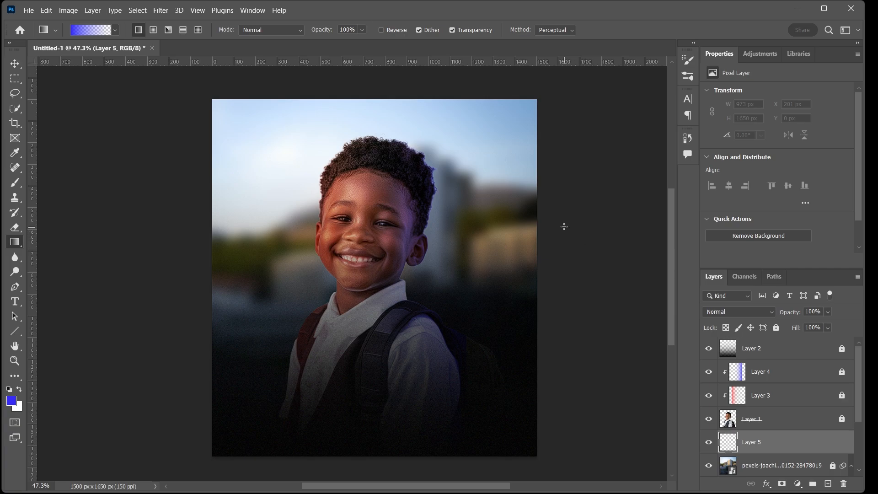
pyautogui.moveTo(575, 226); pyautogui.dragTo(457, 230)
pyautogui.moveTo(305, 236); pyautogui.dragTo(306, 236)
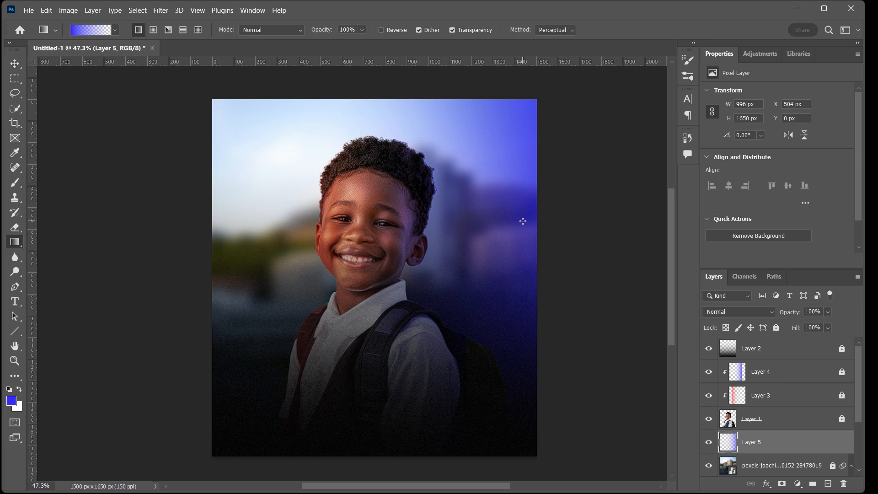
pyautogui.press('v')
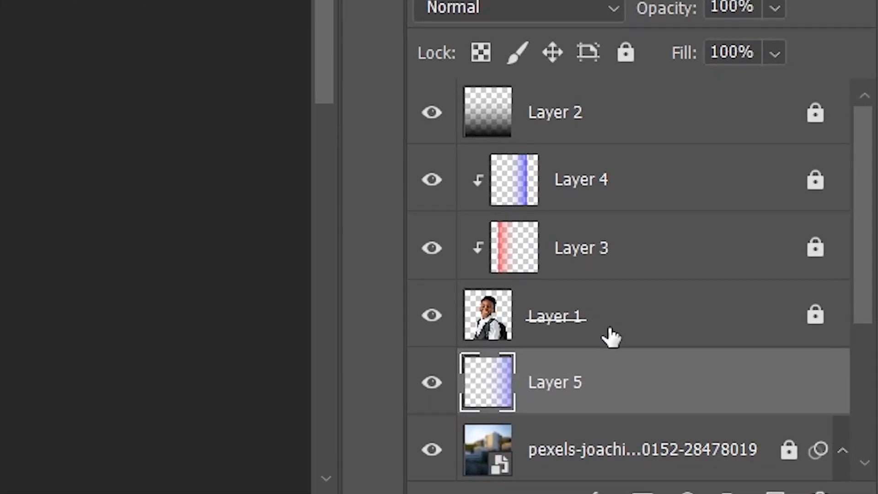
# Step: Unlock the boy's Layer 1 and open the Iris Blur filter for it
pyautogui.click(611, 335)
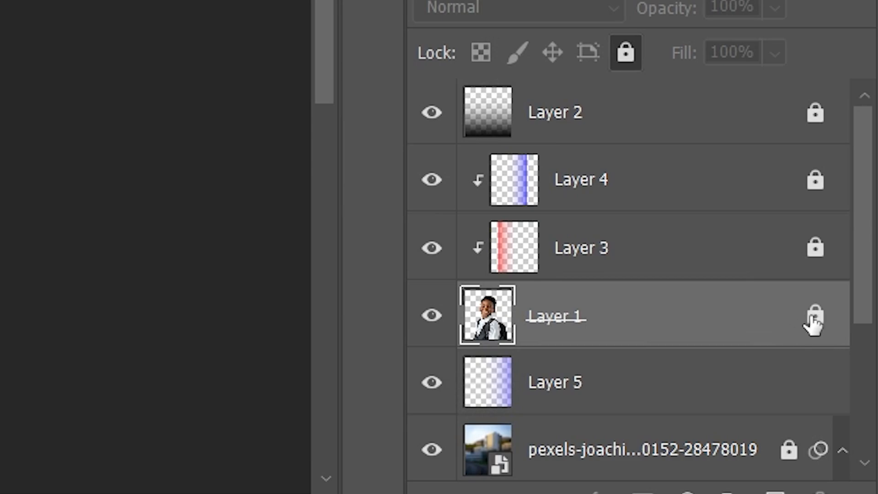
pyautogui.click(815, 321)
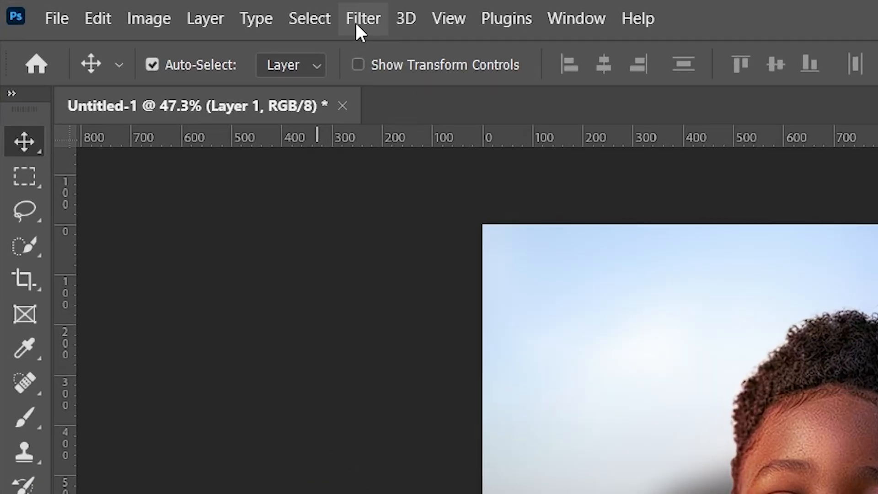
pyautogui.click(160, 10)
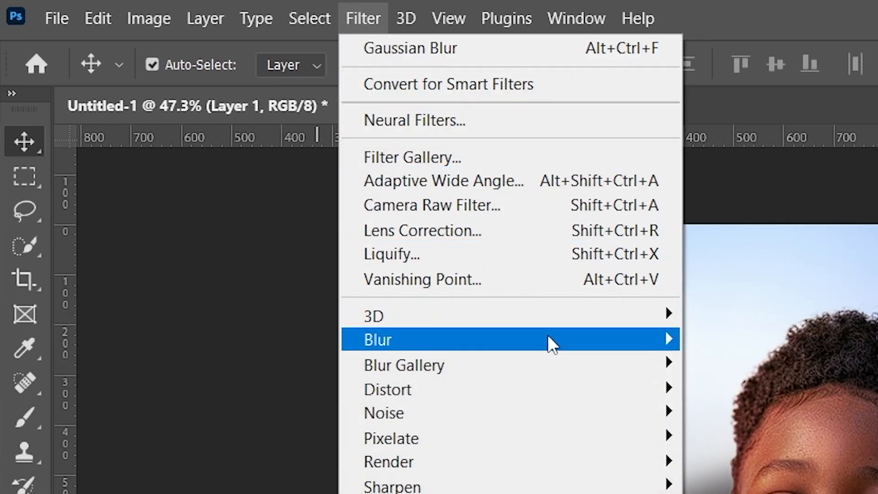
pyautogui.moveTo(469, 373)
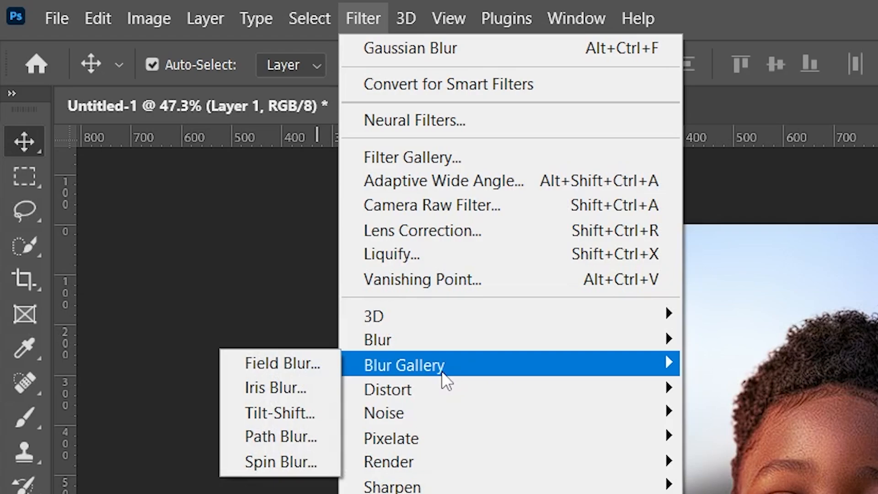
pyautogui.click(297, 388)
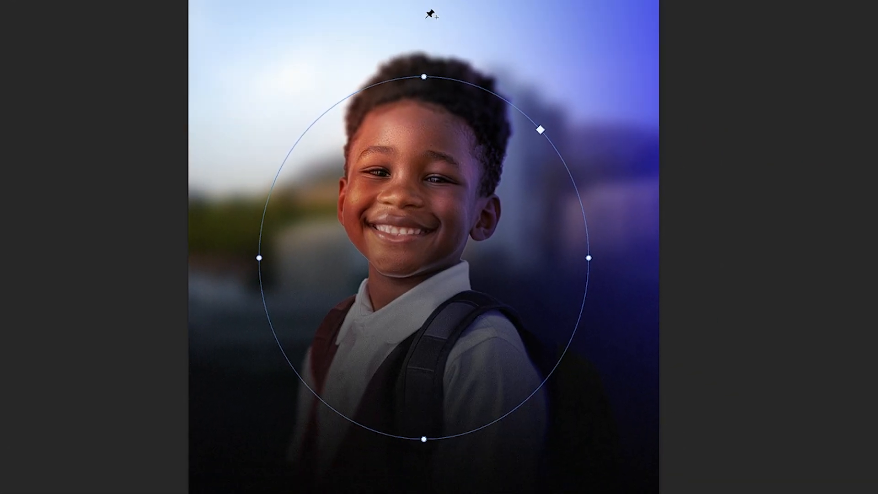
# Step: Reshape the iris into a tall, slightly tilted ellipse around the boy's head and chest, centred near his mouth, and apply the blur
pyautogui.moveTo(426, 79)
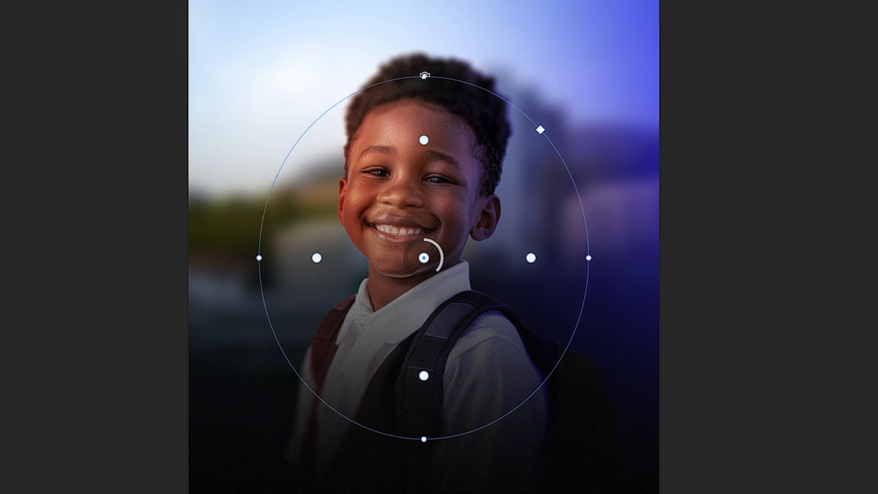
pyautogui.moveTo(424, 77); pyautogui.dragTo(430, 40)
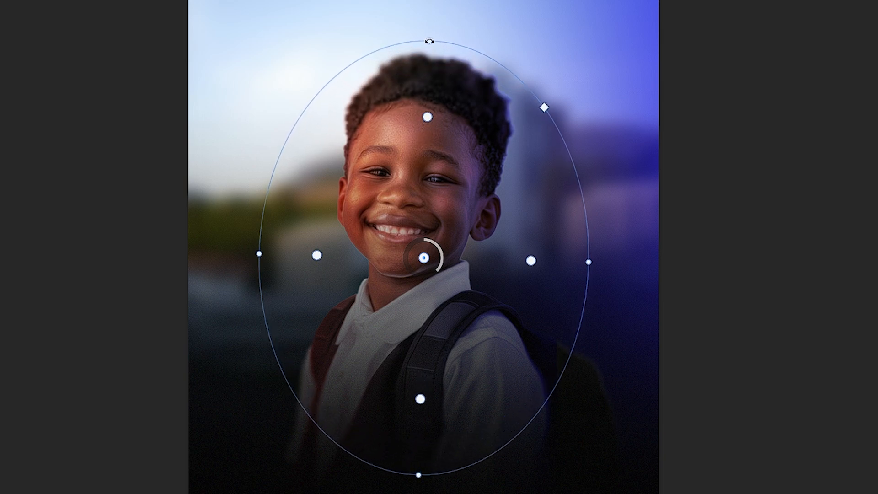
pyautogui.moveTo(424, 258); pyautogui.dragTo(419, 16)
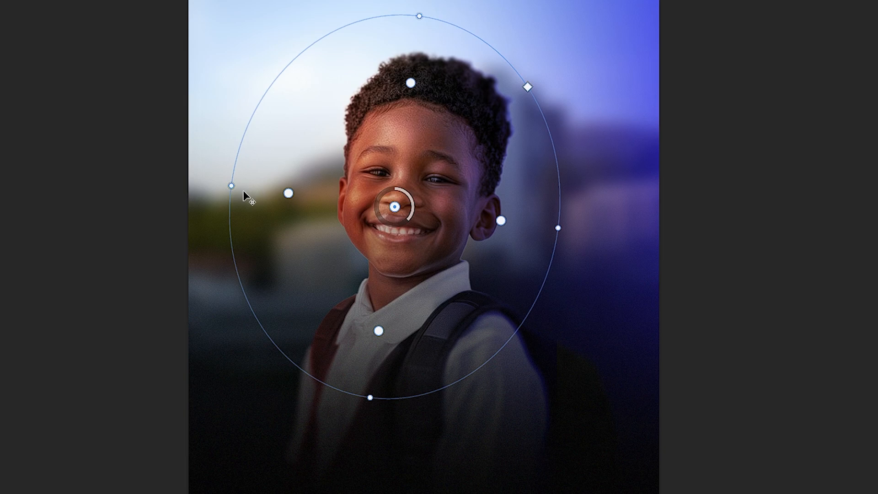
pyautogui.moveTo(232, 187); pyautogui.dragTo(243, 177)
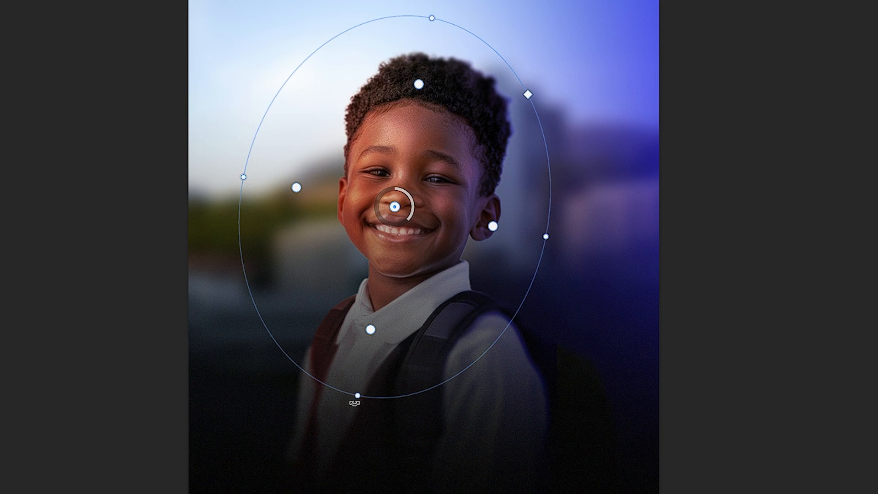
pyautogui.moveTo(355, 403); pyautogui.dragTo(338, 393)
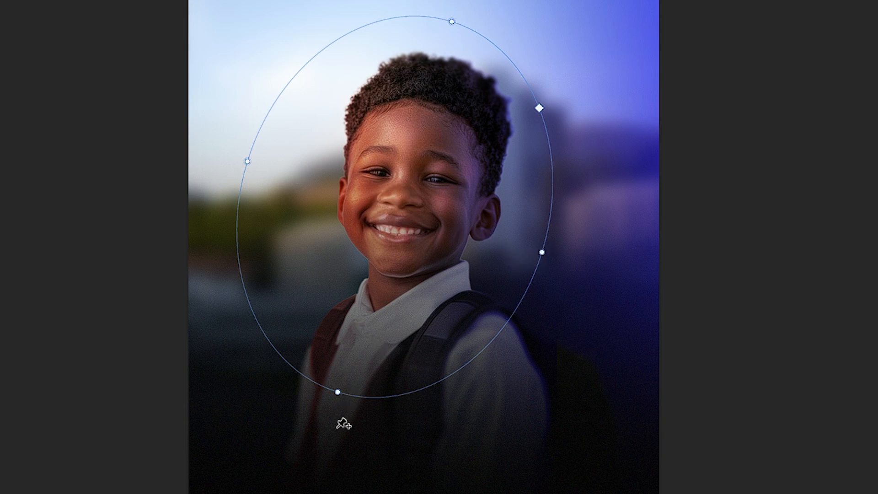
pyautogui.moveTo(340, 397); pyautogui.dragTo(345, 396)
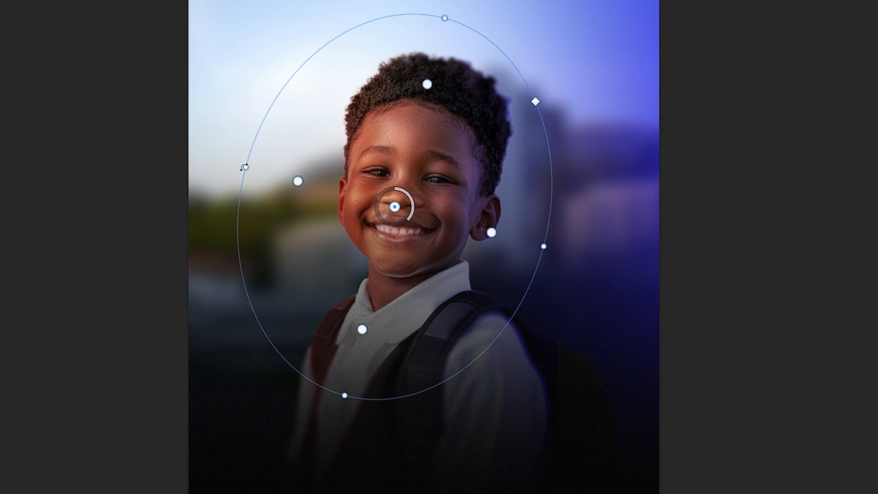
pyautogui.moveTo(247, 168); pyautogui.dragTo(270, 170)
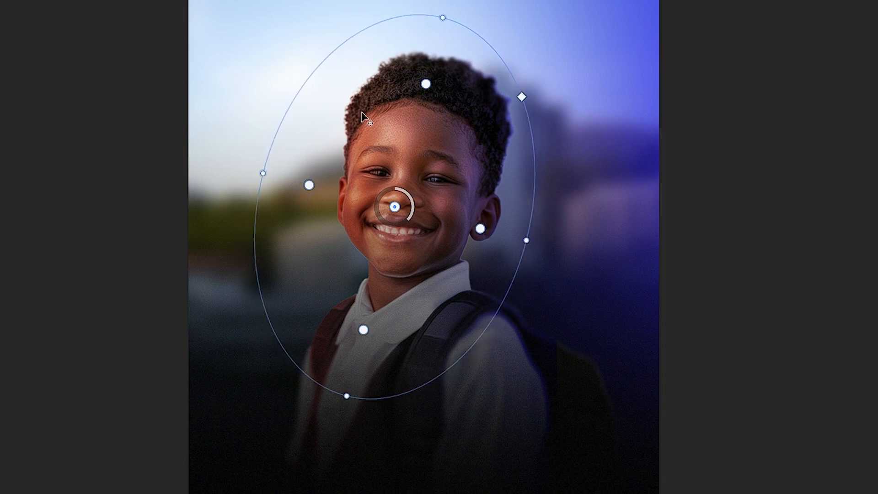
pyautogui.moveTo(394, 207); pyautogui.dragTo(405, 210)
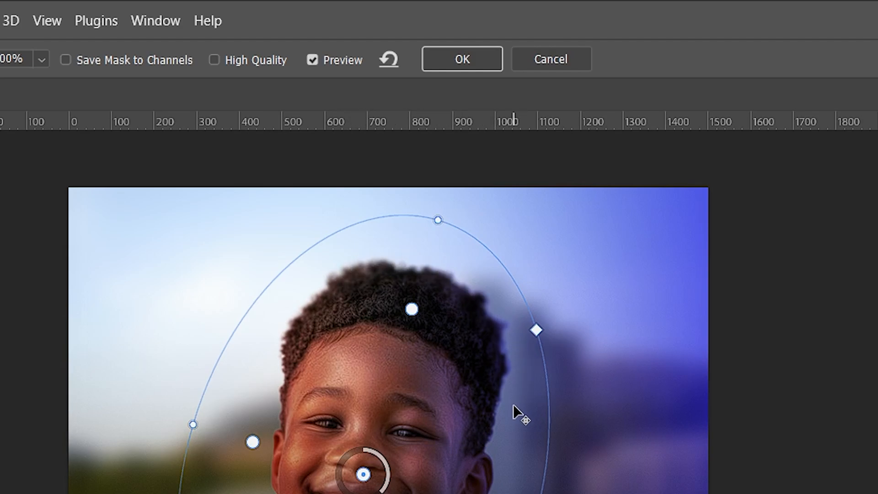
pyautogui.click(461, 61)
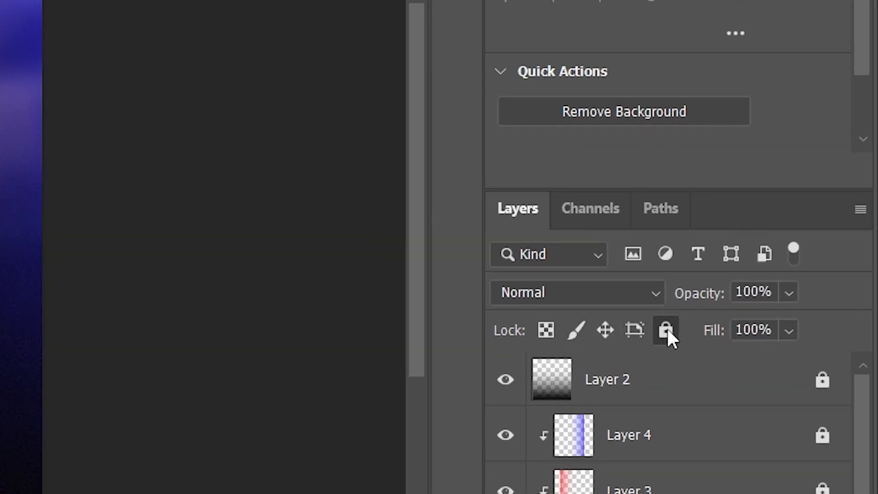
# Step: Lock Layer 1 and the blue gradient Layer 5, and select Layer 2 at the top of the stack
pyautogui.click(776, 328)
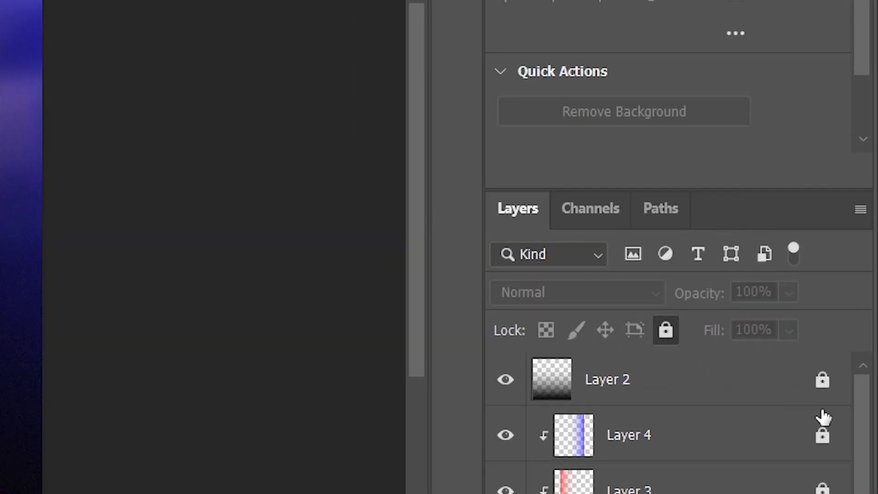
pyautogui.scroll(-3, 865, 465)
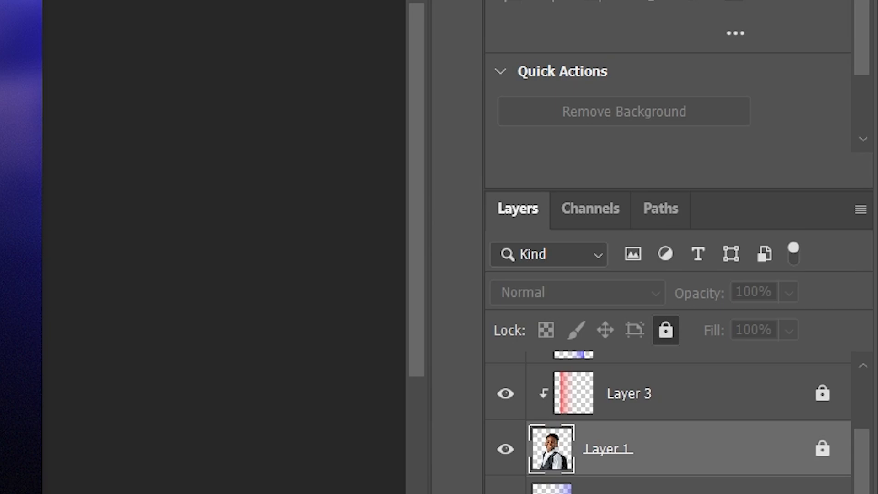
pyautogui.click(678, 490)
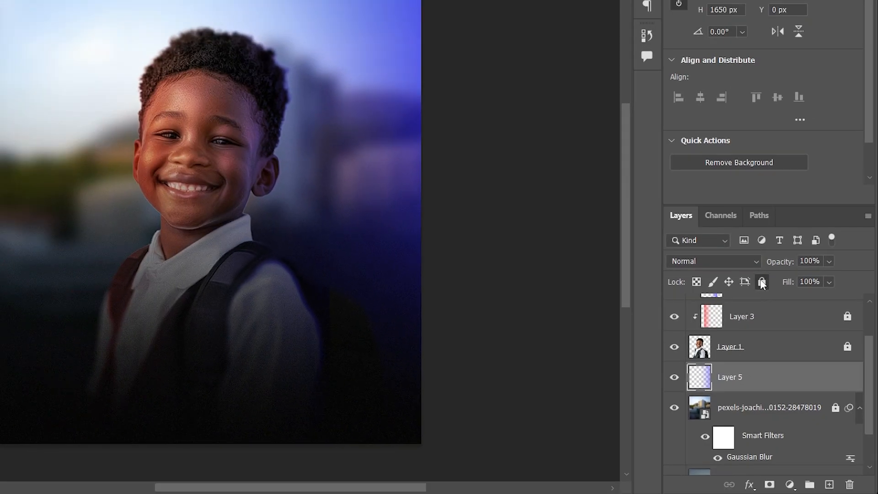
pyautogui.click(762, 282)
pyautogui.moveTo(870, 350); pyautogui.dragTo(864, 308)
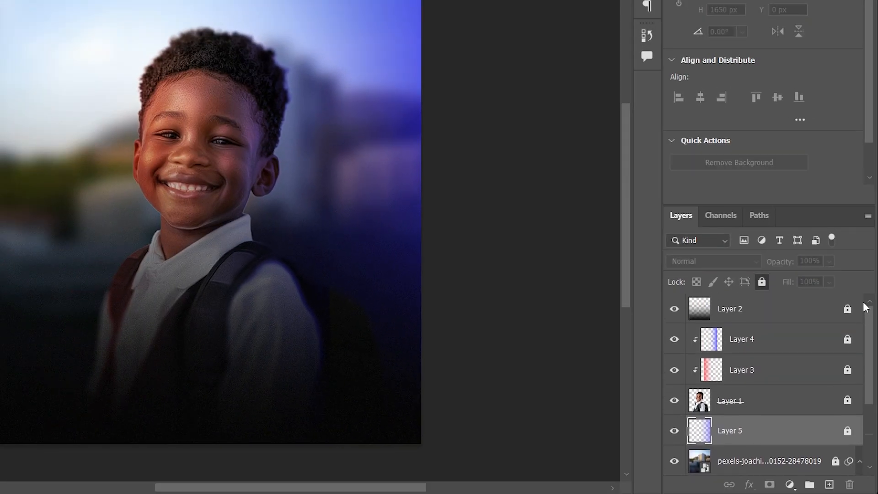
pyautogui.click(798, 316)
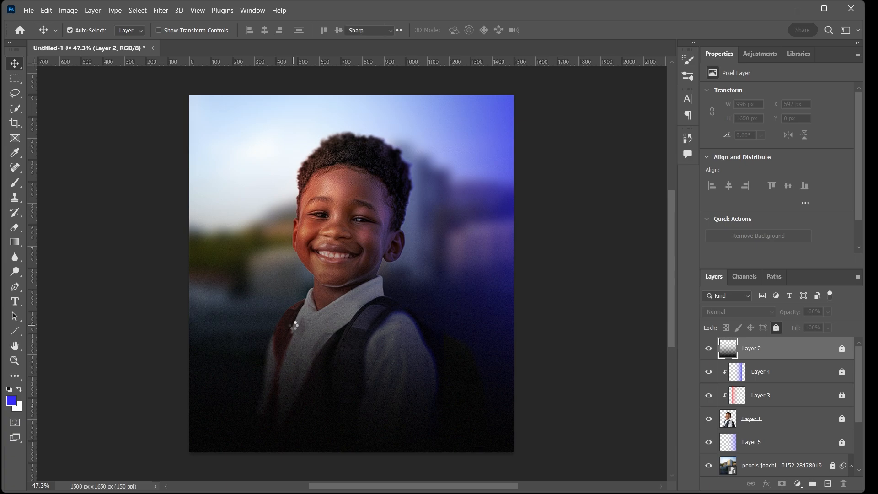
# Step: Start a text layer over the boy's shirt and open New Text Document from File Explorer
pyautogui.press('t')
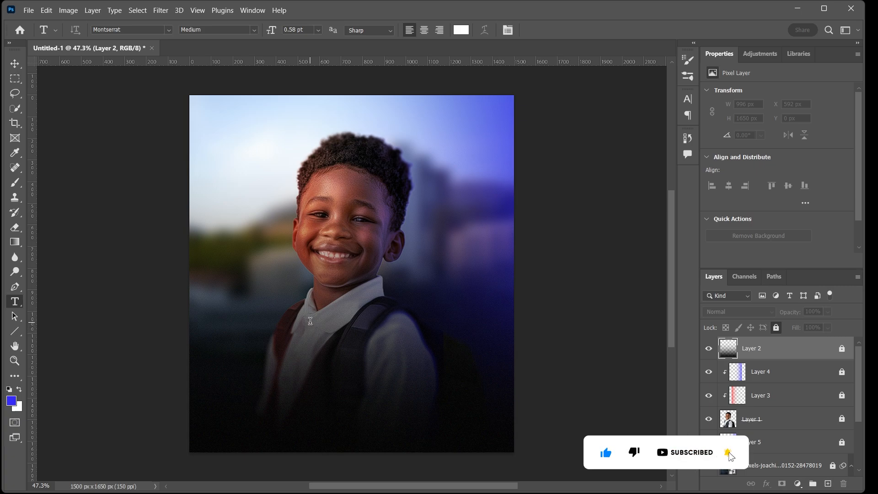
pyautogui.click(311, 321)
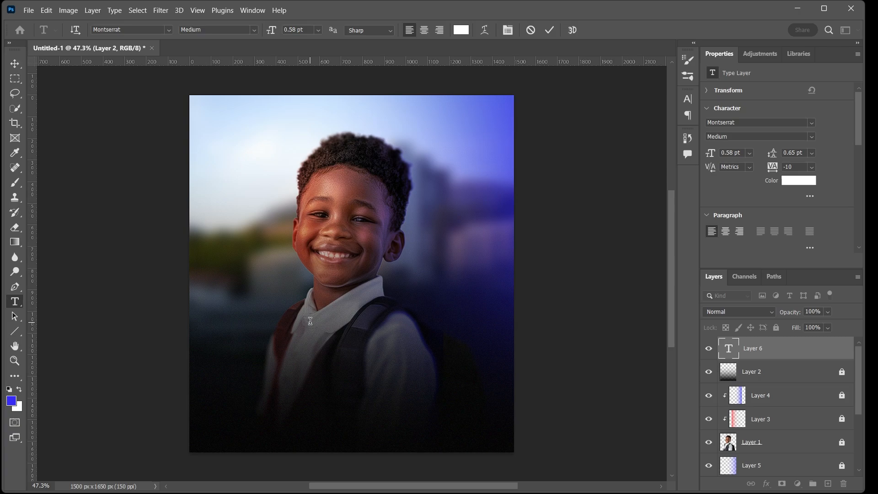
pyautogui.click(241, 480)
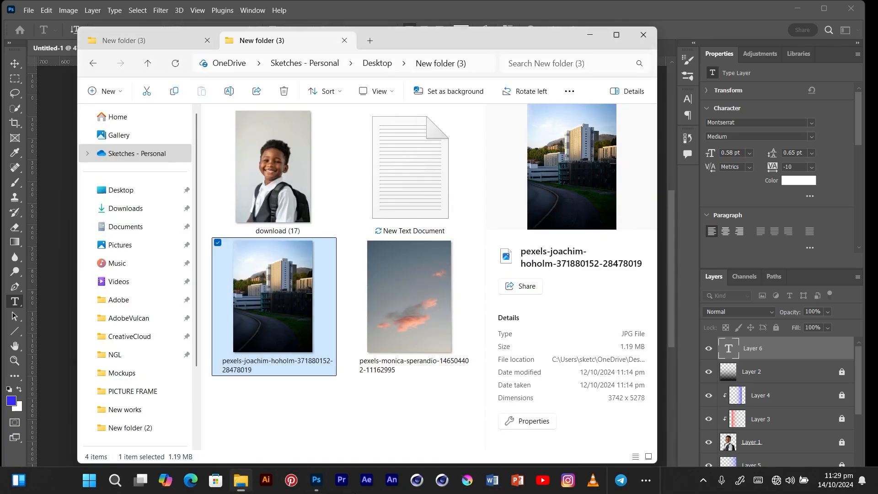
pyautogui.click(409, 182)
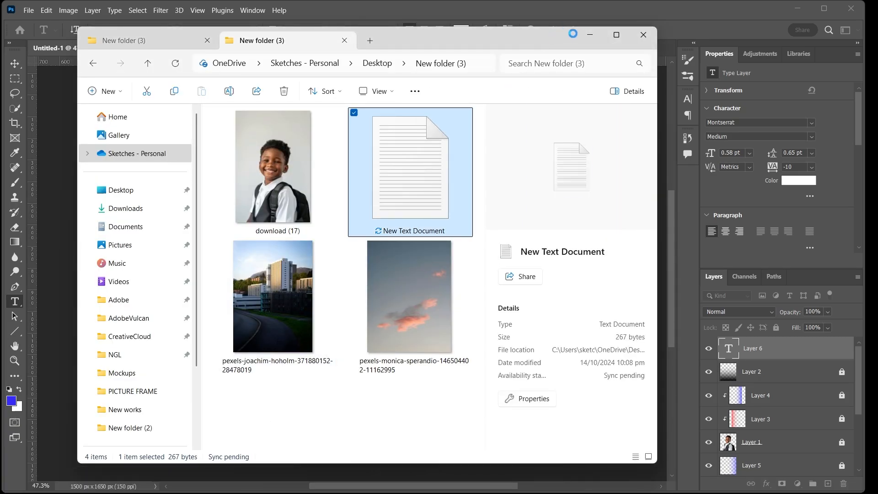
pyautogui.click(590, 34)
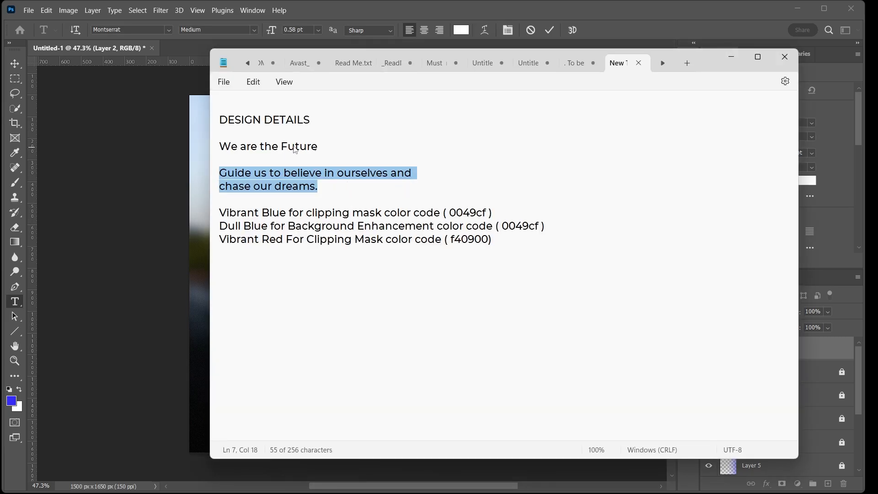
pyautogui.write('.')
pyautogui.moveTo(315, 145); pyautogui.dragTo(319, 148)
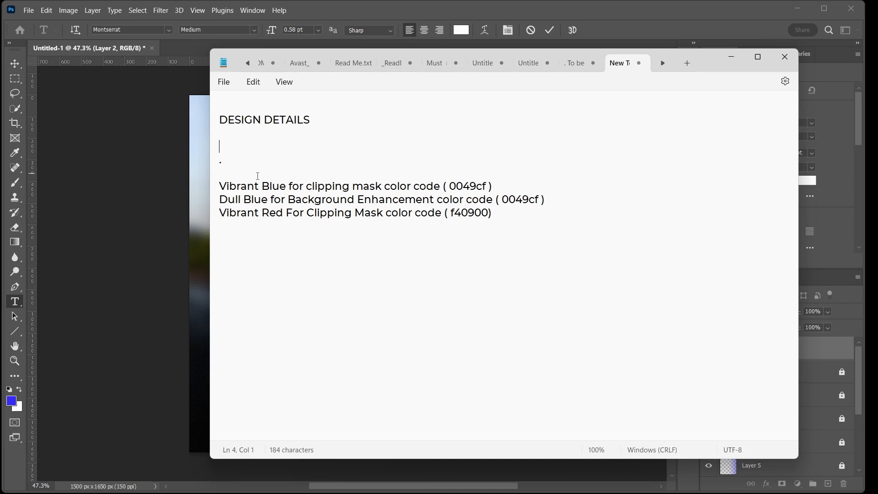
pyautogui.hotkey('ctrl', 'z')
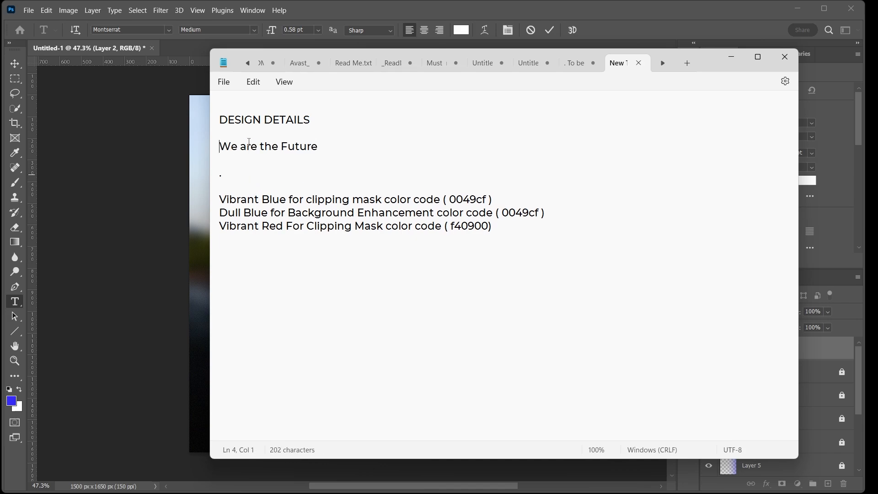
# Step: Copy the line "We are the Future" from the text document, paste it into the poster's new text layer and commit it
pyautogui.moveTo(220, 146); pyautogui.dragTo(323, 156)
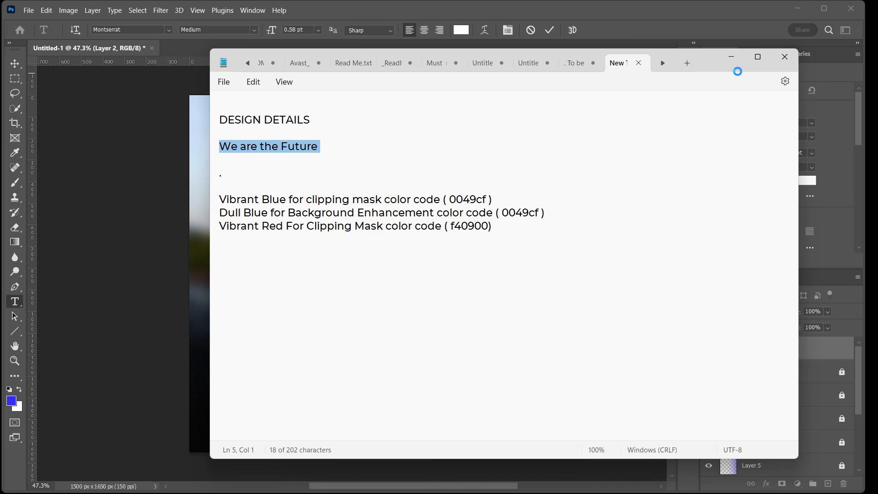
pyautogui.click(732, 57)
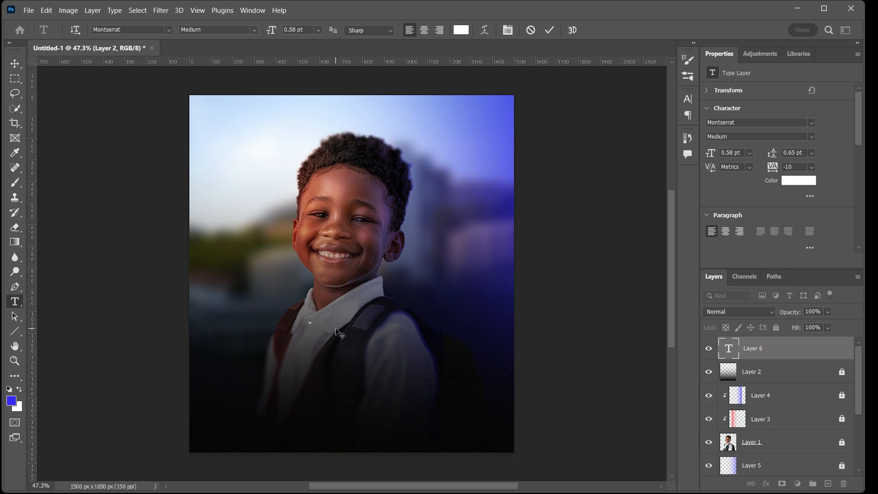
pyautogui.click(548, 30)
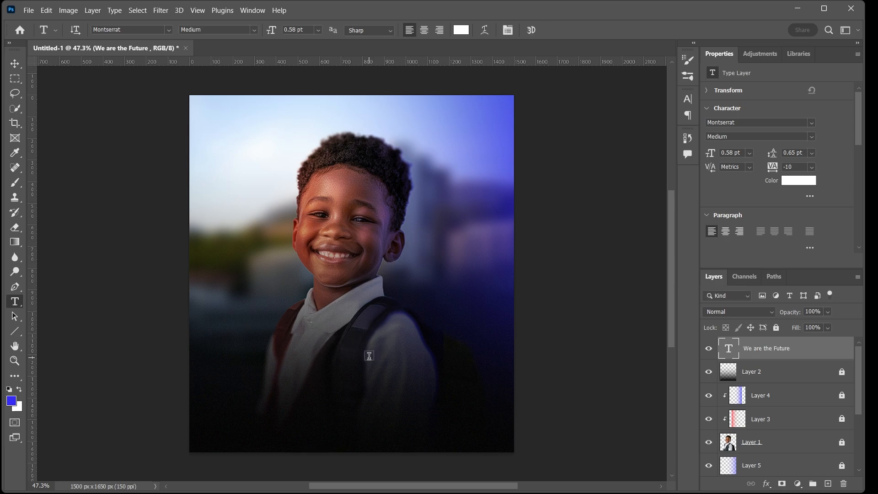
# Step: Scale the "We are the Future" text up to about 47.46 pt and move it to the middle of the boy's chest
pyautogui.press('v')
pyautogui.press('ctrl')
pyautogui.hotkey('ctrl', 't')
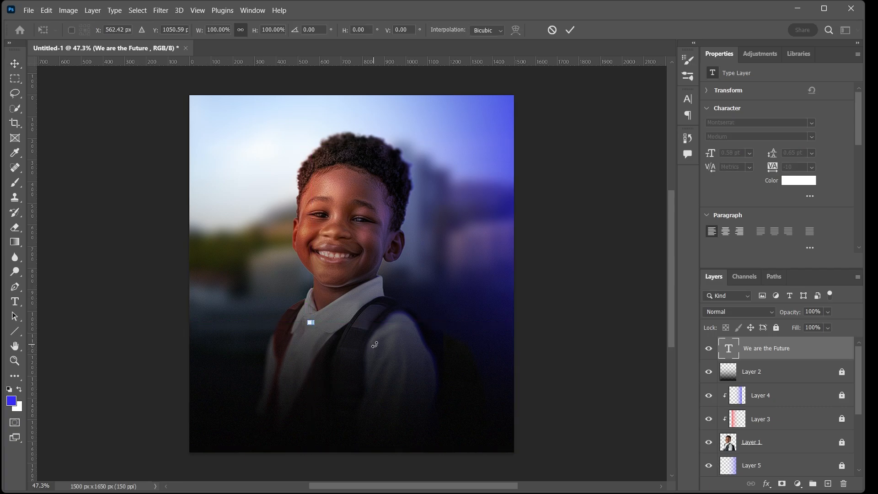
pyautogui.moveTo(311, 323); pyautogui.dragTo(519, 379)
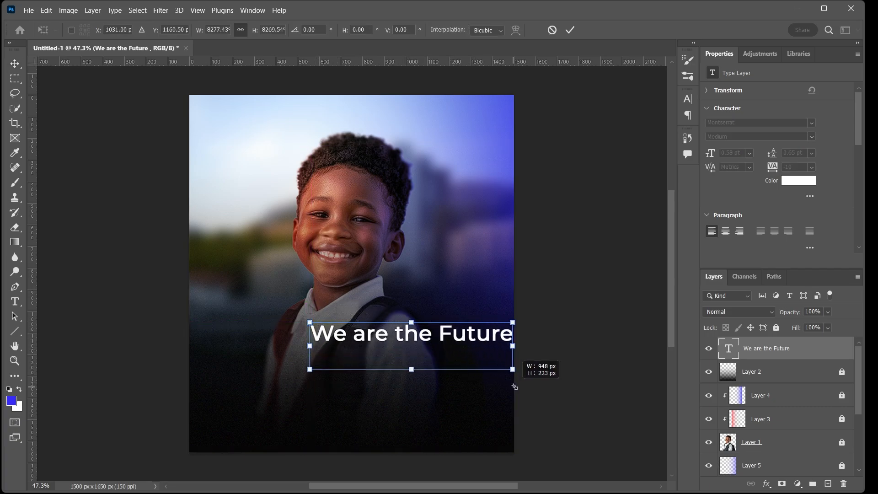
pyautogui.click(571, 32)
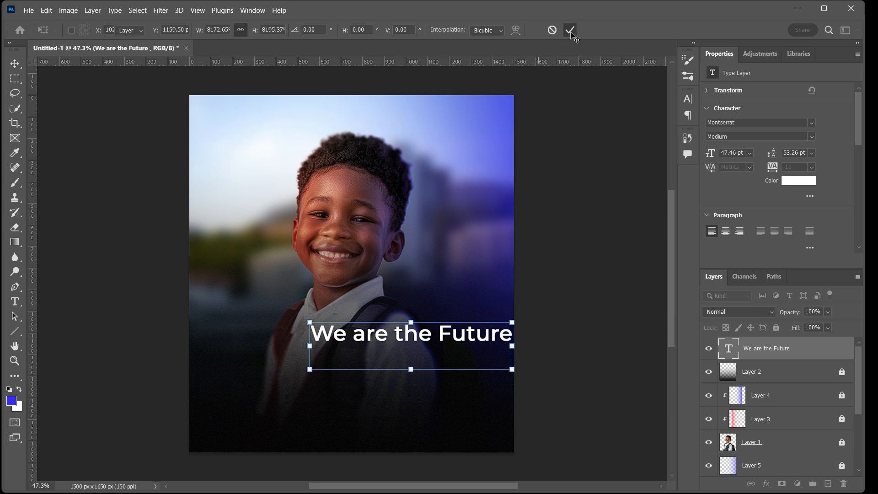
pyautogui.moveTo(478, 335); pyautogui.dragTo(414, 328)
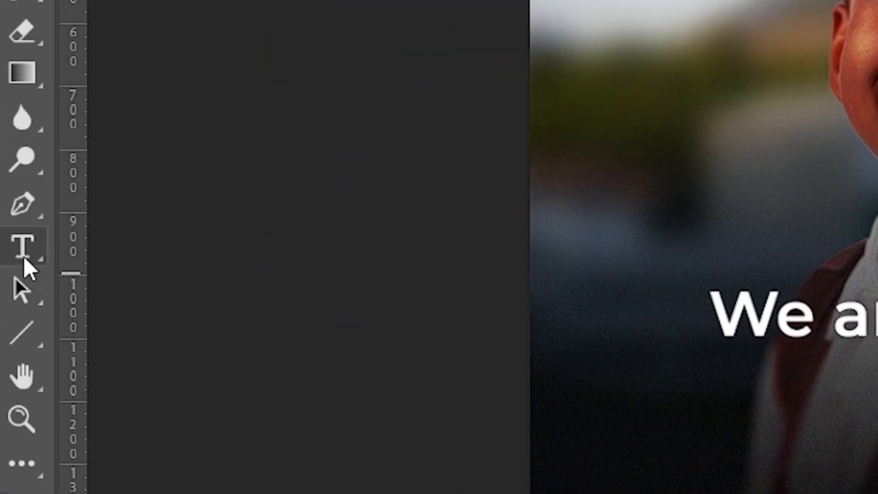
# Step: Delete the word "Future" from the headline, keeping only "We are the"
pyautogui.click(24, 257)
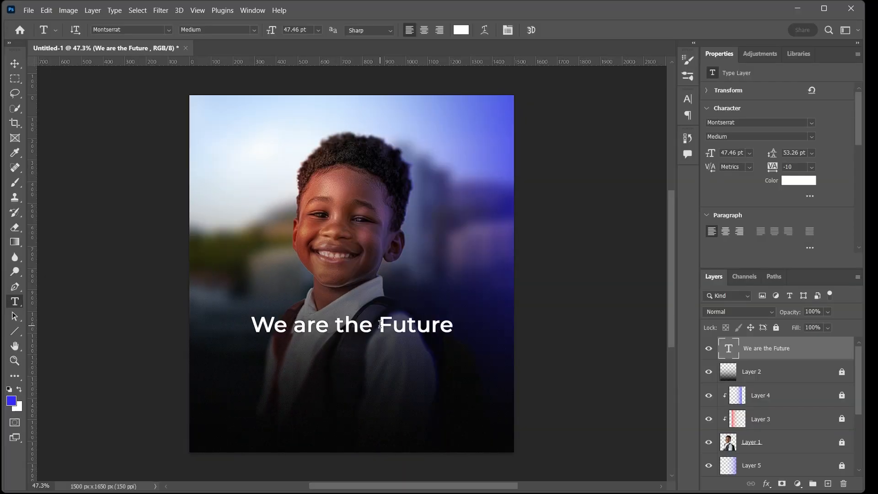
pyautogui.moveTo(380, 325); pyautogui.dragTo(446, 329)
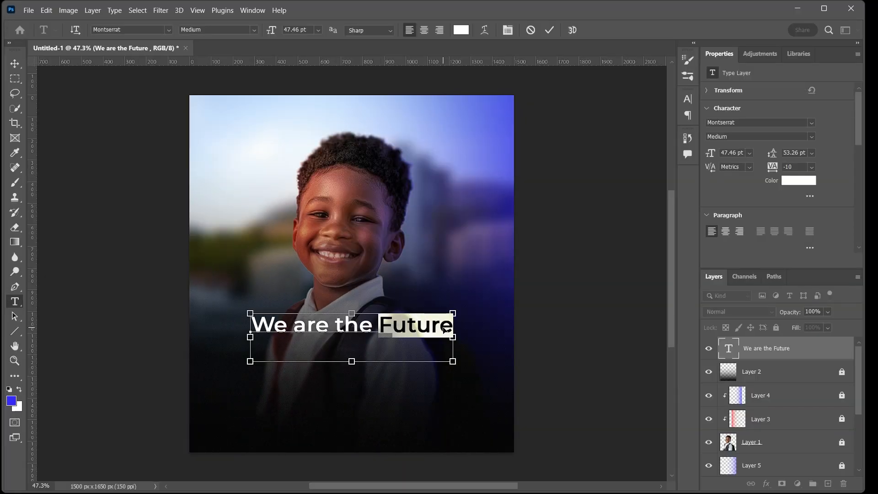
pyautogui.press('BackSpace')
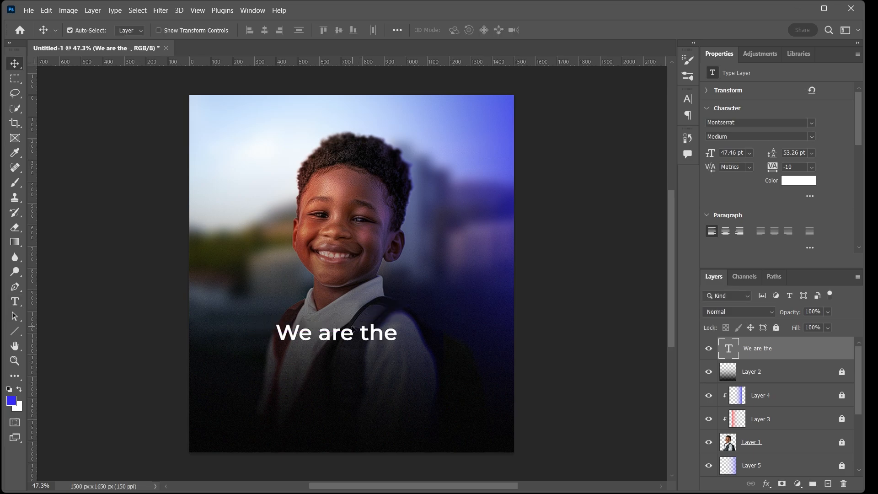
# Step: Shift "We are the" slightly over the boy's chest and scale it up to about 58.2 pt
pyautogui.moveTo(349, 328); pyautogui.dragTo(361, 325)
pyautogui.hotkey('ctrl', 't')
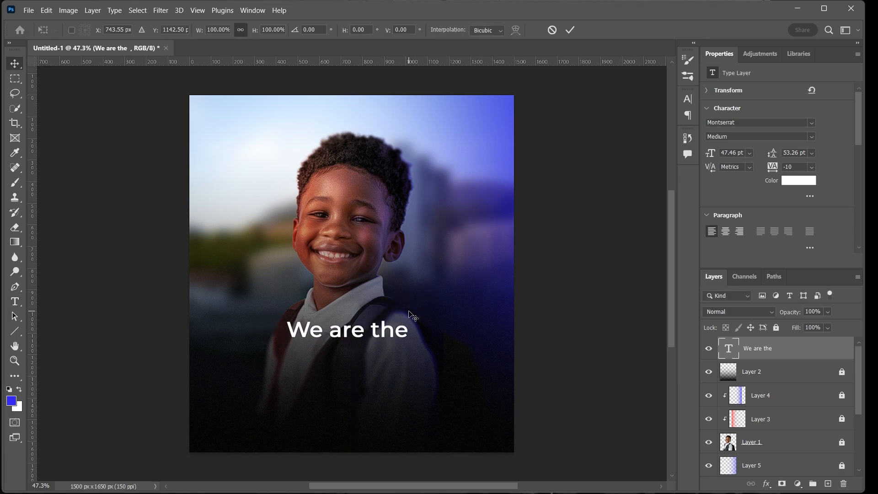
pyautogui.moveTo(414, 343); pyautogui.dragTo(442, 340)
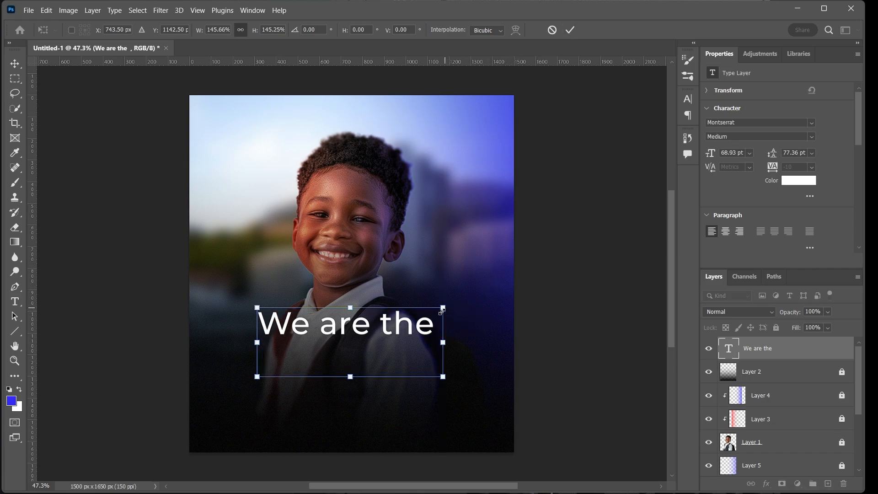
pyautogui.moveTo(442, 310); pyautogui.dragTo(432, 318)
pyautogui.click(570, 31)
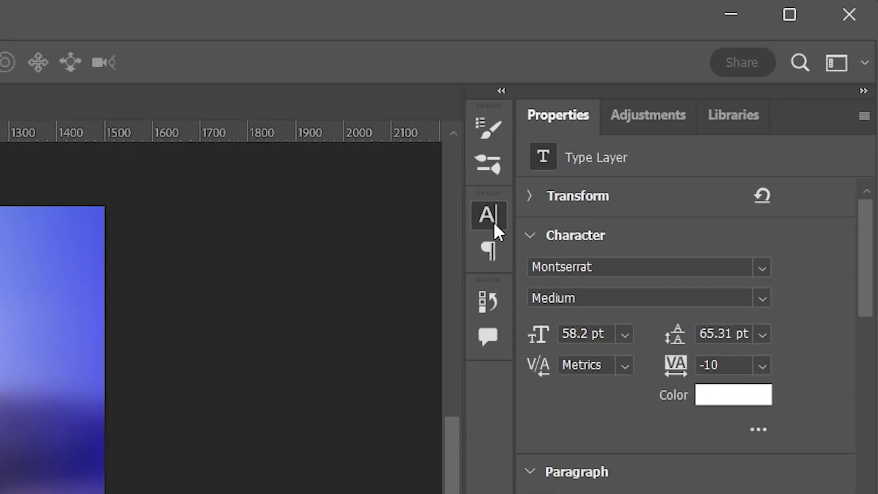
# Step: Set the "We are the" text to All Caps and centre it horizontally on the canvas
pyautogui.click(689, 102)
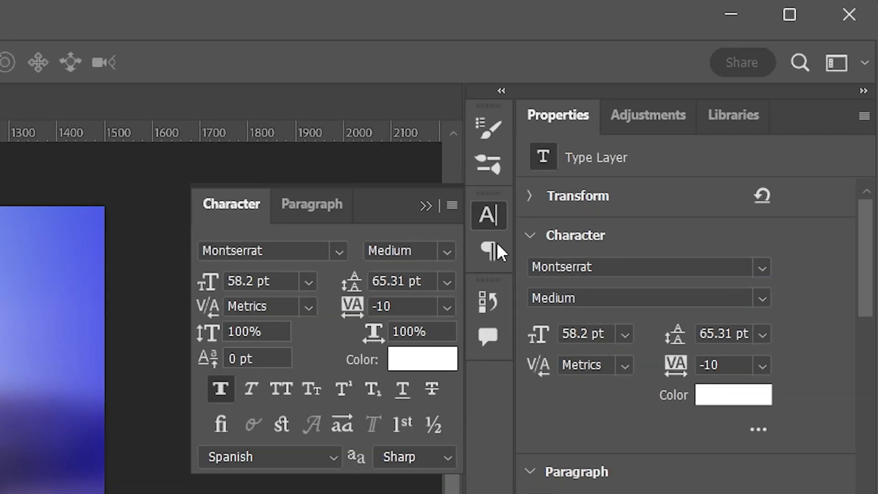
pyautogui.click(283, 391)
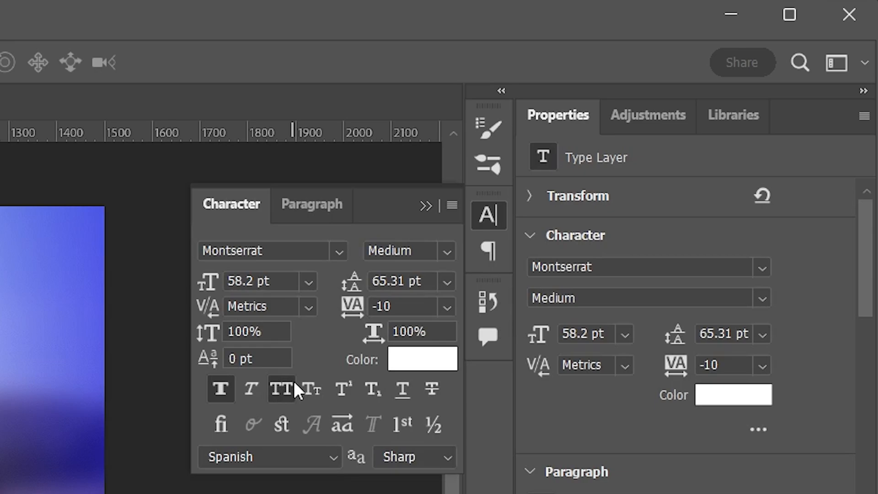
pyautogui.click(427, 205)
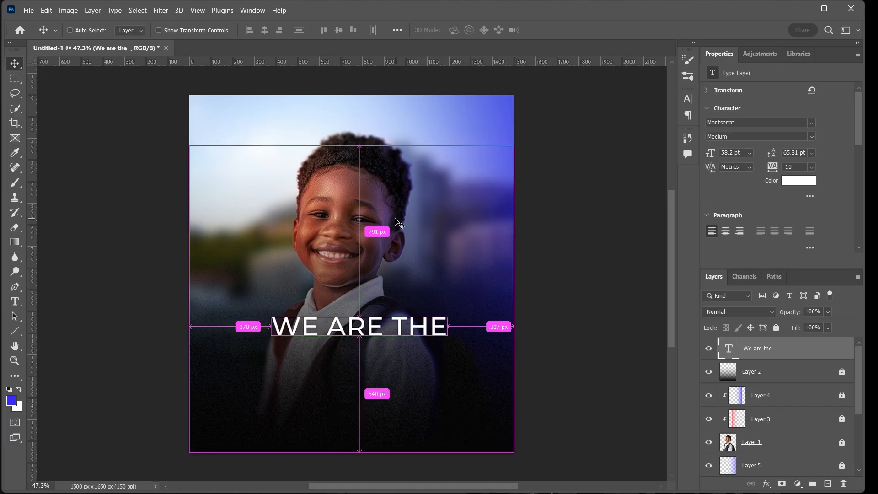
pyautogui.hotkey('ctrl', 'a')
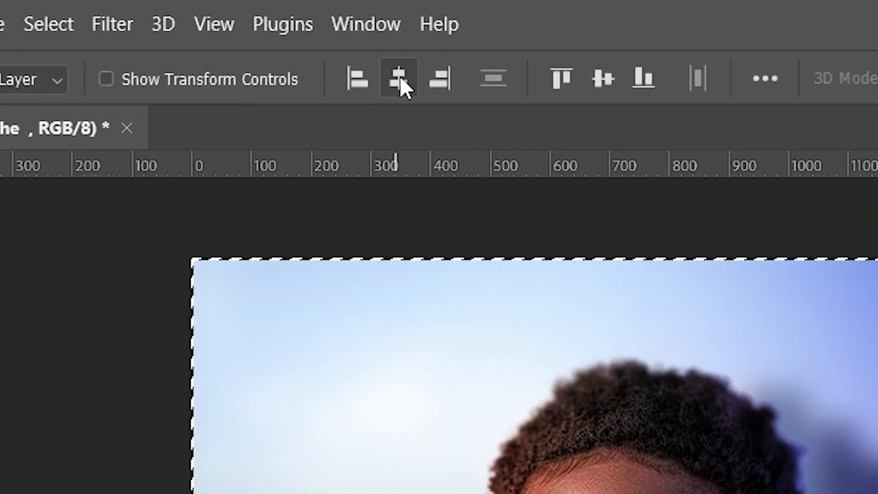
pyautogui.click(398, 79)
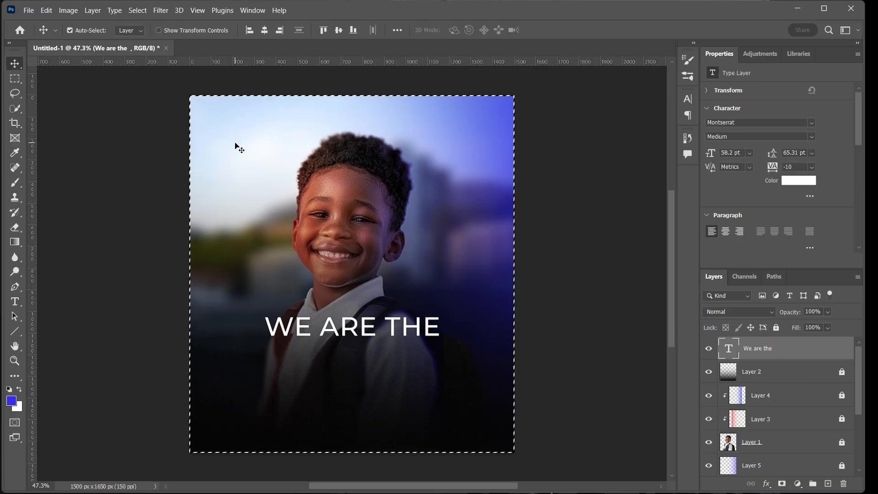
pyautogui.hotkey('ctrl', 'd')
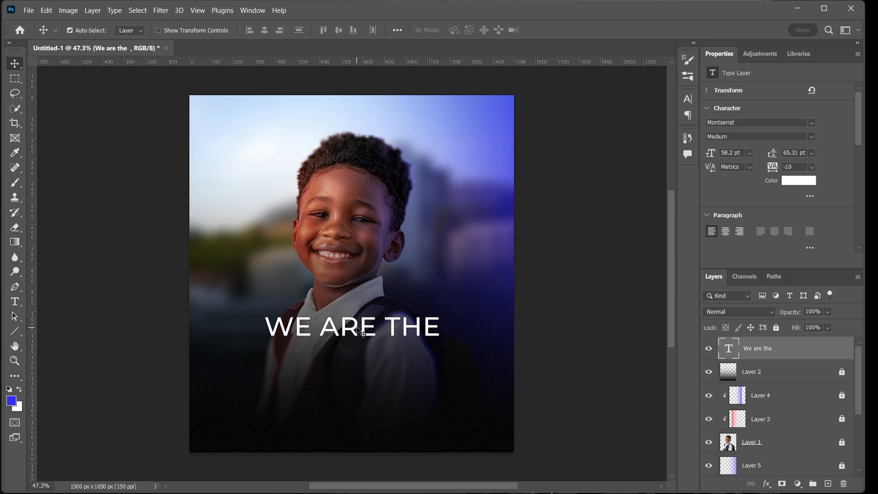
# Step: Duplicate the "We are the" line directly beneath itself and replace the copy's text with "Future"
pyautogui.moveTo(359, 328); pyautogui.dragTo(364, 354)
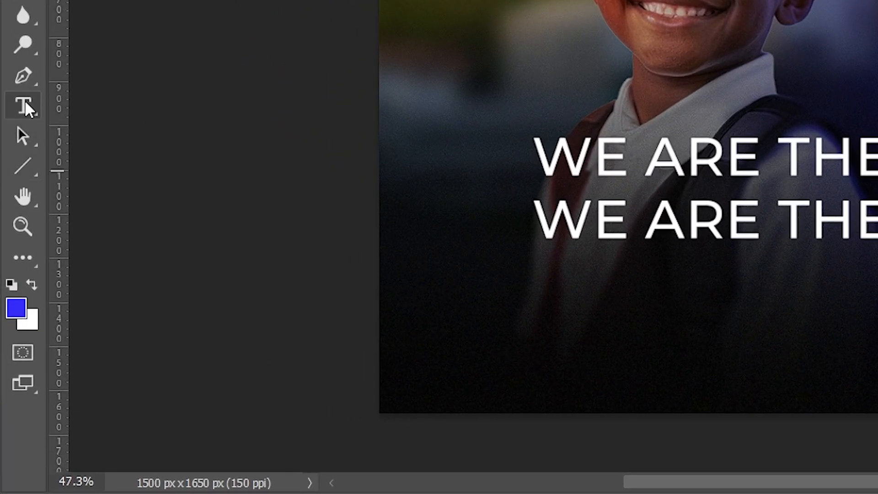
pyautogui.click(25, 103)
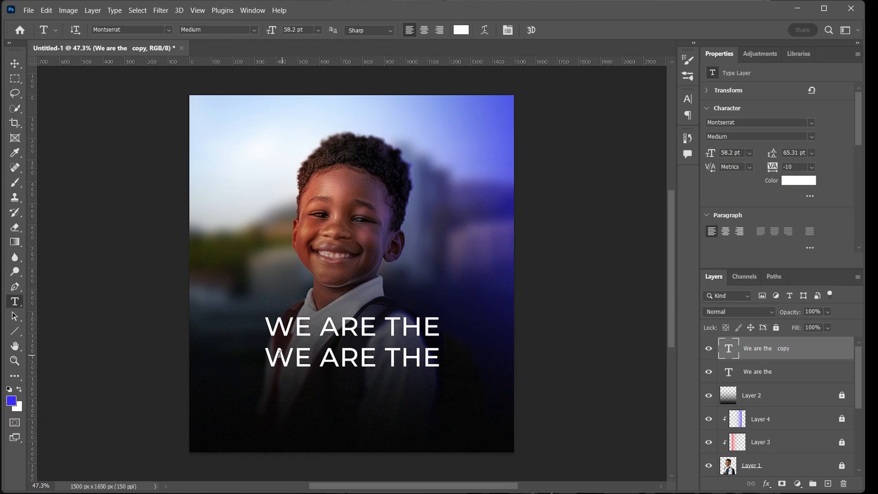
pyautogui.moveTo(269, 357); pyautogui.dragTo(438, 350)
pyautogui.write('Future')
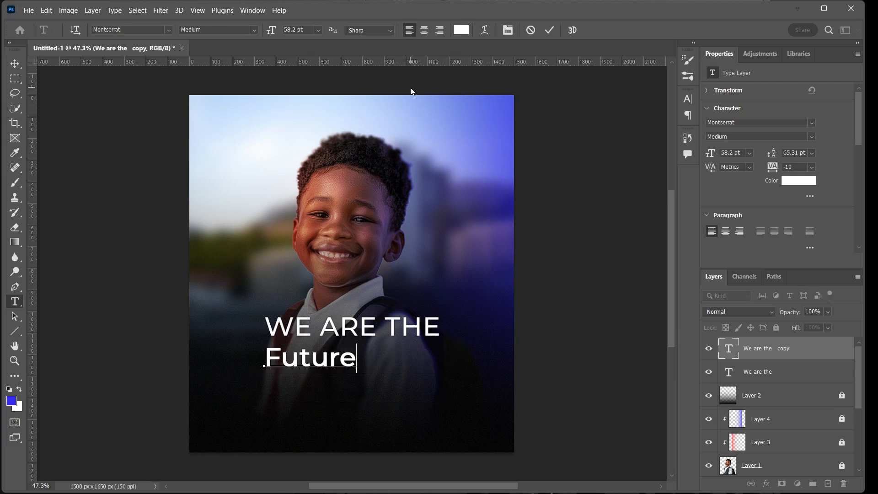
pyautogui.click(550, 29)
pyautogui.press('v')
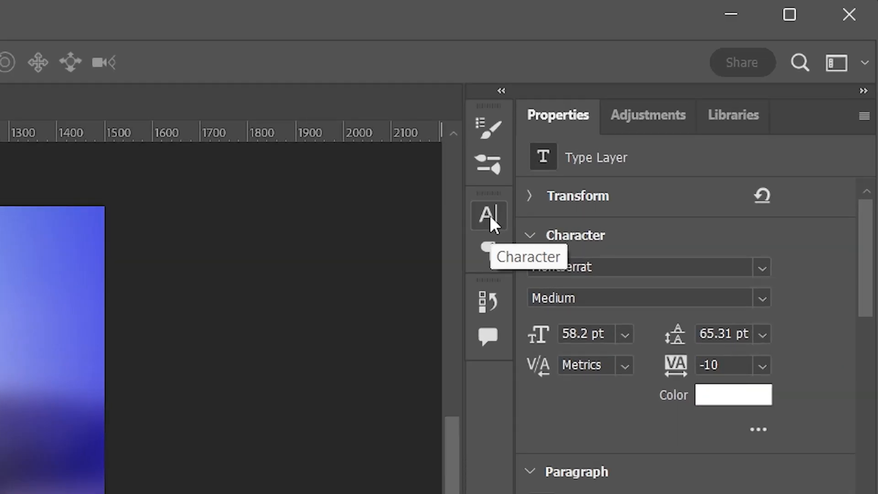
# Step: Apply All Caps to the "Future" text layer
pyautogui.click(490, 215)
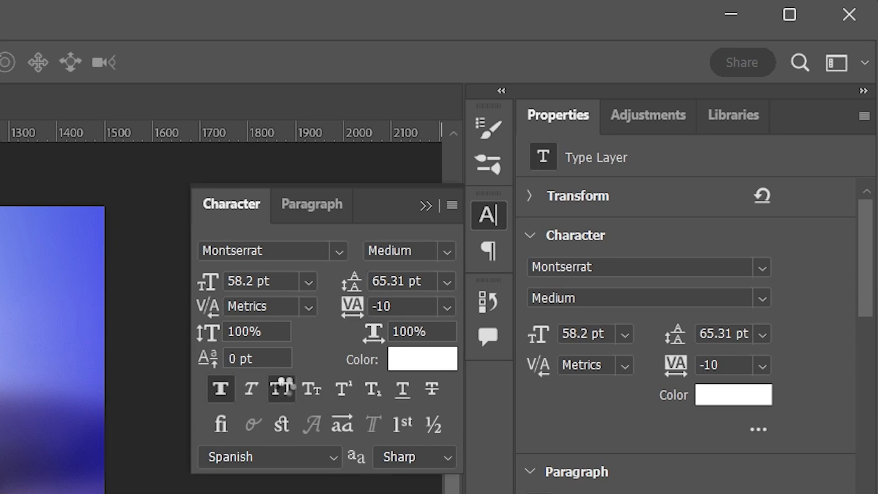
pyautogui.click(282, 388)
pyautogui.click(426, 206)
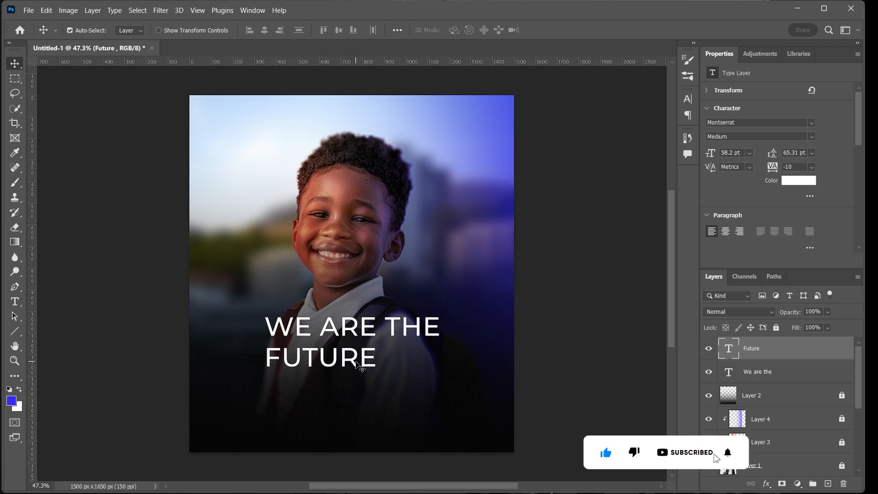
pyautogui.click(357, 332)
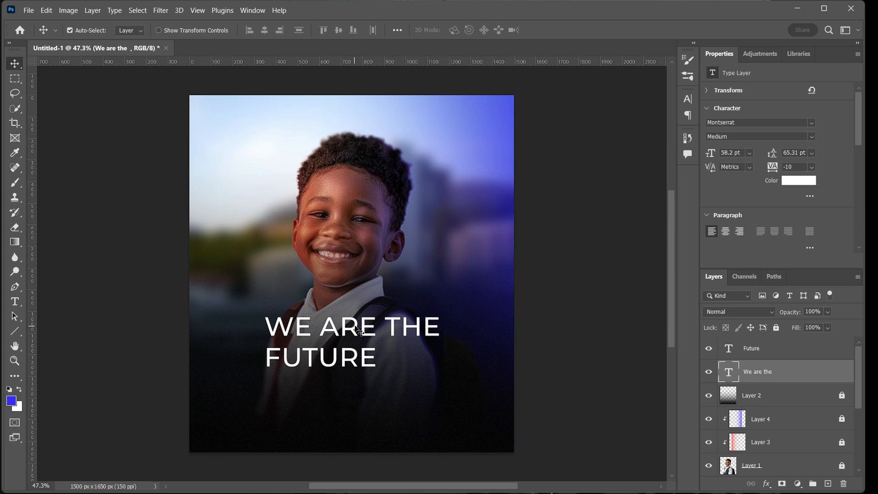
pyautogui.click(359, 361)
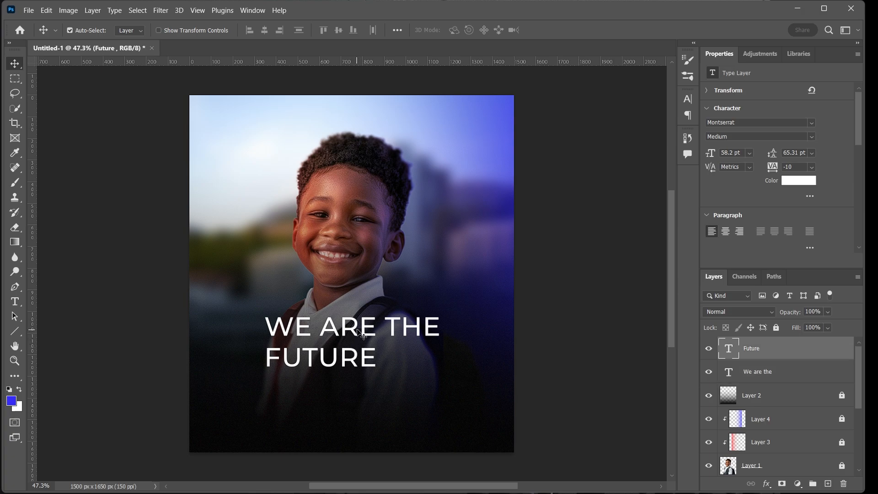
pyautogui.click(360, 330)
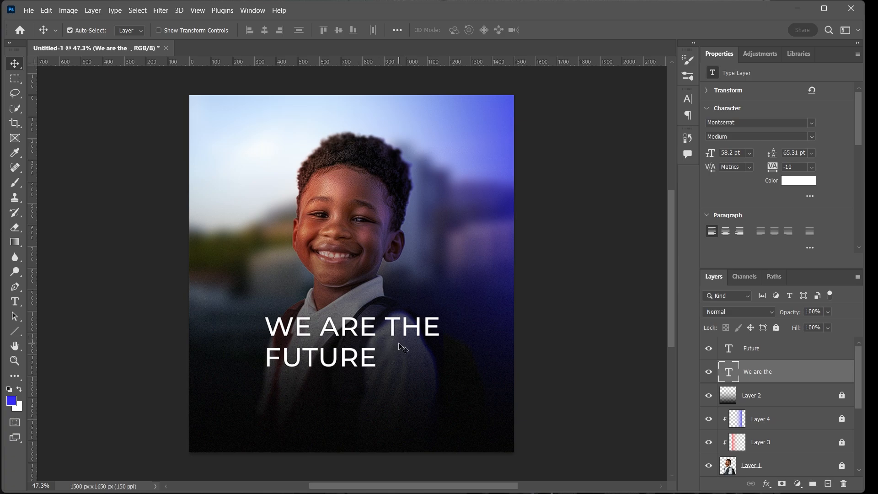
pyautogui.click(369, 363)
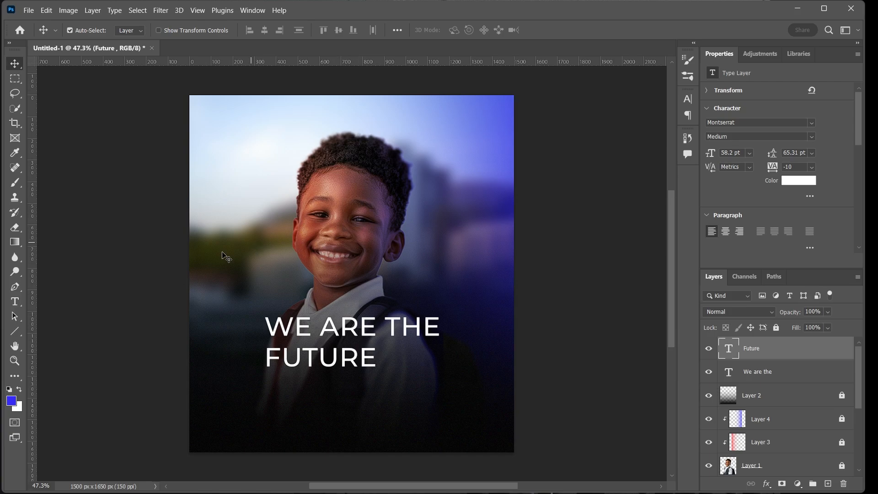
# Step: Multiply the font size of the "Future" text by 1.618 to make it 94.17 pt
pyautogui.click(17, 302)
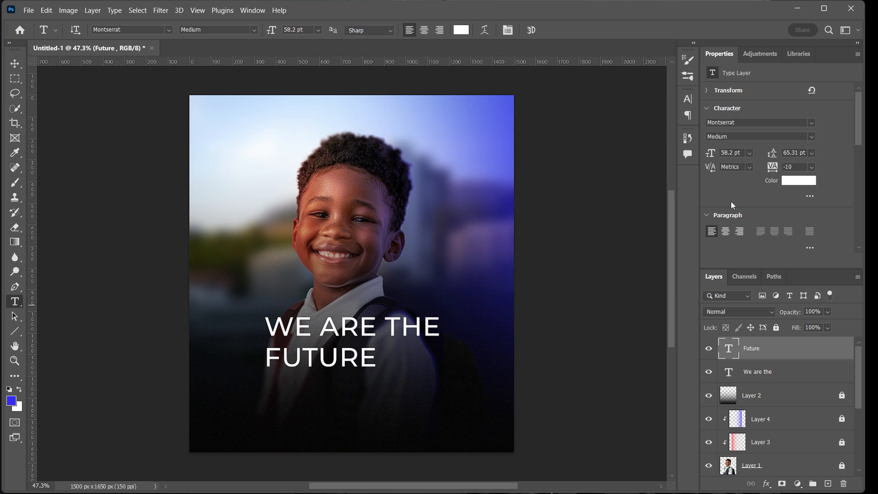
pyautogui.click(734, 153)
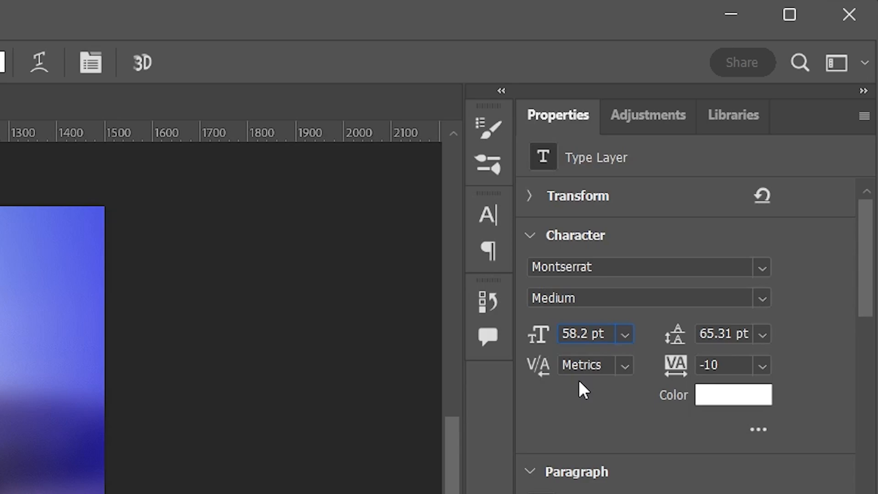
pyautogui.write('*1.618')
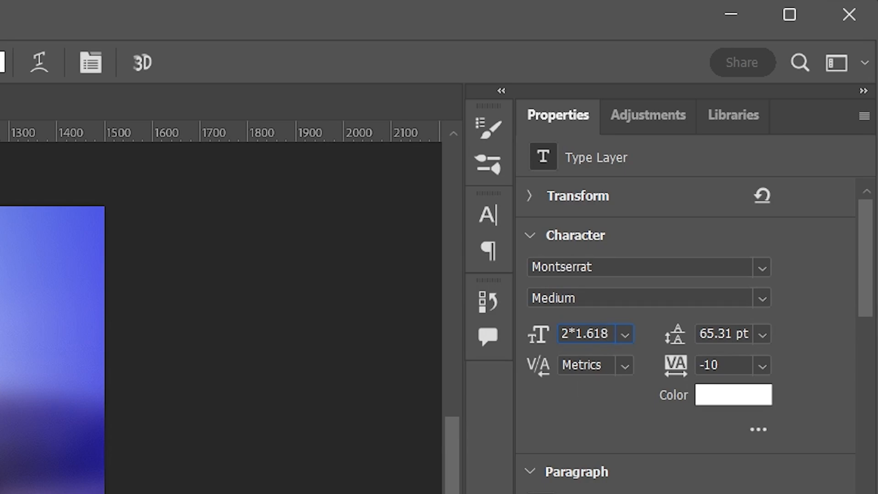
pyautogui.click(714, 365)
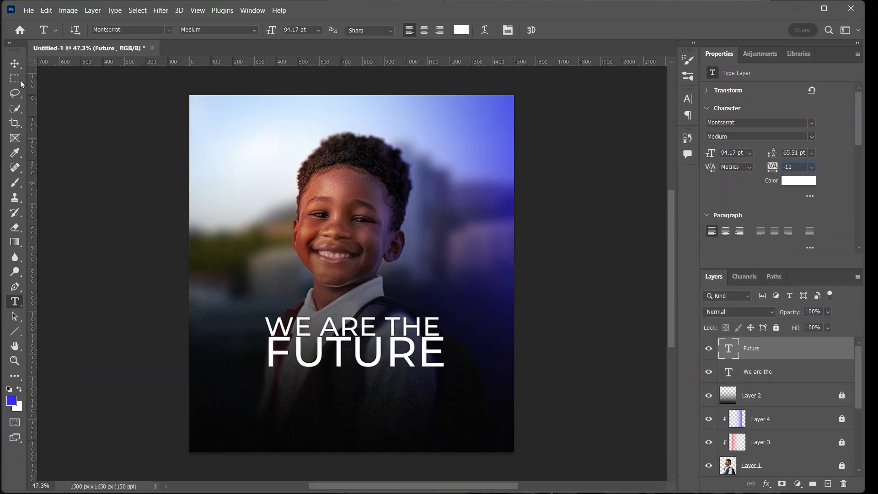
pyautogui.click(15, 64)
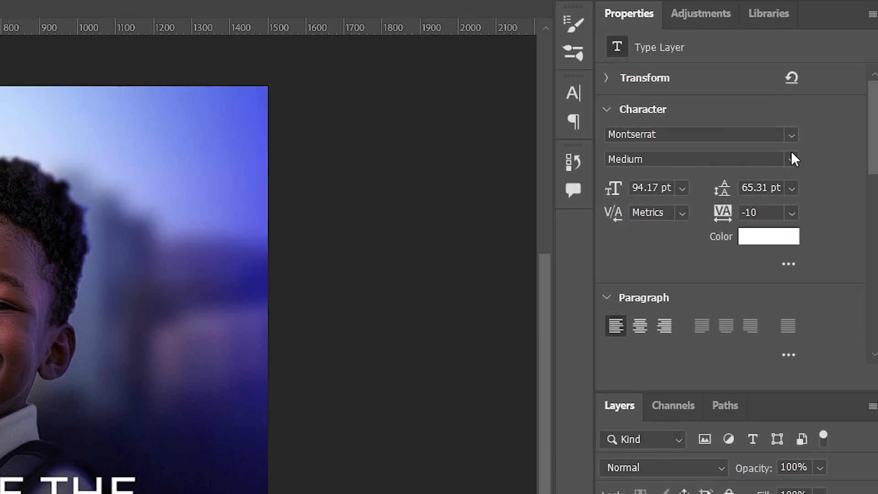
# Step: Try the ExtraBold style on the "Future" text and settle on Montserrat Black
pyautogui.click(793, 160)
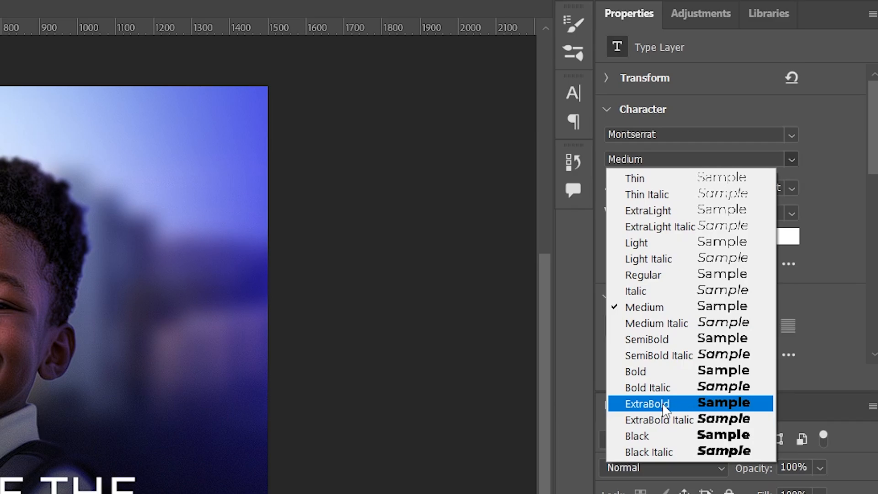
pyautogui.click(663, 403)
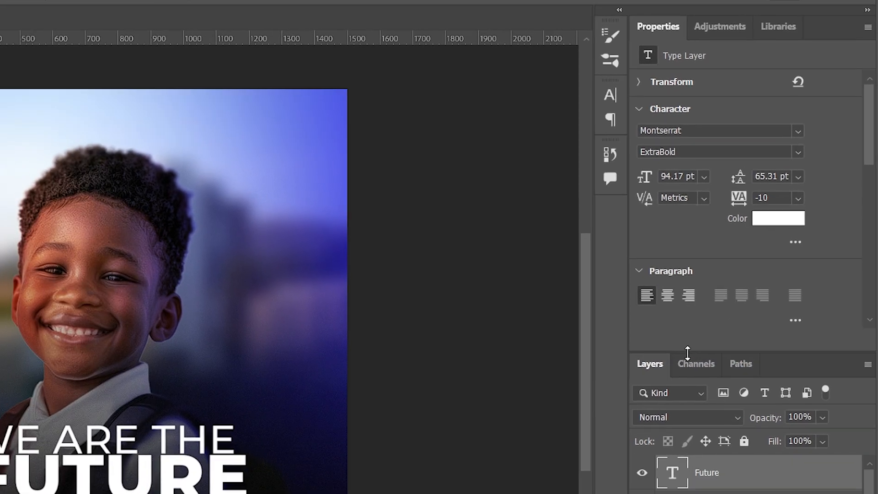
pyautogui.click(799, 152)
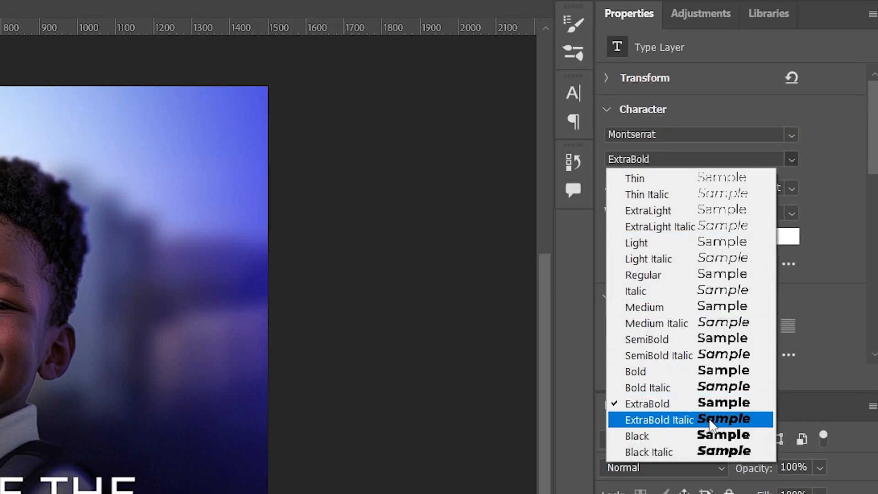
pyautogui.click(711, 435)
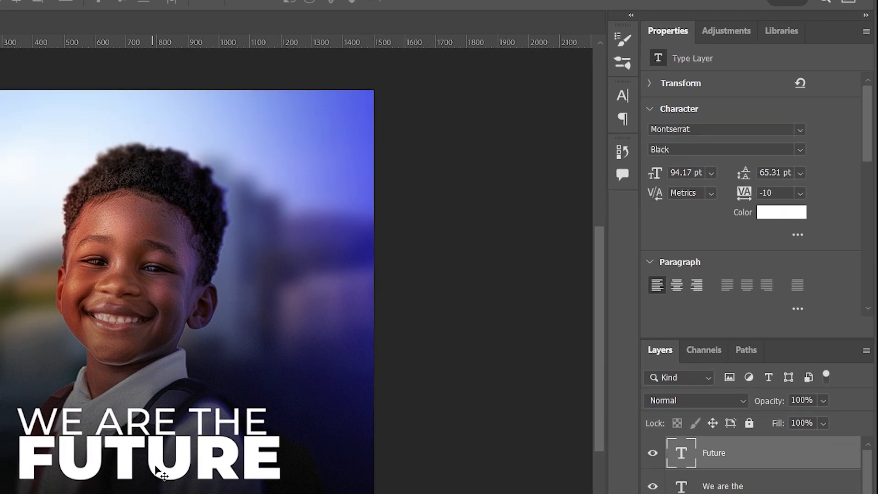
# Step: Move the "Future" text down beneath the "We are the" line, leaving a small gap between the two lines
pyautogui.moveTo(156, 467); pyautogui.dragTo(164, 493)
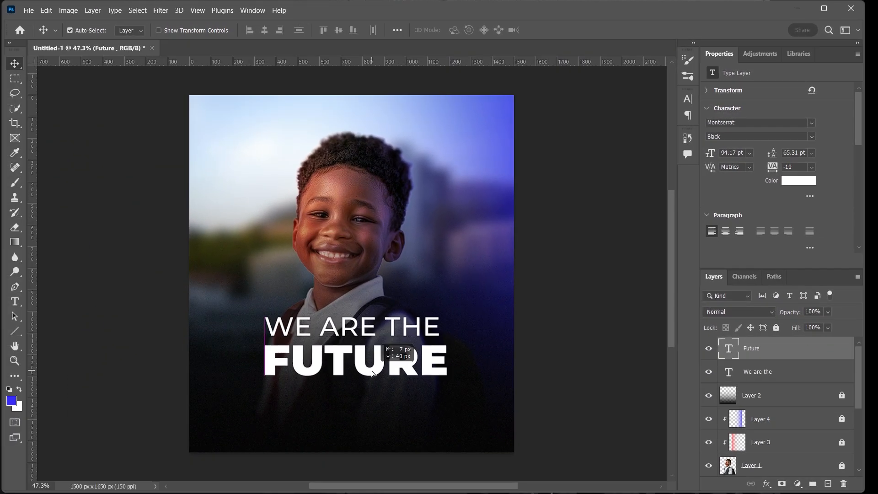
pyautogui.moveTo(372, 374); pyautogui.dragTo(372, 374)
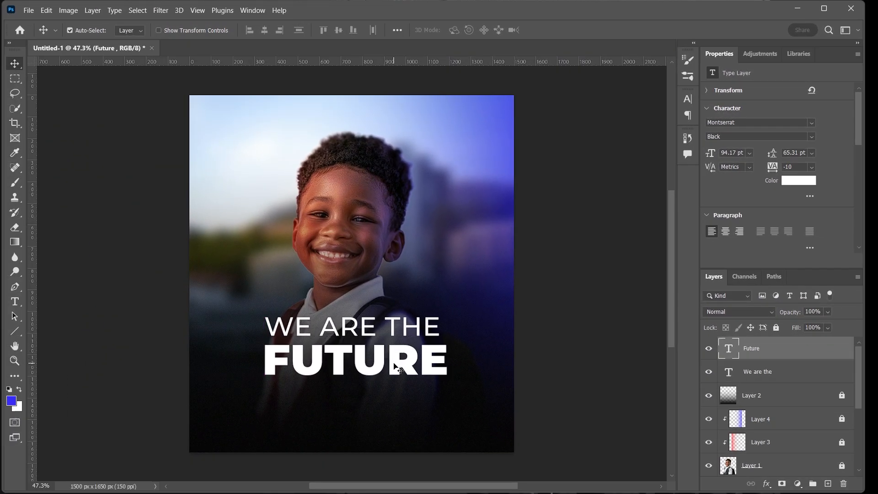
pyautogui.moveTo(394, 363); pyautogui.dragTo(390, 367)
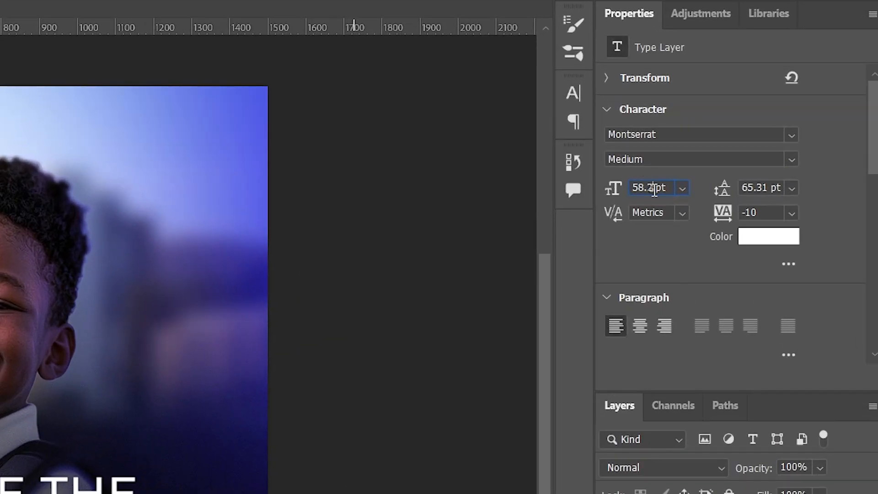
# Step: Double the "Future" text's 58.2 pt font size to 116.4 pt and set its style to Montserrat Black
pyautogui.doubleClick(734, 151)
pyautogui.click(654, 187)
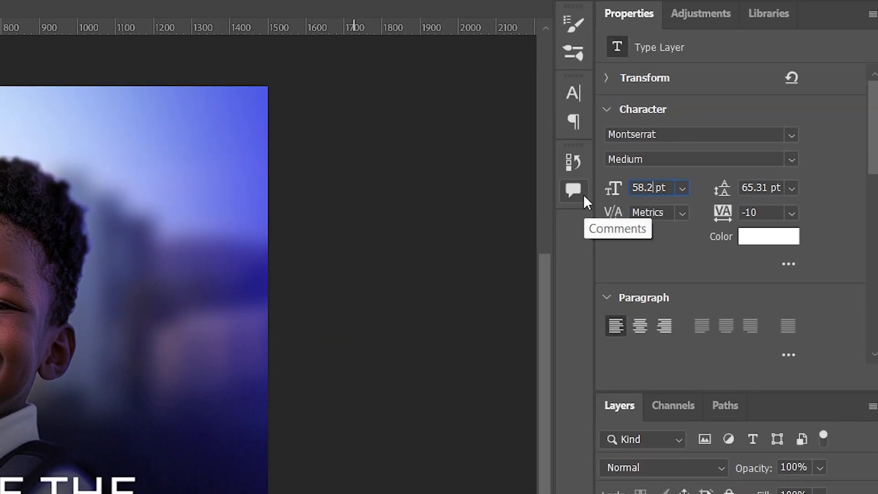
pyautogui.write('*2')
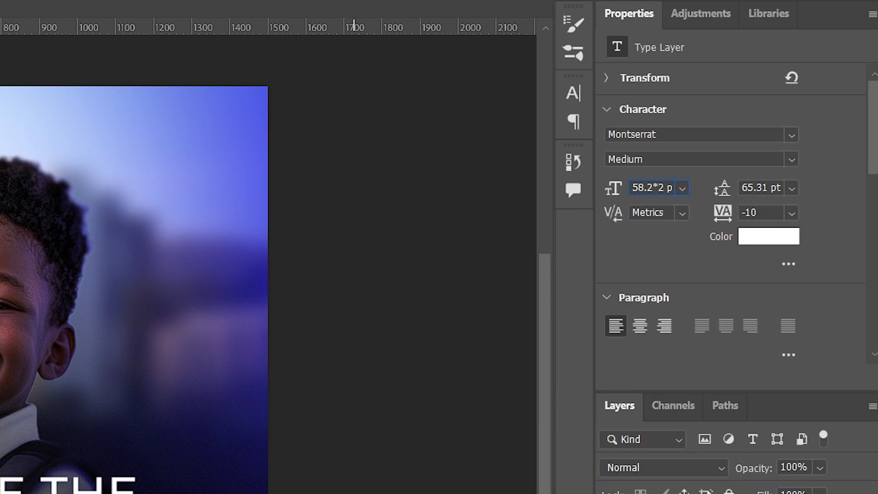
pyautogui.press('Return')
pyautogui.moveTo(445, 350); pyautogui.dragTo(426, 365)
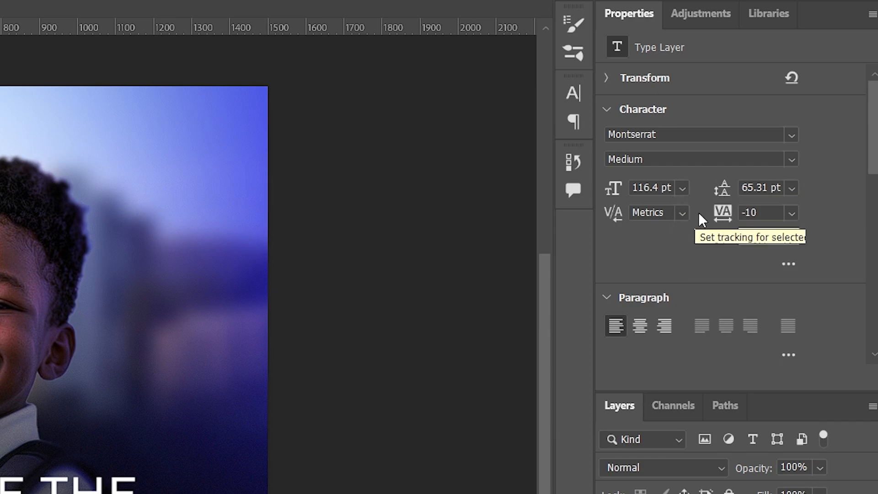
pyautogui.click(792, 160)
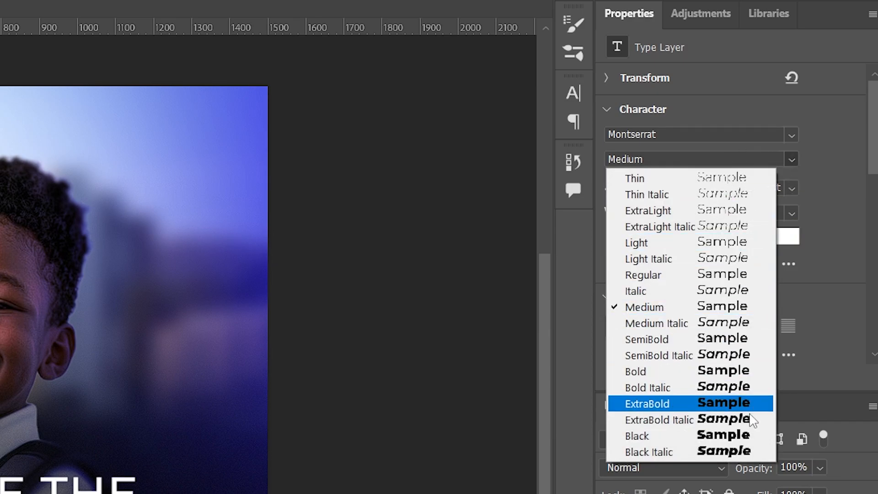
pyautogui.click(728, 435)
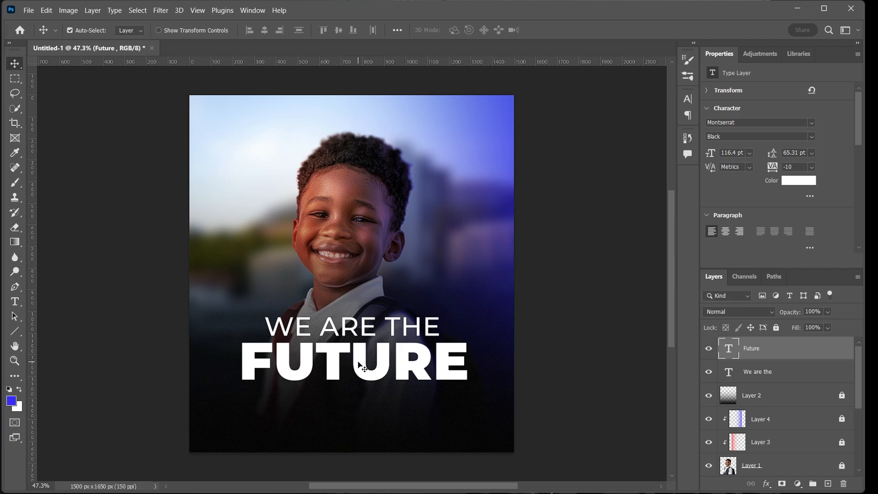
# Step: Position the enlarged "Future" text just beneath "We are the" and center it horizontally on the canvas
pyautogui.moveTo(358, 362); pyautogui.dragTo(342, 375)
pyautogui.hotkey('ctrl', 'a')
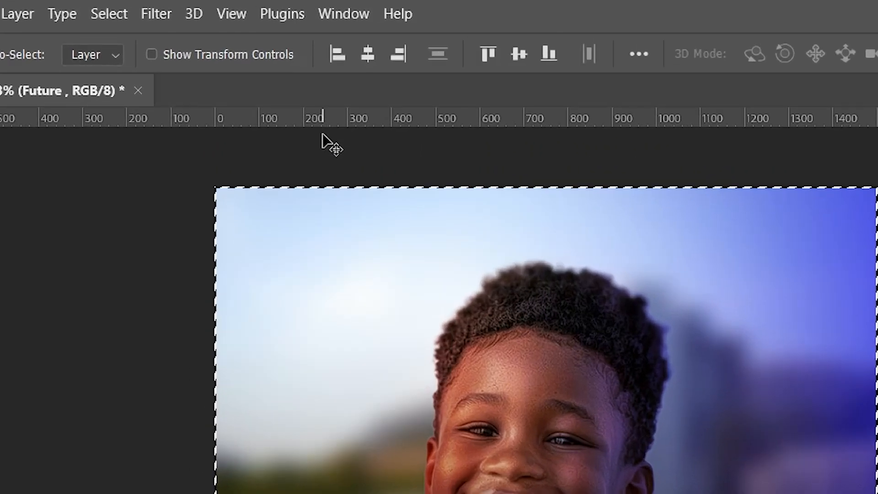
pyautogui.click(368, 55)
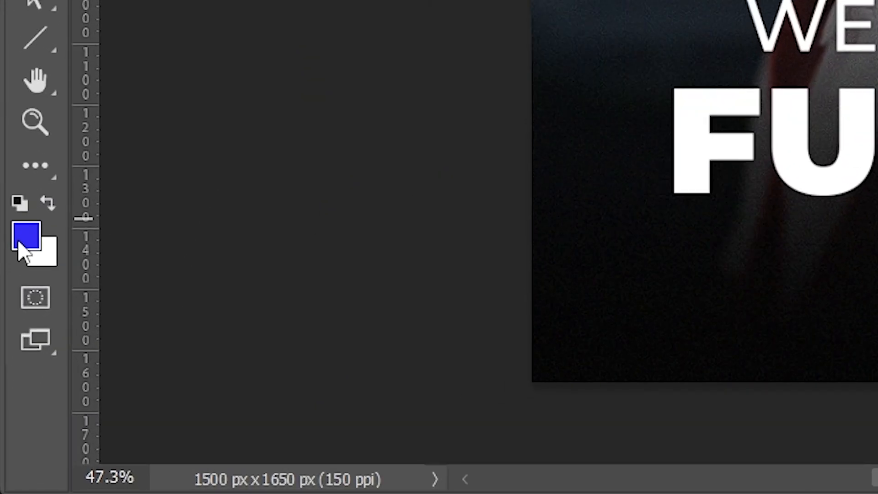
# Step: Set the foreground color to yellow (H 48, S 82, B 97) and apply the same yellow to the "Future" text
pyautogui.click(24, 238)
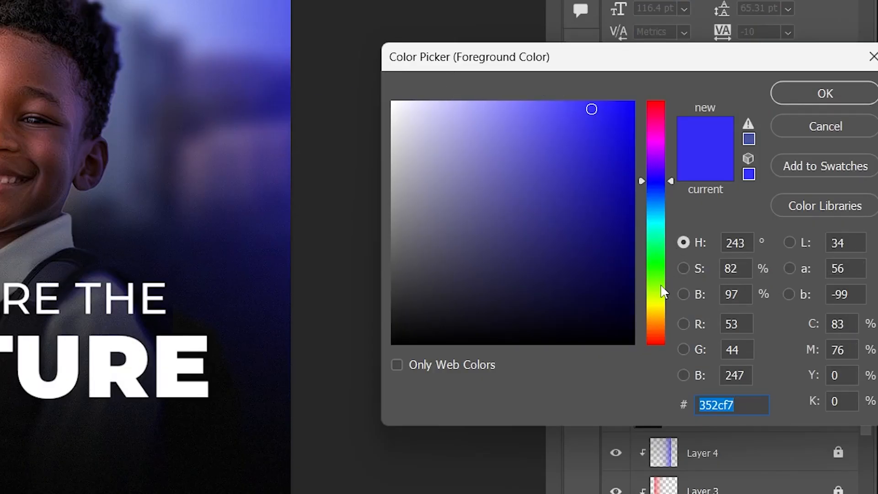
pyautogui.moveTo(662, 287); pyautogui.dragTo(667, 311)
pyautogui.click(806, 93)
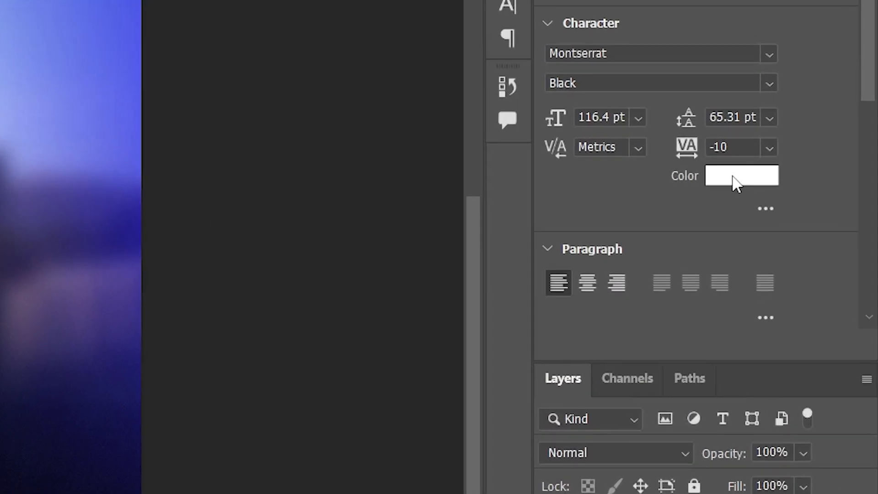
pyautogui.click(795, 181)
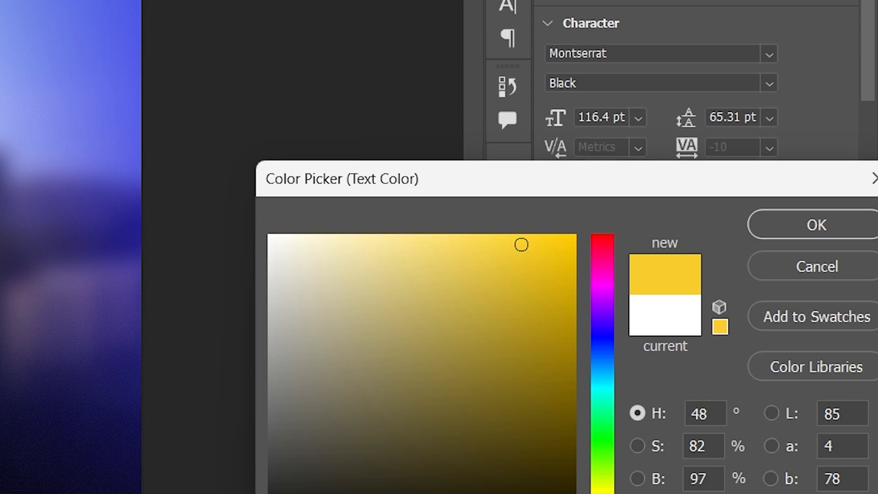
pyautogui.click(773, 220)
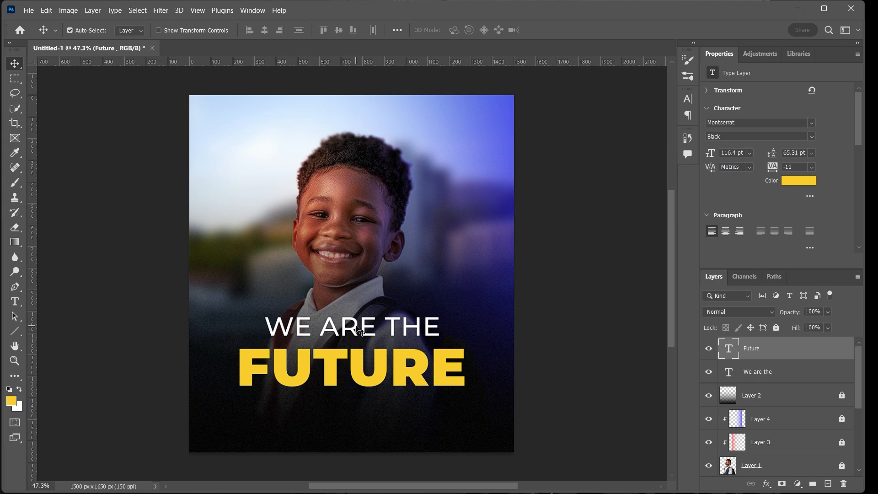
# Step: Duplicate the "We are the" line beneath "Future" and check the design notes in Notepad for the tagline wording
pyautogui.moveTo(359, 330); pyautogui.dragTo(361, 410)
pyautogui.moveTo(241, 481)
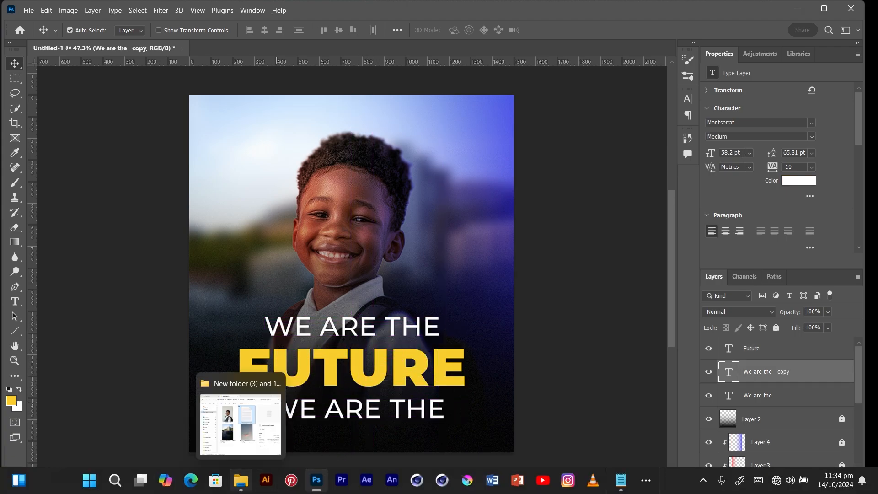
pyautogui.click(621, 480)
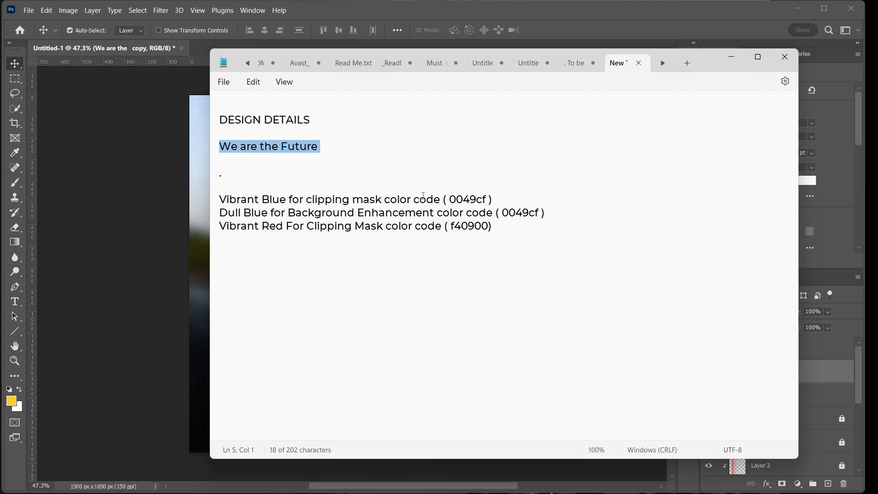
pyautogui.click(731, 58)
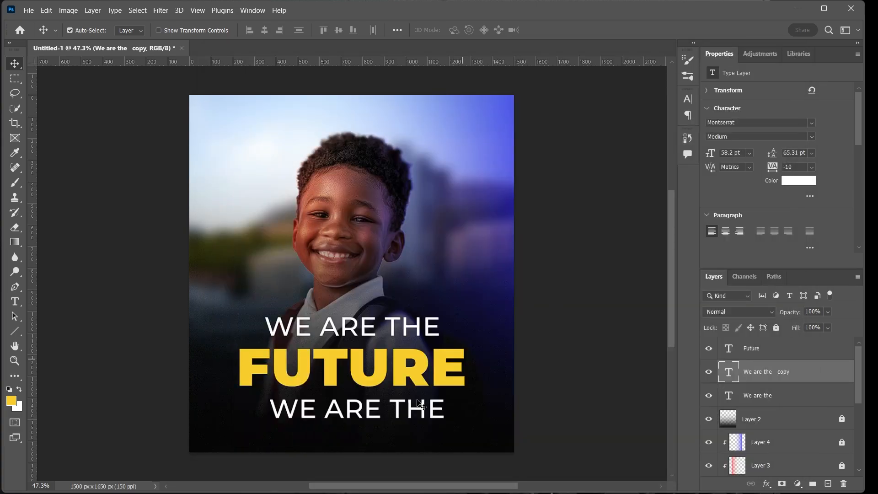
# Step: Open the mkhu image from the Desktop folder to read the finished poster's tagline, and return to Photoshop
pyautogui.moveTo(244, 491)
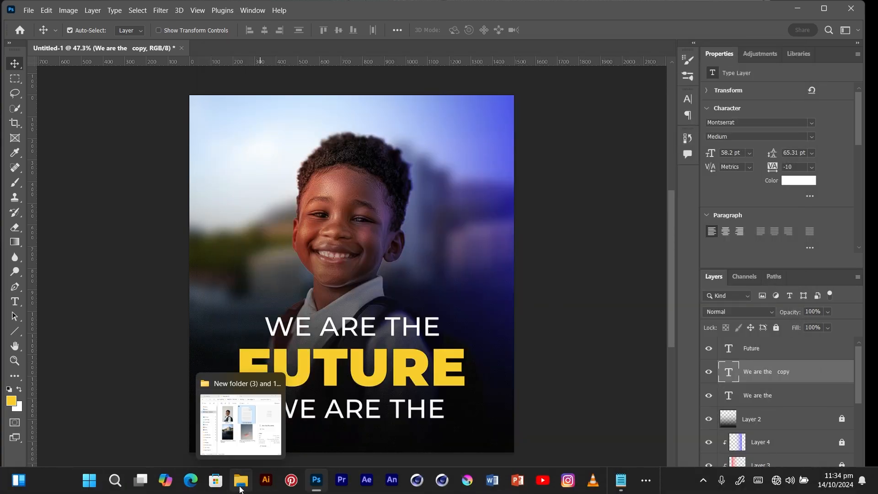
pyautogui.click(256, 412)
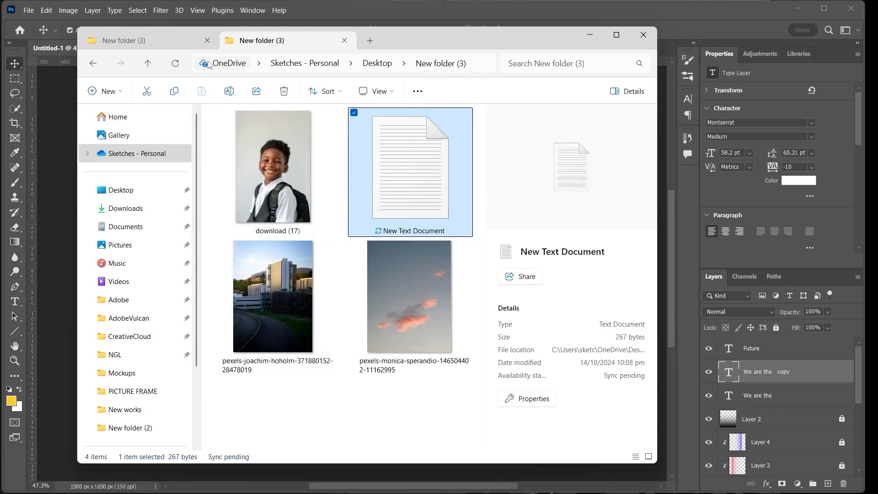
pyautogui.click(181, 45)
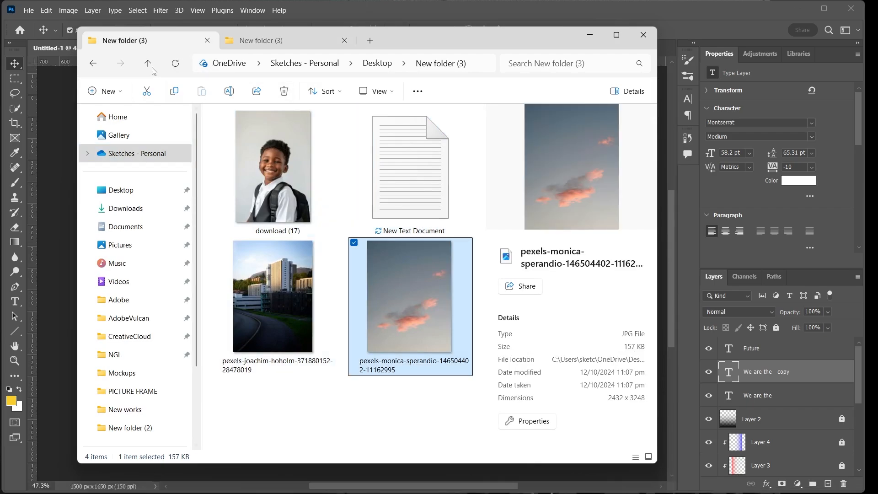
pyautogui.click(128, 191)
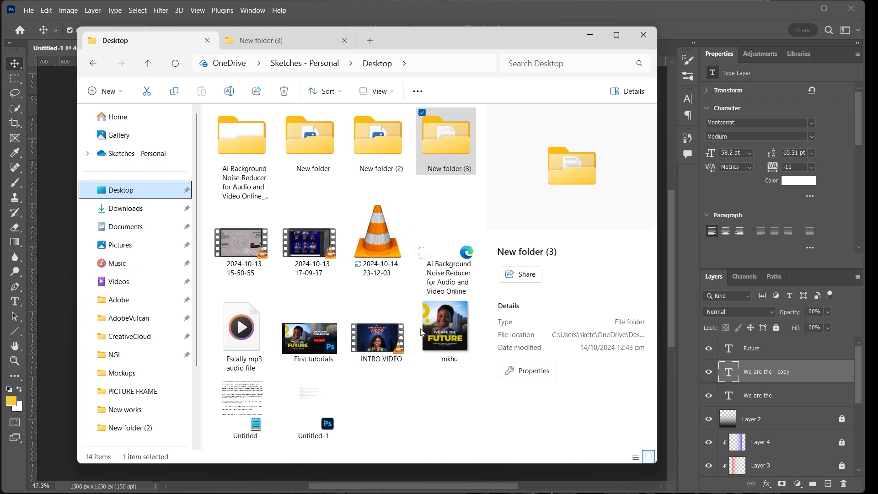
pyautogui.click(441, 330)
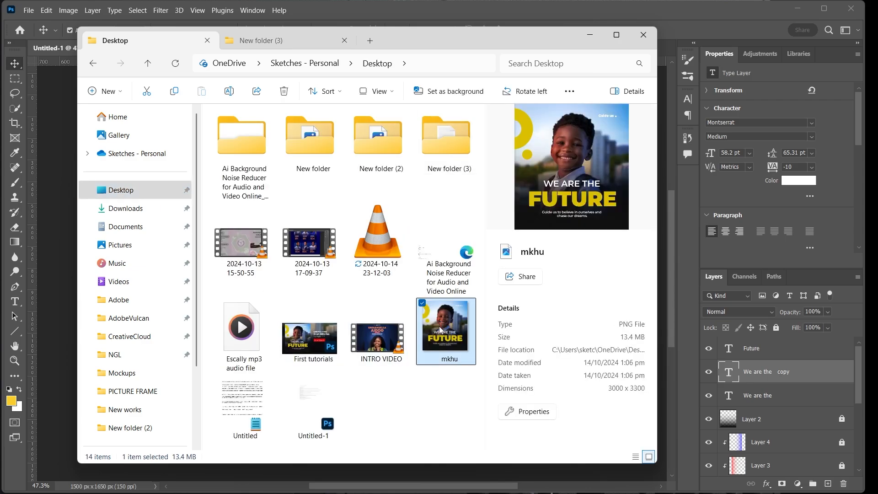
pyautogui.doubleClick(441, 329)
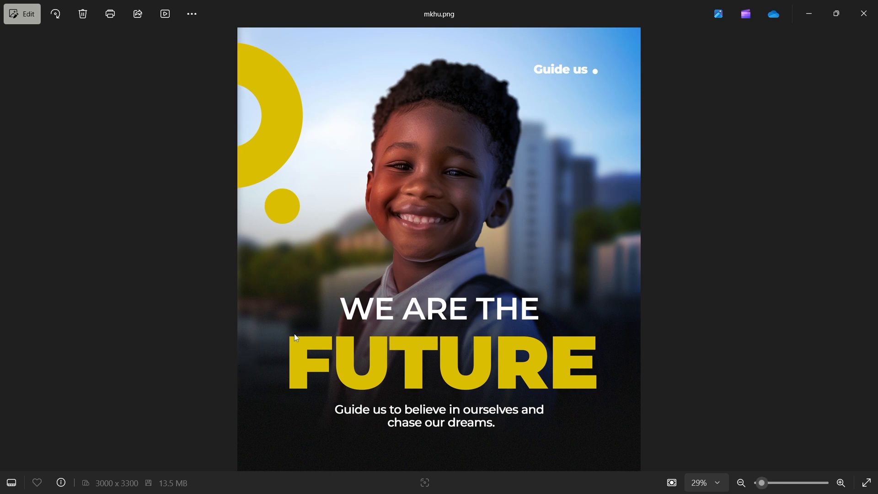
pyautogui.click(809, 14)
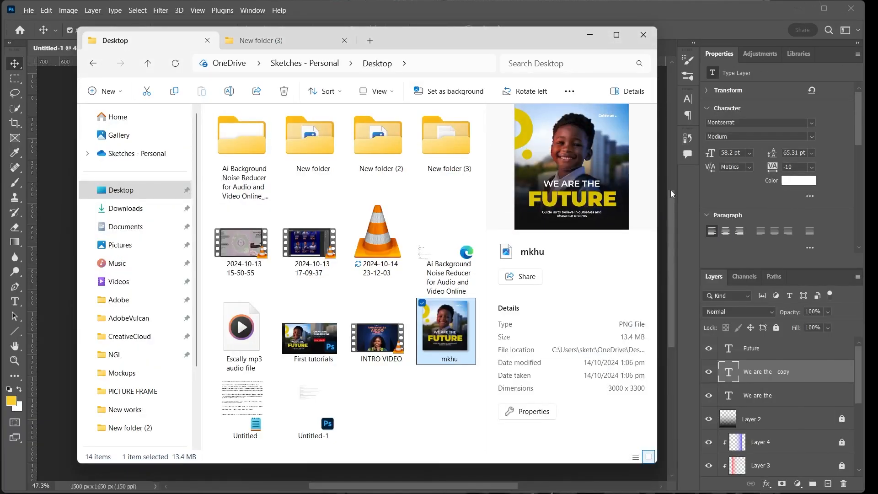
pyautogui.click(671, 162)
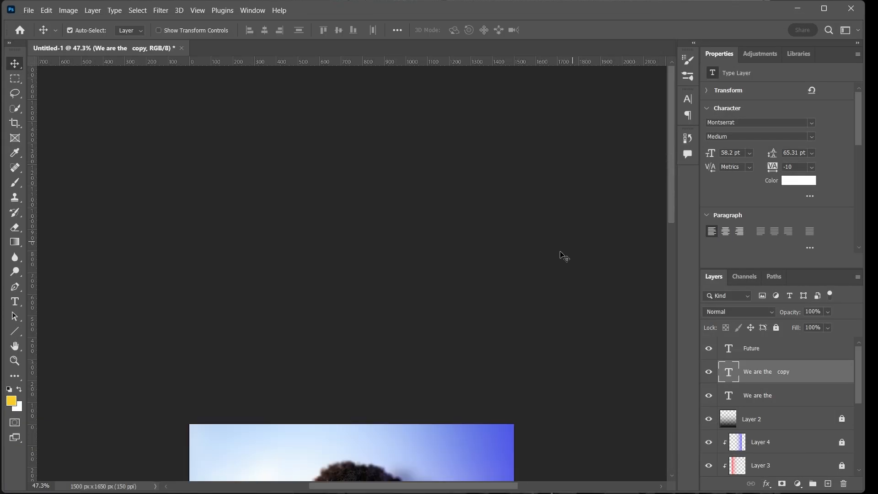
# Step: Replace the duplicated line's text with "Guide us to believe in our selves to chase our dreams"
pyautogui.moveTo(671, 191); pyautogui.dragTo(684, 319)
pyautogui.press('t')
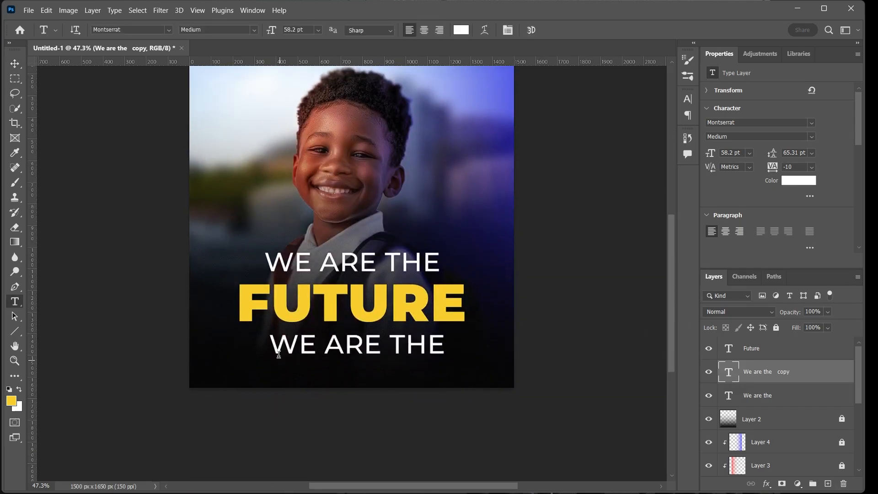
pyautogui.moveTo(271, 346); pyautogui.dragTo(475, 322)
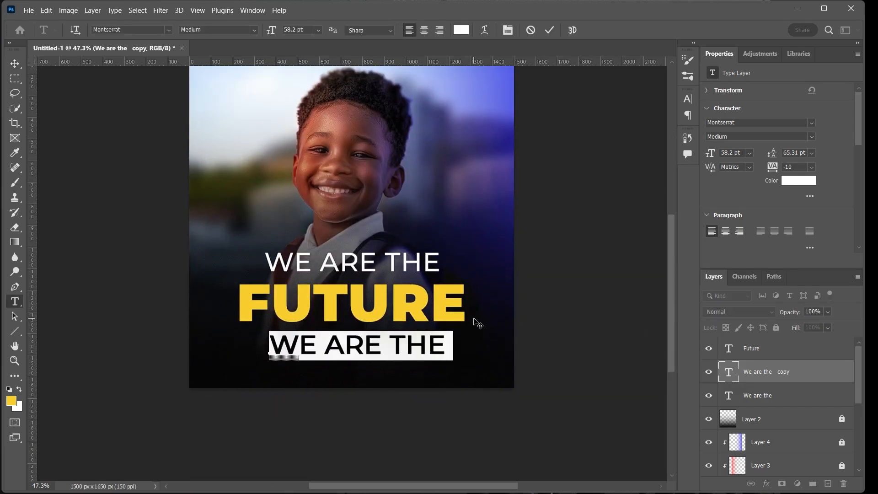
pyautogui.write('G')
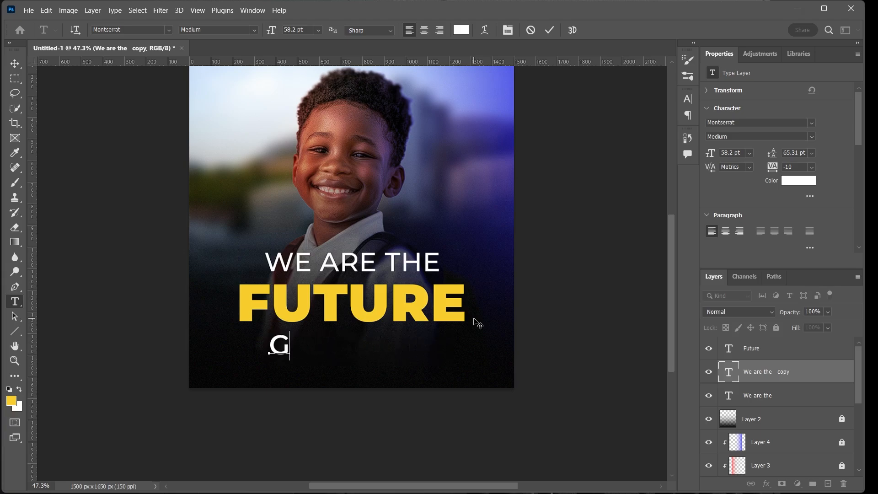
pyautogui.write('UIDE ')
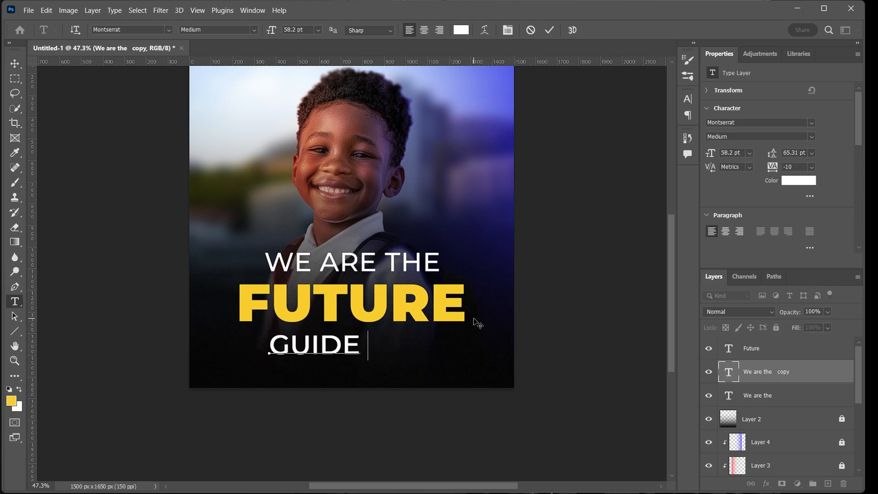
pyautogui.write('US TO ')
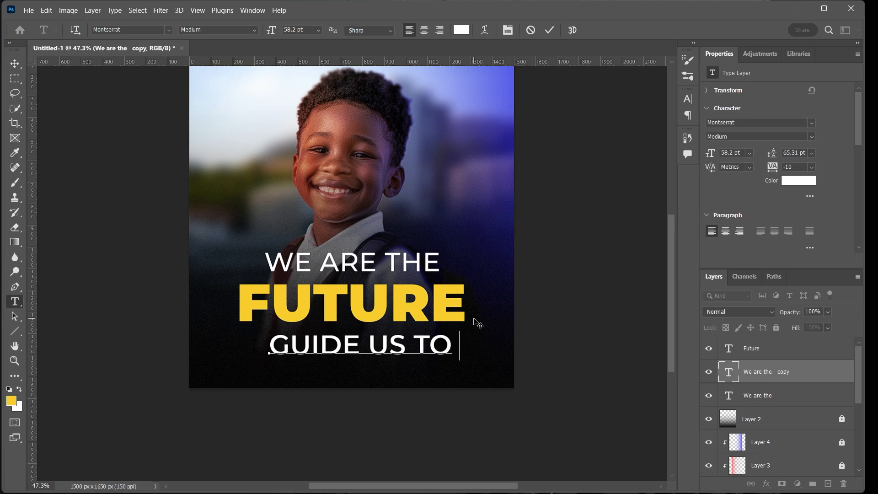
pyautogui.write('BEL')
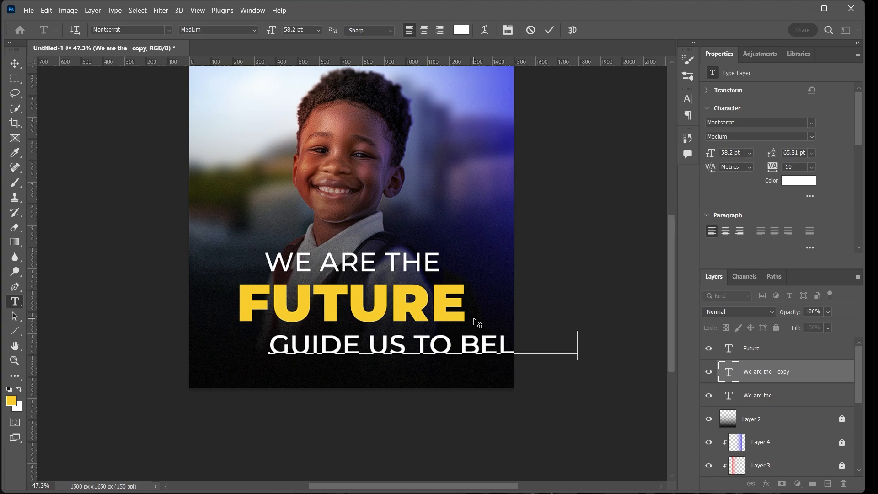
pyautogui.write('IEVE IN')
pyautogui.click(550, 30)
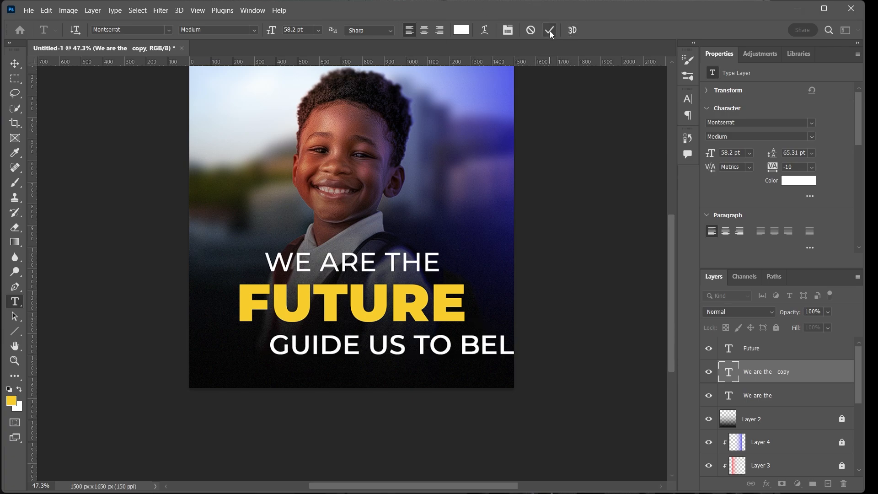
# Step: Halve the tagline's font size to 29.1 pt and shift the line left beneath "Future"
pyautogui.click(15, 63)
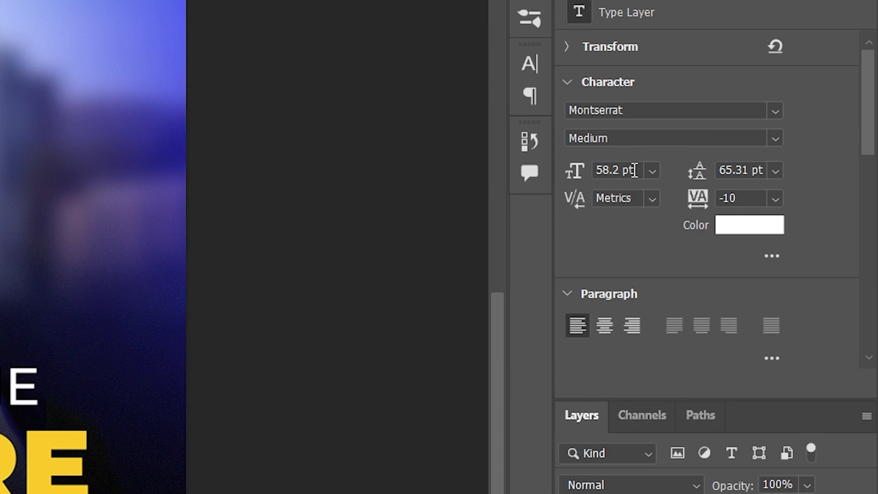
pyautogui.click(614, 169)
pyautogui.click(617, 170)
pyautogui.write('/2')
pyautogui.press('Return')
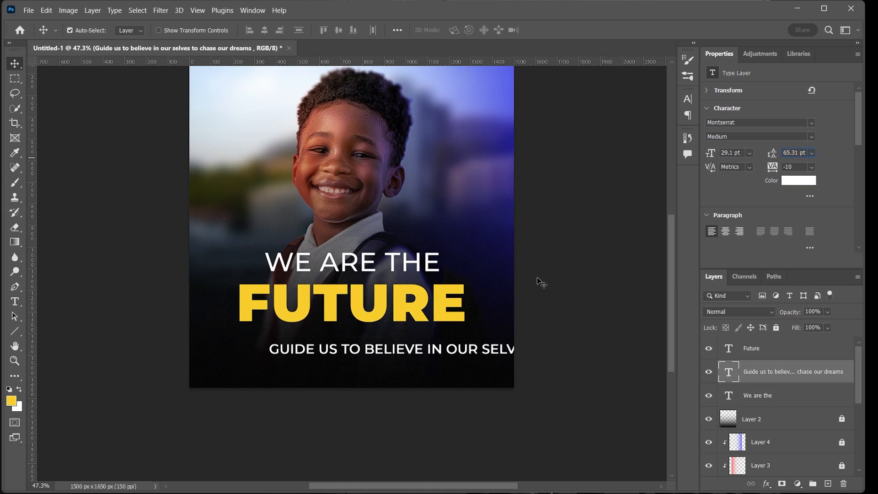
pyautogui.moveTo(429, 360); pyautogui.dragTo(345, 358)
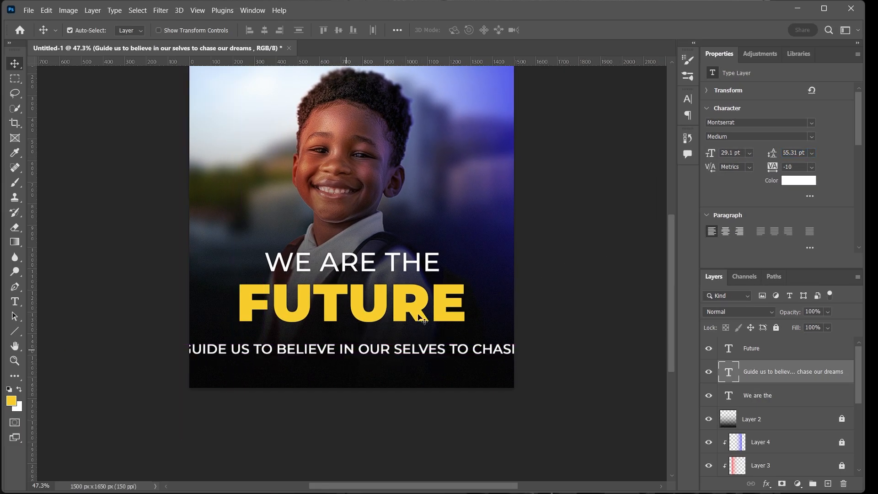
# Step: Break the tagline into two lines before "chase our dreams" and tighten its leading to 31 pt
pyautogui.press('t')
pyautogui.click(479, 352)
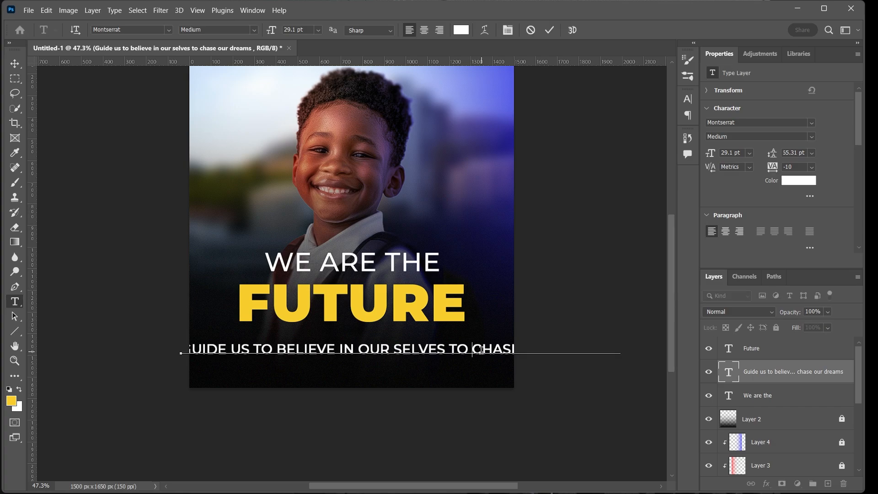
pyautogui.press('Return')
pyautogui.click(550, 30)
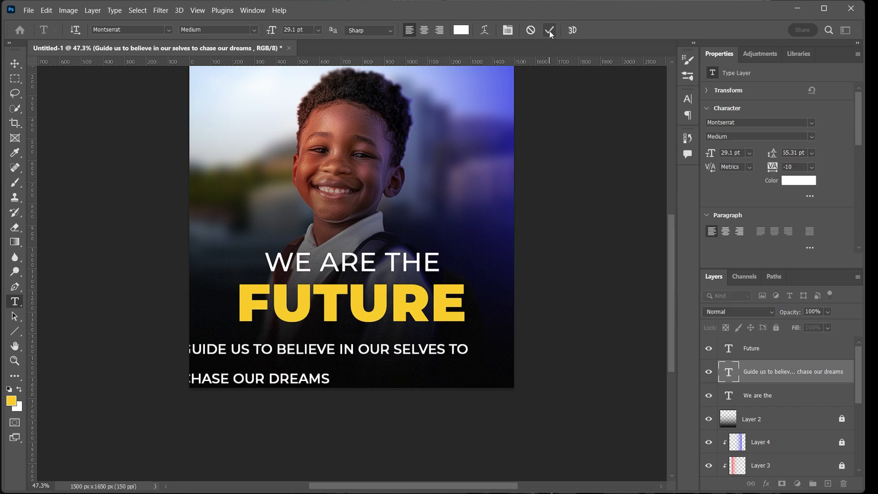
pyautogui.press('v')
pyautogui.moveTo(416, 353); pyautogui.dragTo(449, 343)
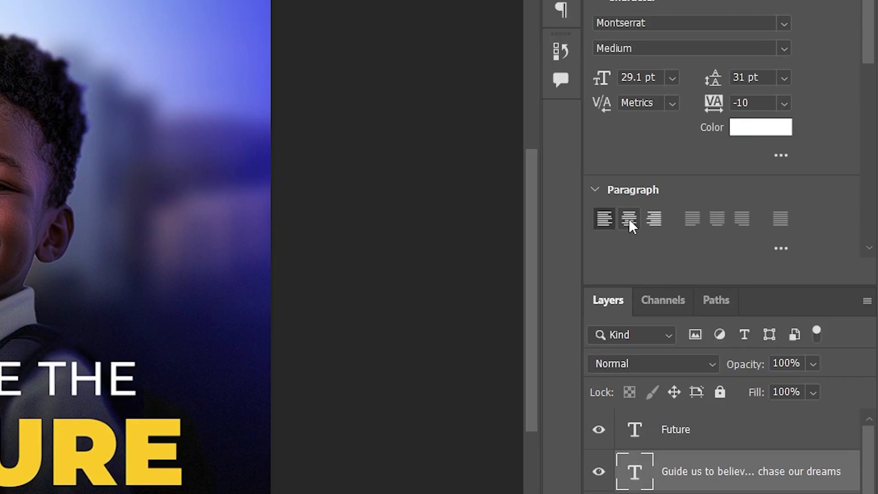
# Step: Center-align the tagline's two lines and center the text block horizontally on the canvas
pyautogui.click(725, 231)
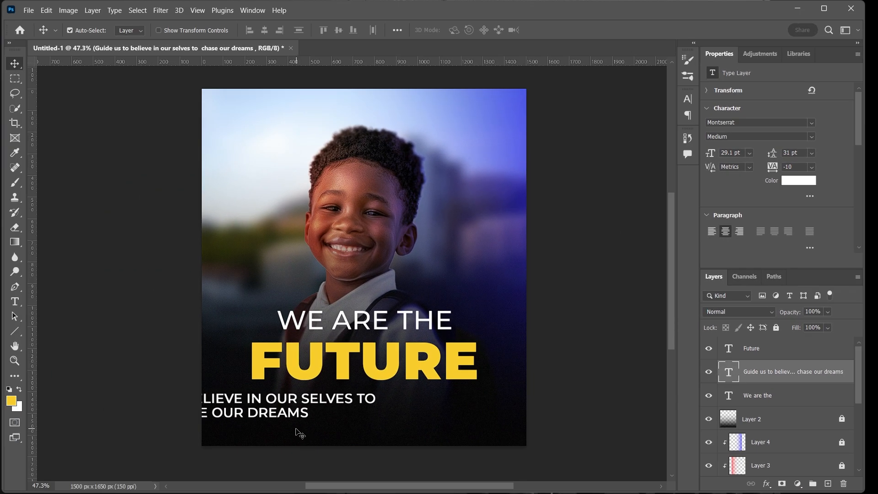
pyautogui.press('ctrl')
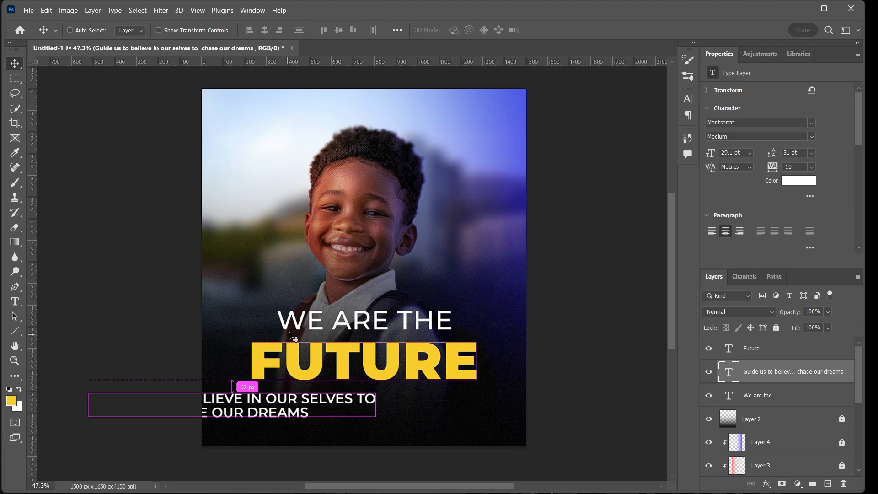
pyautogui.hotkey('ctrl', 'a')
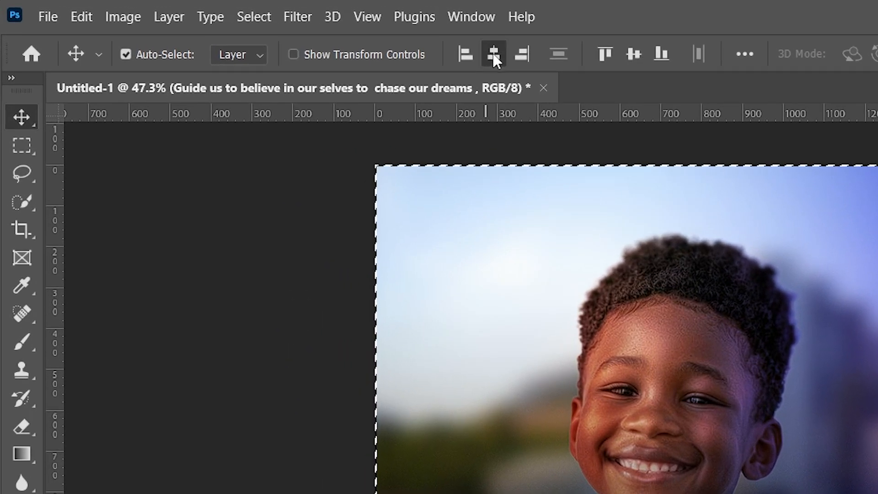
pyautogui.click(494, 54)
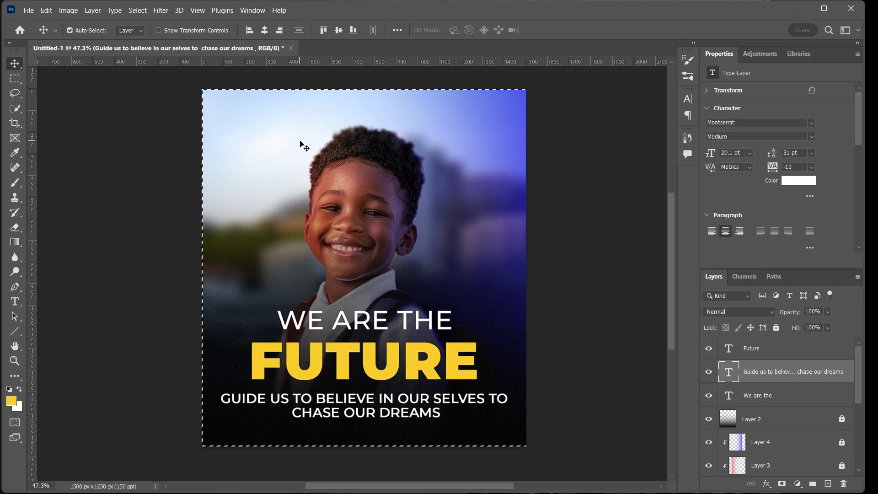
pyautogui.hotkey('ctrl', 'd')
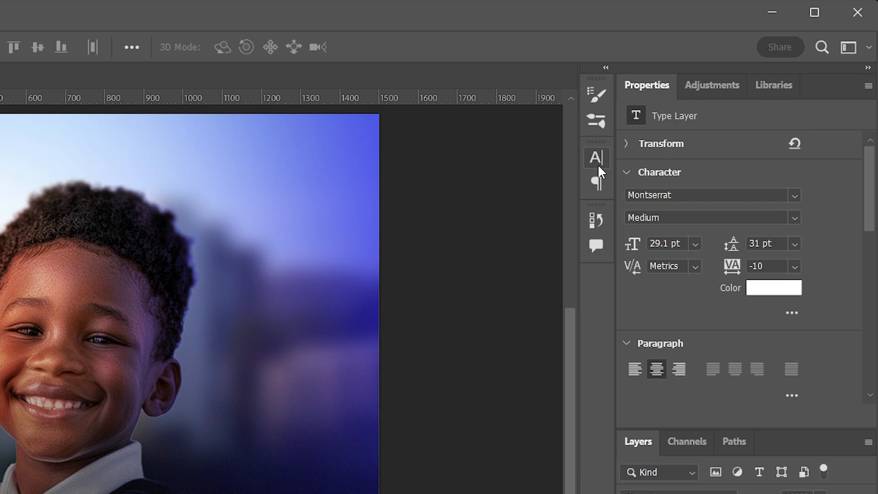
# Step: Turn off All Caps for the tagline and move its line break to before "selves"
pyautogui.click(599, 164)
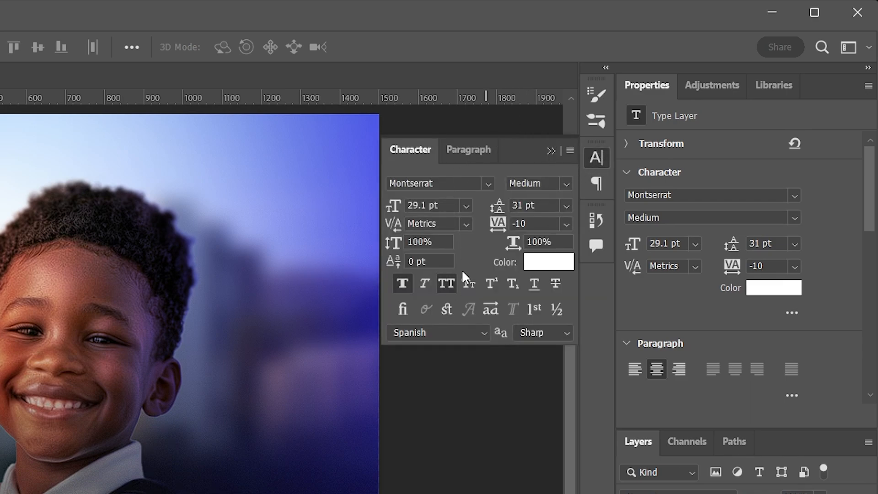
pyautogui.click(551, 151)
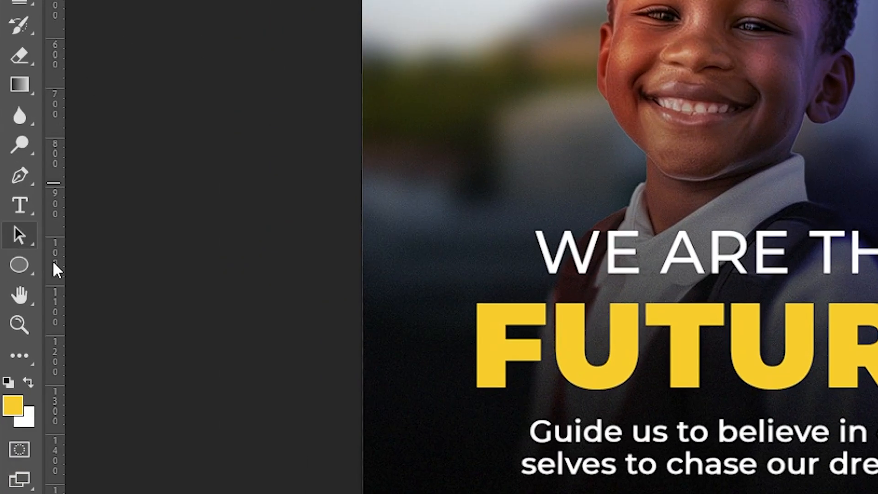
# Step: Draw a circle about 472 px wide over the poster's upper-left corner with no fill and a yellow stroke about 175 px thick
pyautogui.click(15, 332)
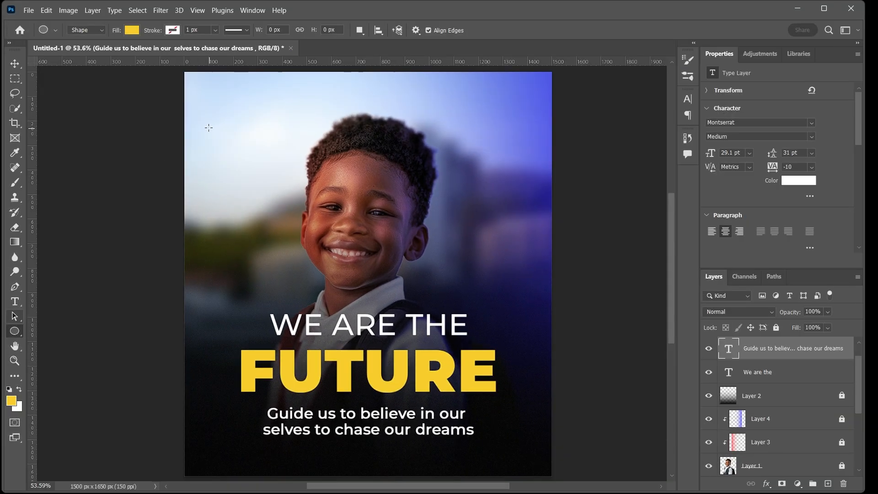
pyautogui.moveTo(208, 117); pyautogui.dragTo(265, 206)
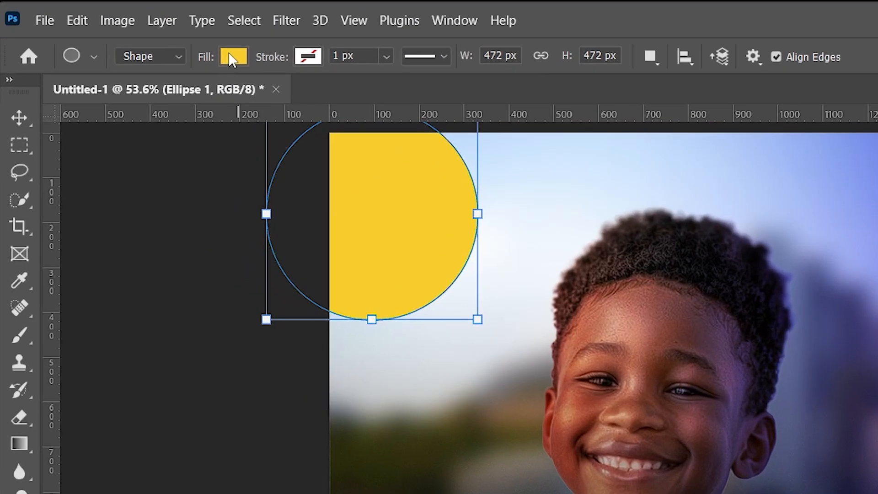
pyautogui.click(231, 56)
pyautogui.click(111, 97)
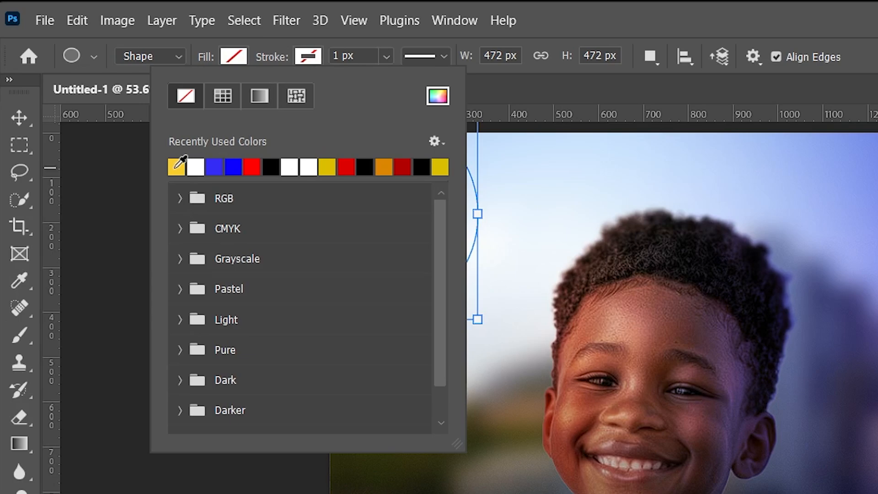
pyautogui.click(176, 167)
pyautogui.moveTo(270, 58)
pyautogui.mouseDown()
pyautogui.moveTo(288, 62)
pyautogui.moveTo(278, 65)
pyautogui.mouseUp()
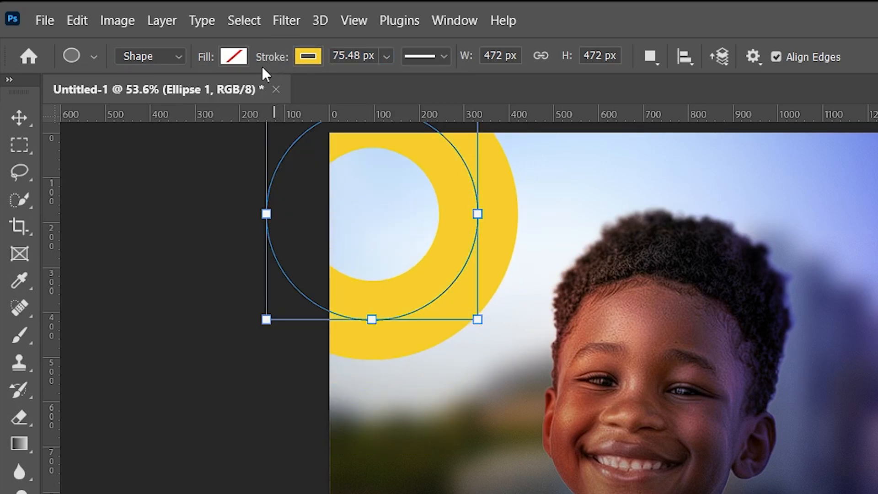
# Step: Move the yellow ring down along the poster's left edge and thin its stroke to about 139 px
pyautogui.click(20, 117)
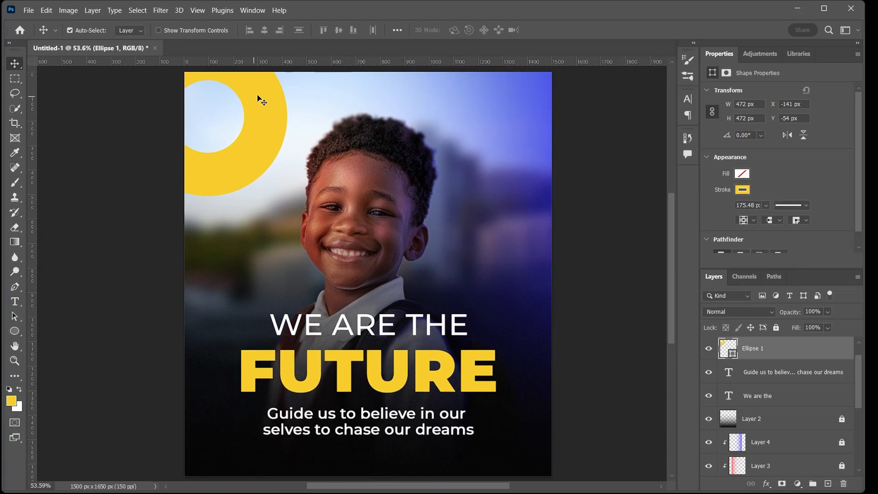
pyautogui.moveTo(262, 101); pyautogui.dragTo(257, 146)
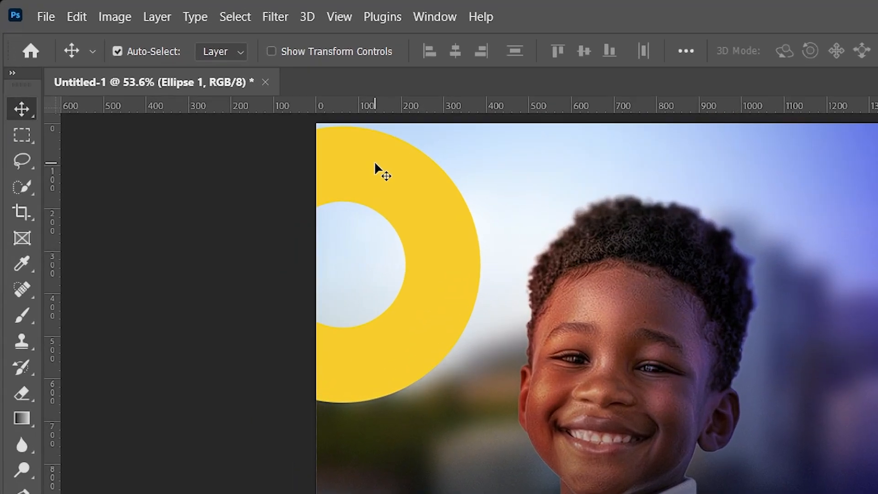
pyautogui.press('u')
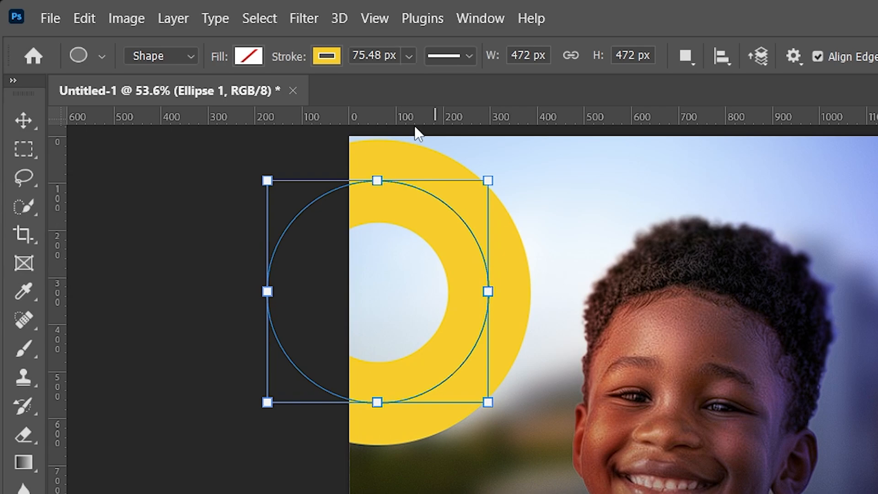
pyautogui.moveTo(297, 58); pyautogui.dragTo(256, 61)
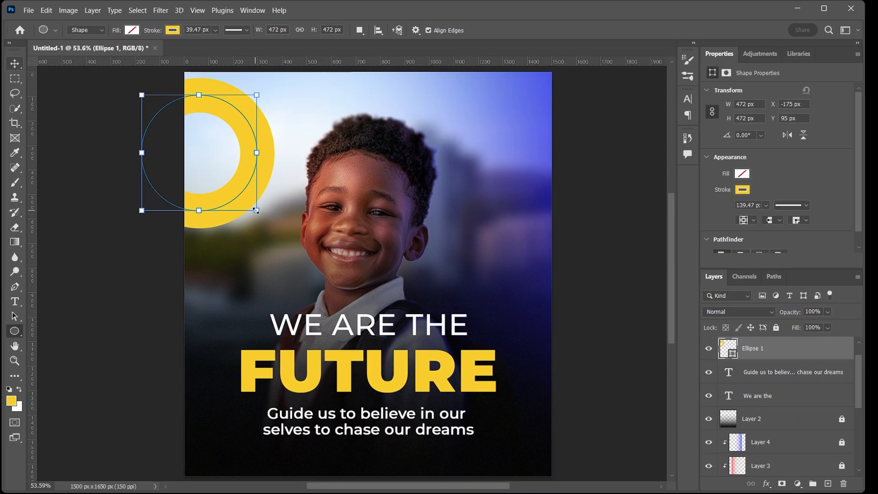
# Step: Shrink the ring's path to about 450 px wide and shift the ring slightly lower on the poster
pyautogui.moveTo(256, 211); pyautogui.dragTo(252, 207)
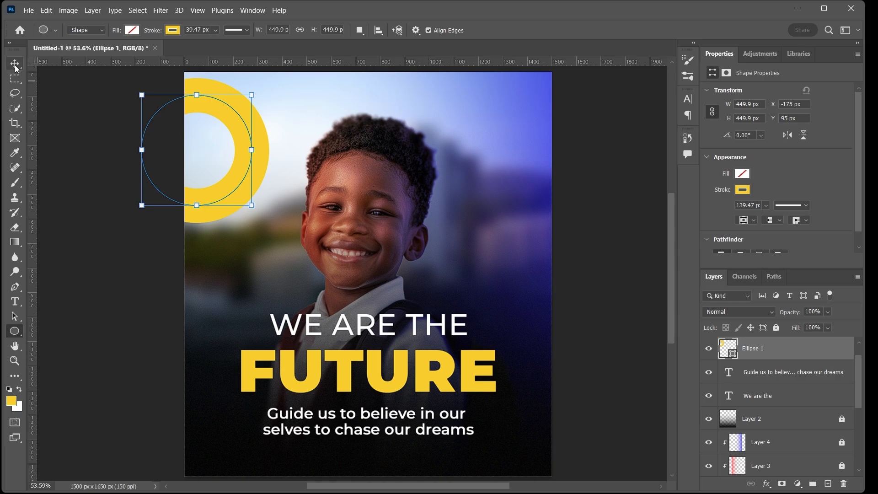
pyautogui.click(14, 64)
pyautogui.moveTo(249, 121); pyautogui.dragTo(243, 134)
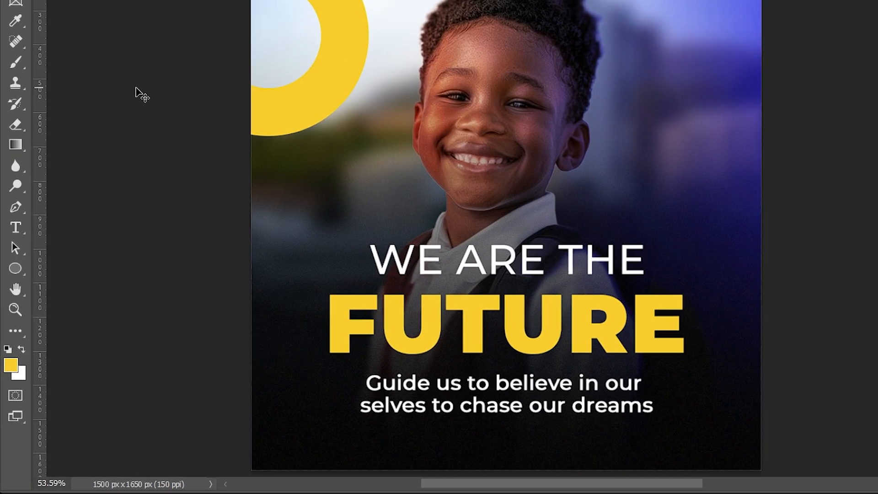
# Step: Draw a solid yellow circle about 82 px wide below the ring's right side and shift both shapes toward the poster's left edge
pyautogui.click(16, 269)
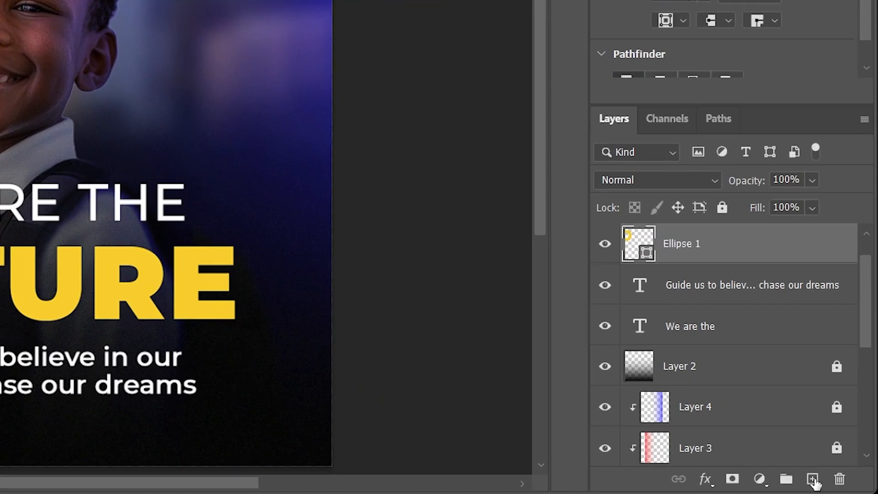
pyautogui.click(828, 484)
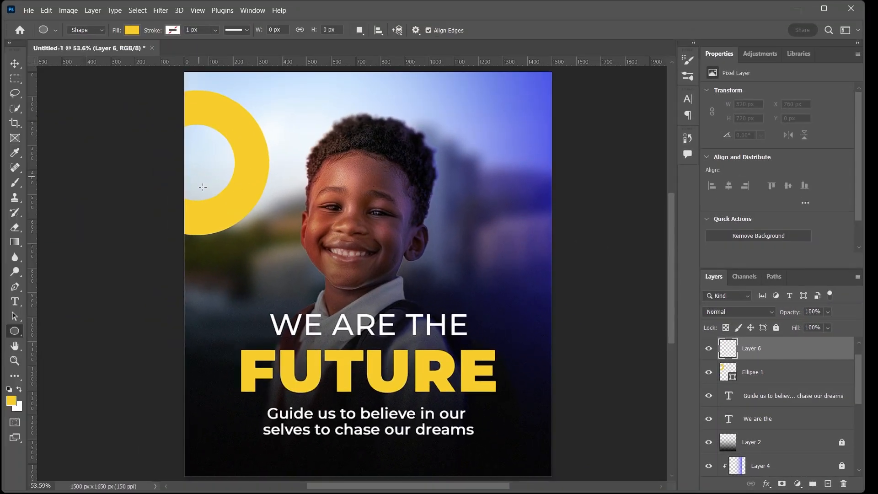
pyautogui.moveTo(254, 221); pyautogui.dragTo(273, 241)
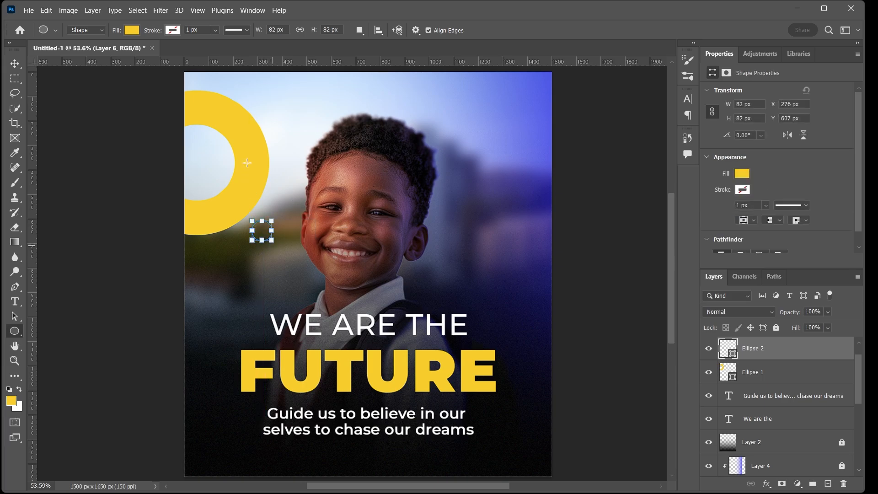
pyautogui.click(15, 63)
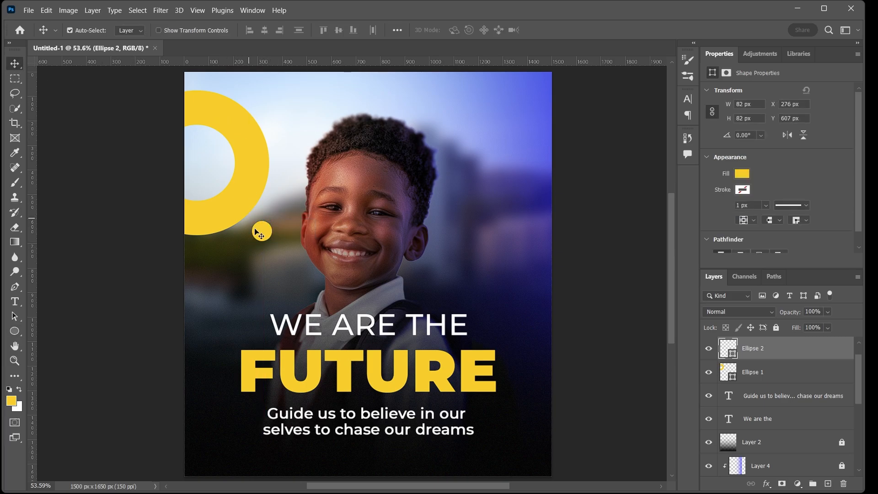
pyautogui.moveTo(254, 185); pyautogui.dragTo(252, 178)
pyautogui.moveTo(272, 238); pyautogui.dragTo(241, 192)
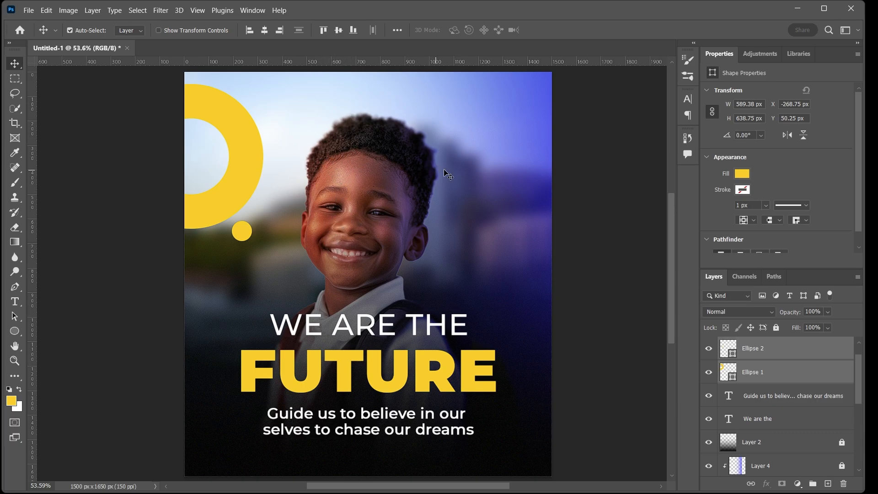
pyautogui.click(491, 124)
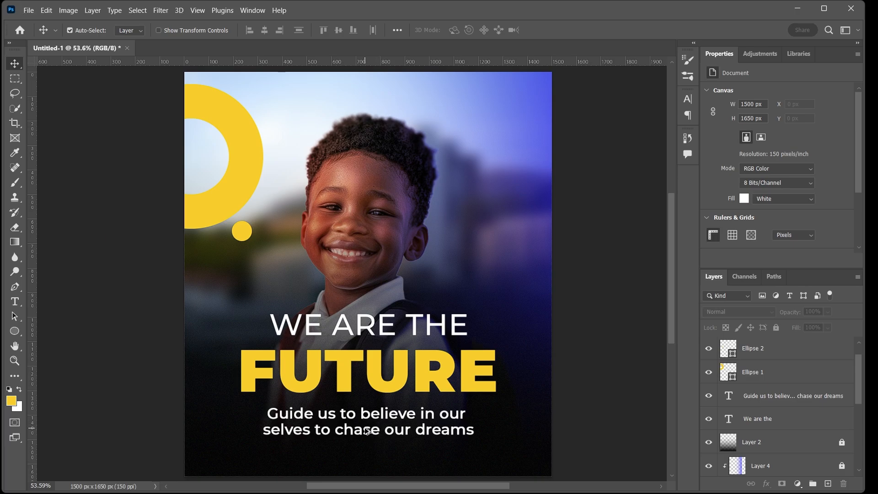
# Step: Duplicate the tagline into the poster's upper-right area and shorten the copy to "Guide us"
pyautogui.moveTo(367, 431); pyautogui.dragTo(471, 119)
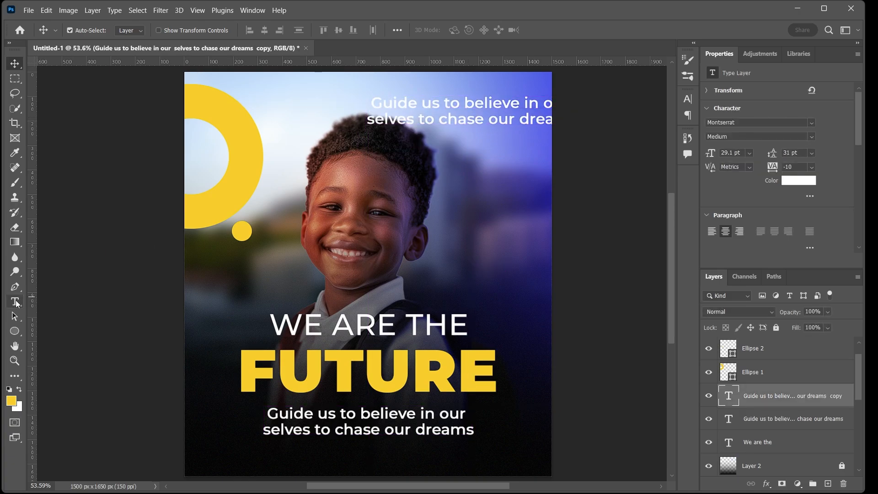
pyautogui.click(15, 301)
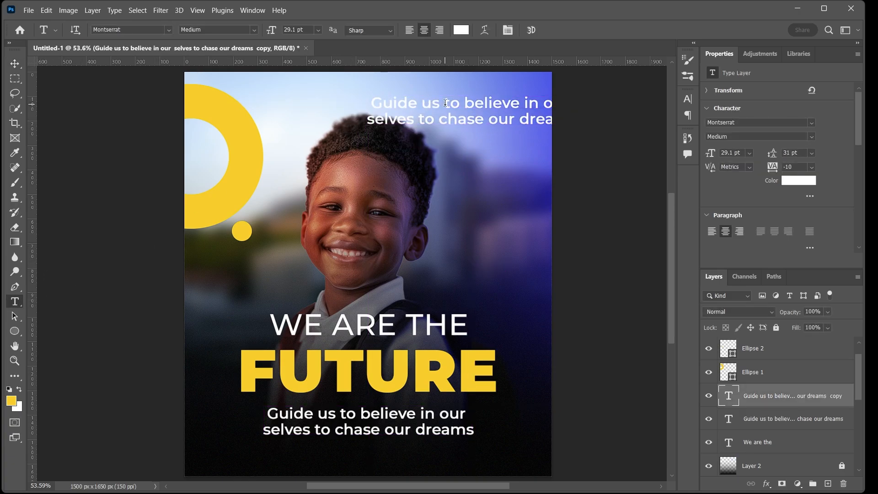
pyautogui.moveTo(446, 101); pyautogui.dragTo(576, 165)
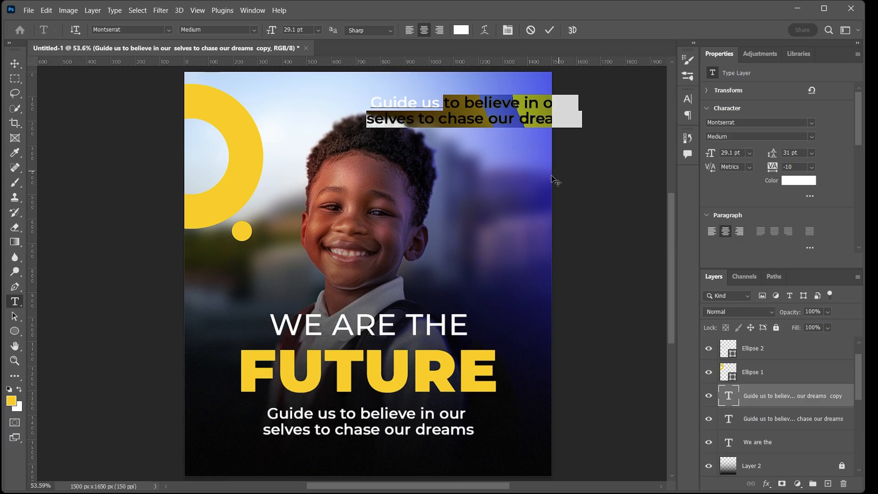
pyautogui.press('BackSpace')
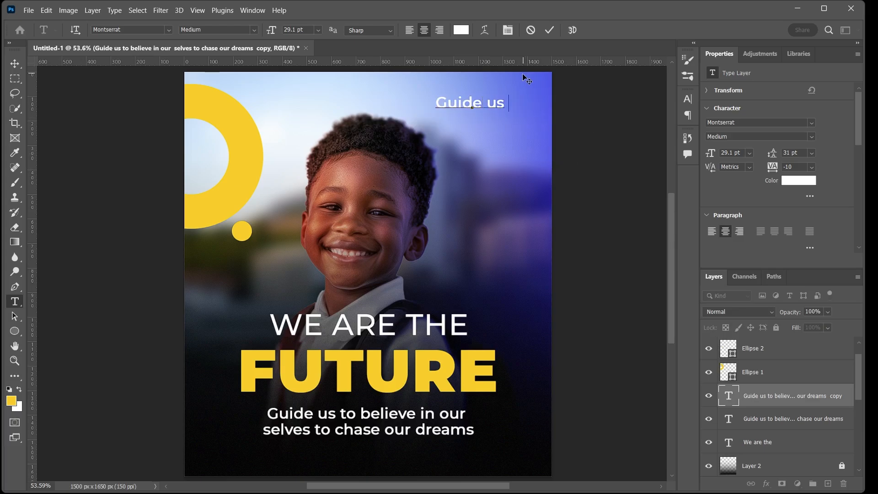
pyautogui.click(550, 30)
pyautogui.press('v')
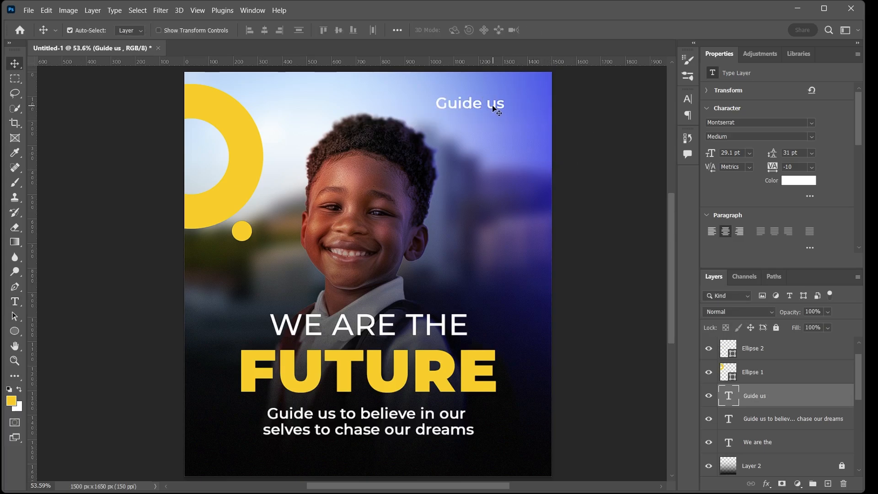
pyautogui.moveTo(495, 105); pyautogui.dragTo(507, 108)
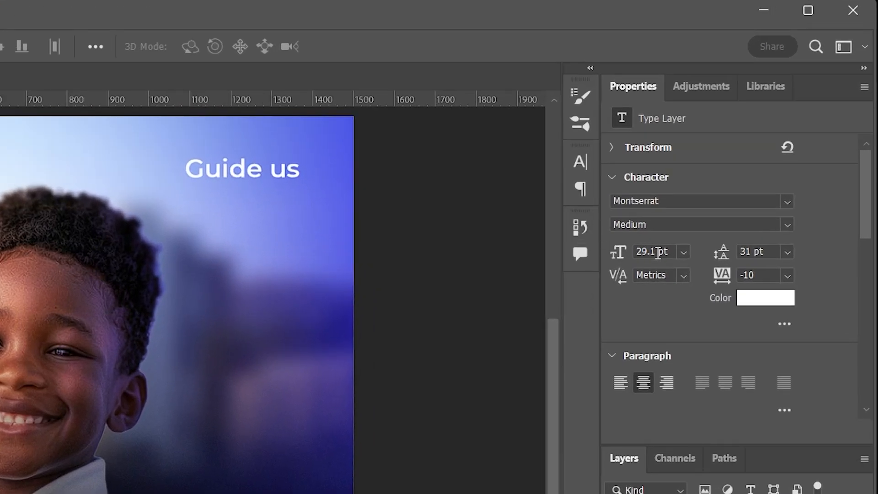
# Step: Halve the font size of the "Guide us" text to 14.55 pt
pyautogui.click(658, 253)
pyautogui.write('/2')
pyautogui.press('Return')
pyautogui.click(741, 277)
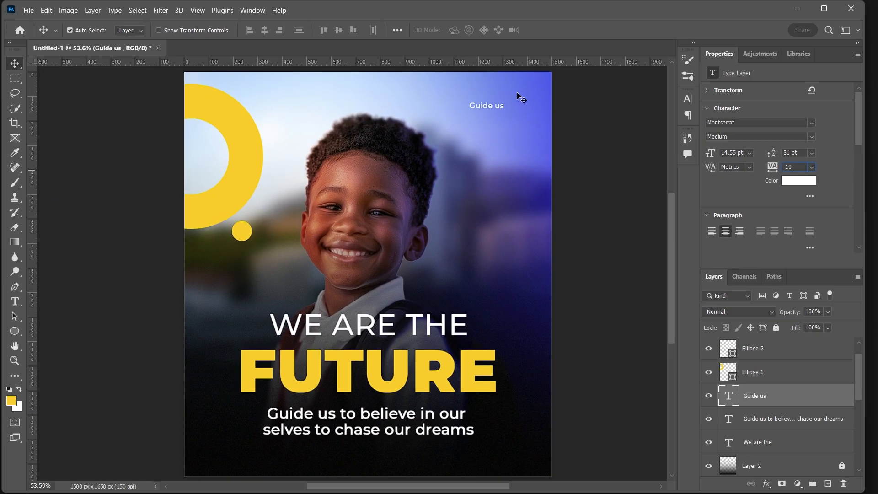
# Step: Scale the "Guide us" text up to about 18.54 pt and nudge it slightly higher on the poster
pyautogui.moveTo(517, 93); pyautogui.dragTo(488, 120)
pyautogui.hotkey('ctrl', 't')
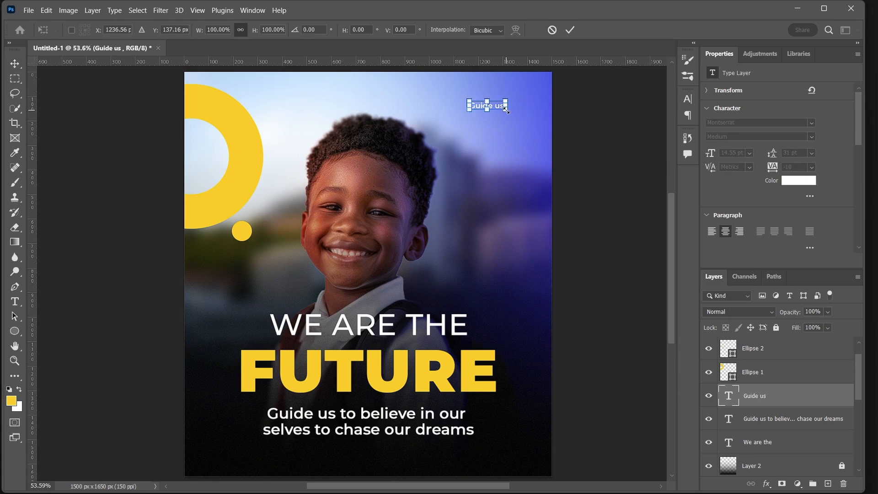
pyautogui.moveTo(506, 110); pyautogui.dragTo(517, 114)
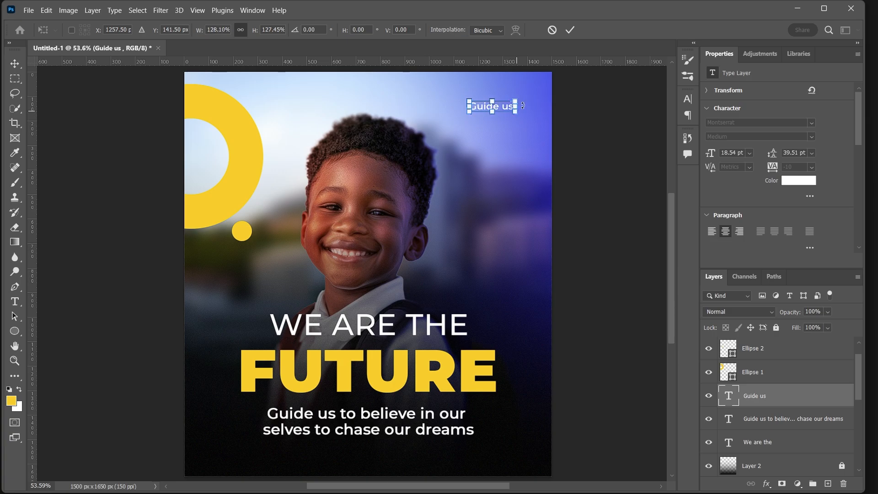
pyautogui.click(570, 30)
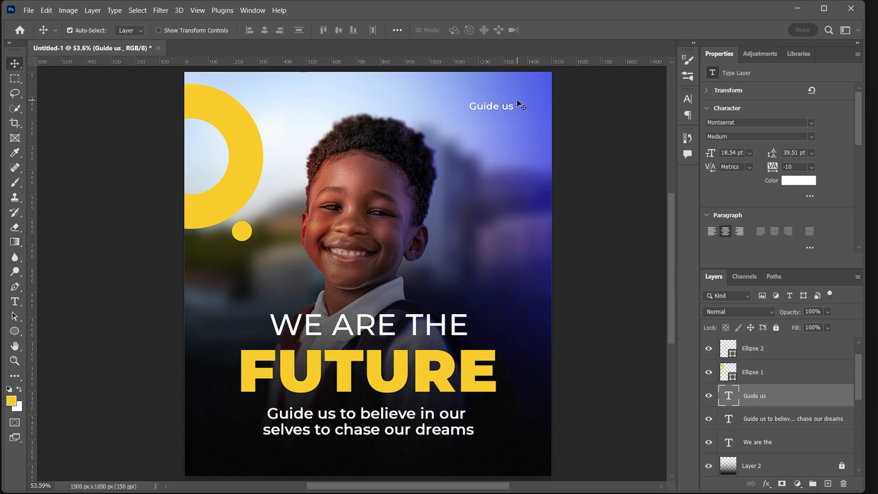
pyautogui.moveTo(503, 107); pyautogui.dragTo(505, 105)
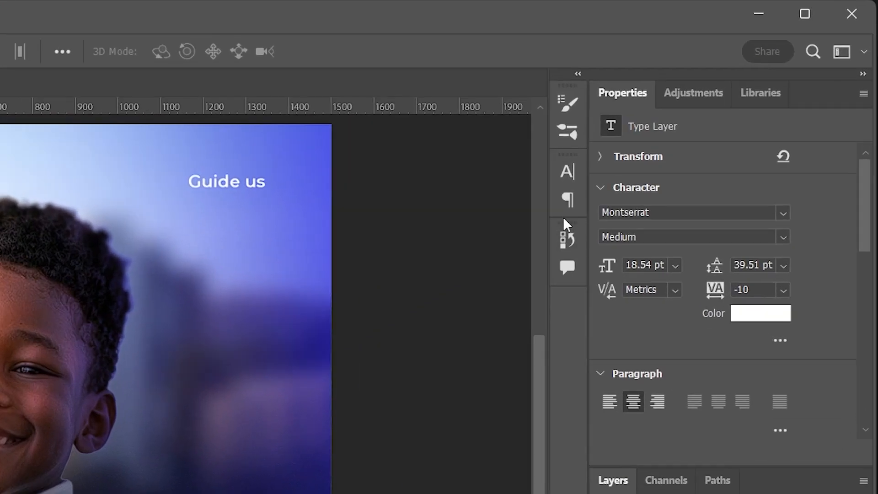
# Step: Set the "Guide us" text to Montserrat ExtraBold and deselect its layer
pyautogui.click(782, 235)
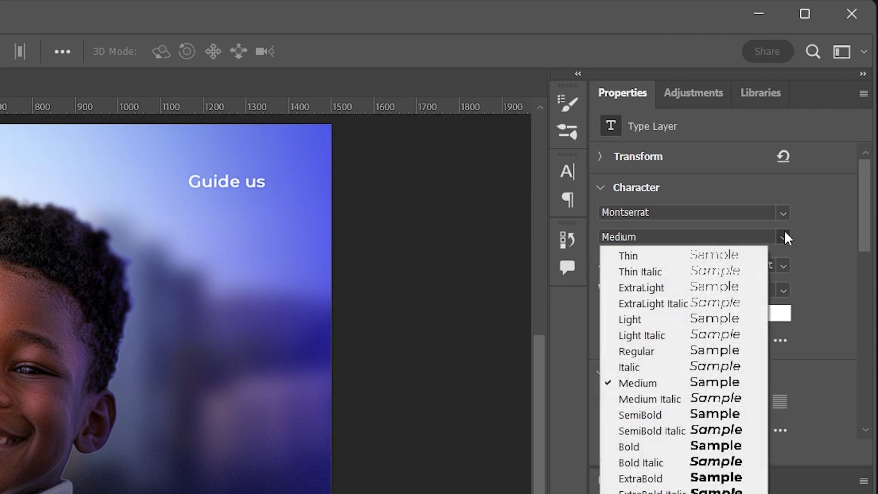
pyautogui.click(681, 479)
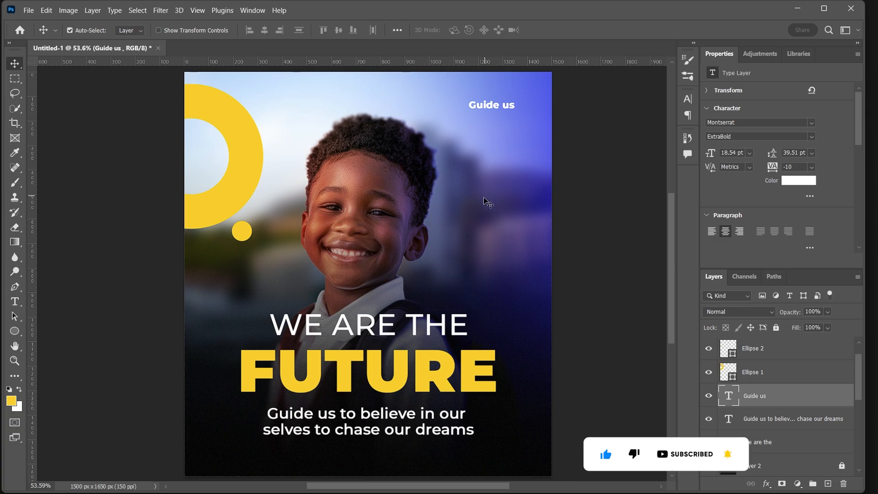
pyautogui.click(527, 203)
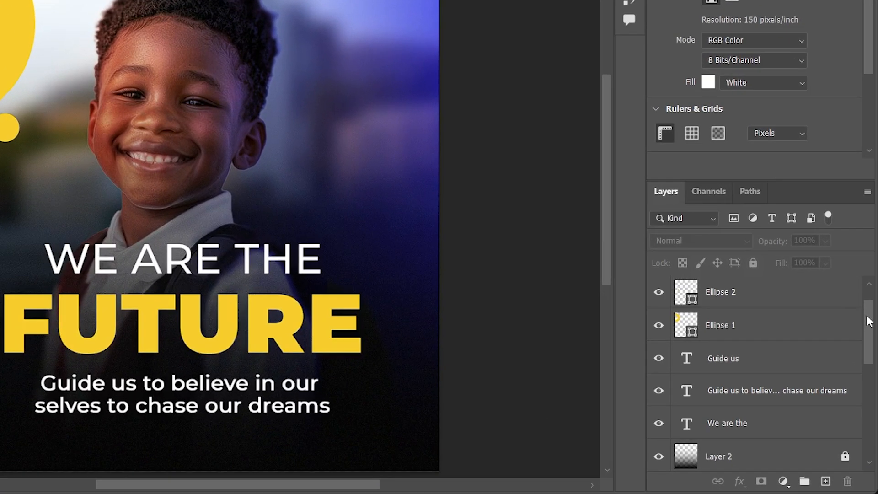
# Step: Find the blurred city photo layer below Layer 5 in the stack and unlock it
pyautogui.moveTo(859, 365); pyautogui.dragTo(859, 402)
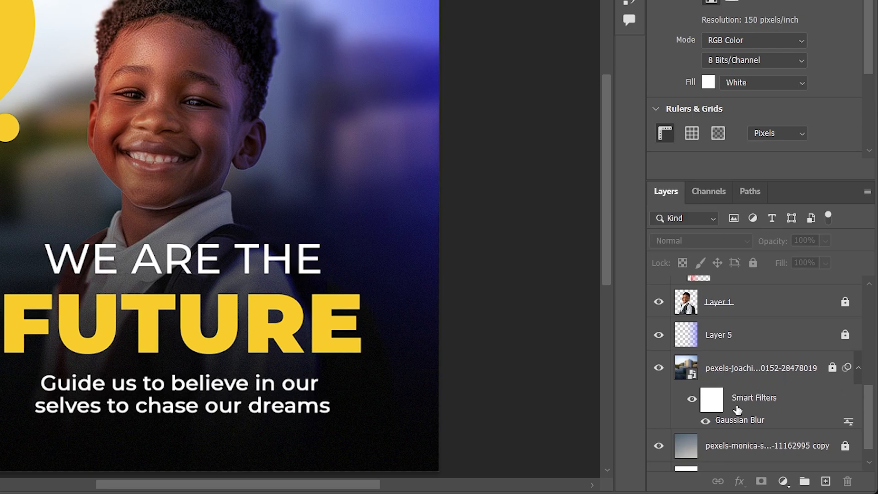
pyautogui.click(733, 425)
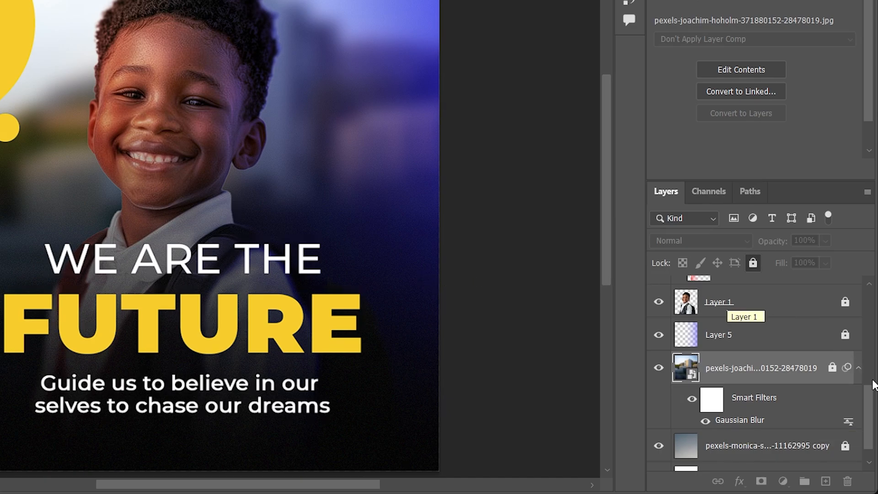
pyautogui.click(833, 368)
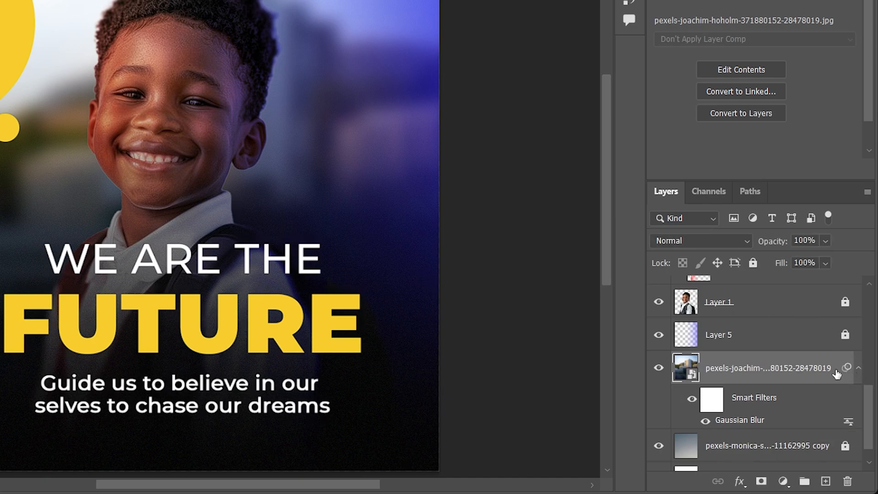
# Step: Reduce the city photo's Gaussian Blur smart filter to a radius of 13.9 pixels
pyautogui.doubleClick(741, 420)
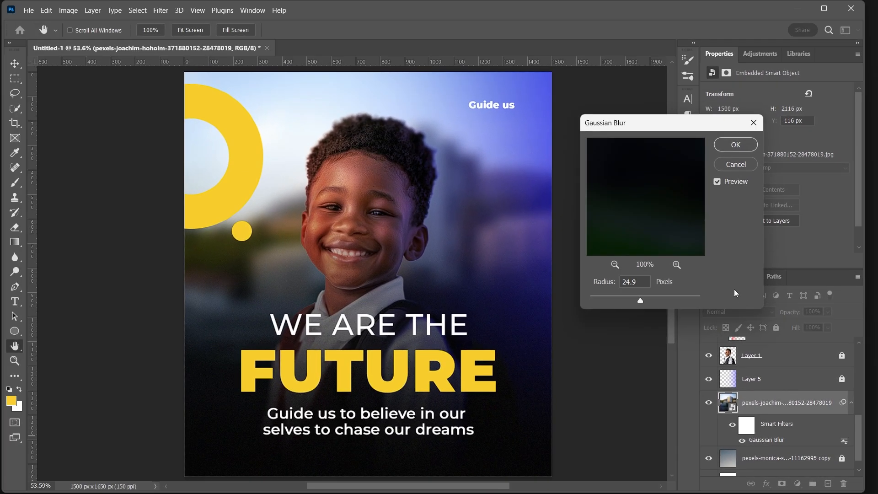
pyautogui.moveTo(642, 303); pyautogui.dragTo(634, 301)
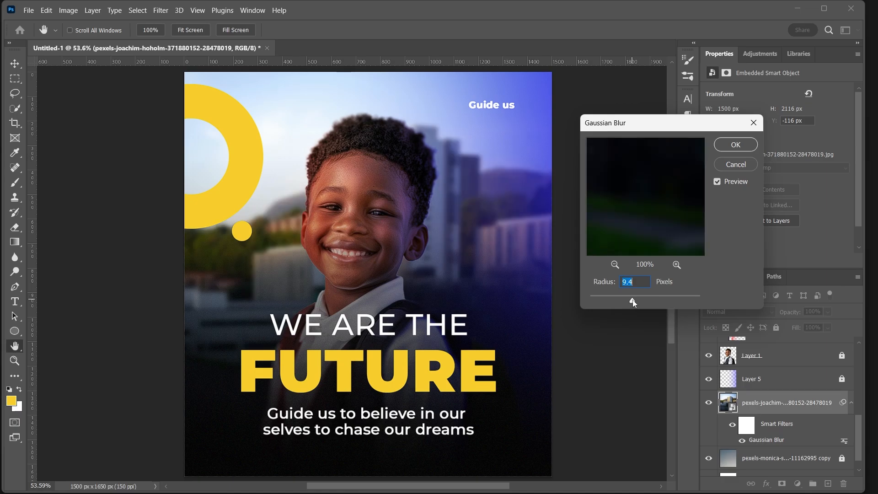
pyautogui.moveTo(633, 302); pyautogui.dragTo(639, 301)
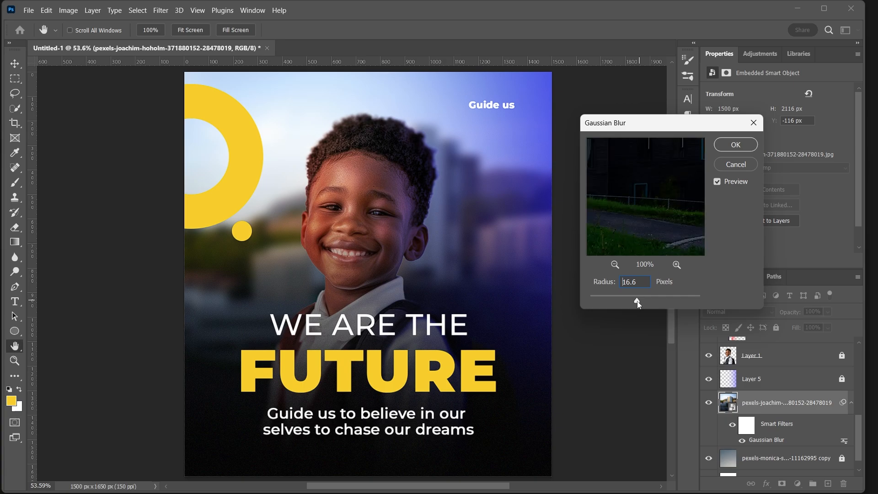
pyautogui.moveTo(637, 301); pyautogui.dragTo(637, 300)
pyautogui.moveTo(634, 296); pyautogui.dragTo(633, 296)
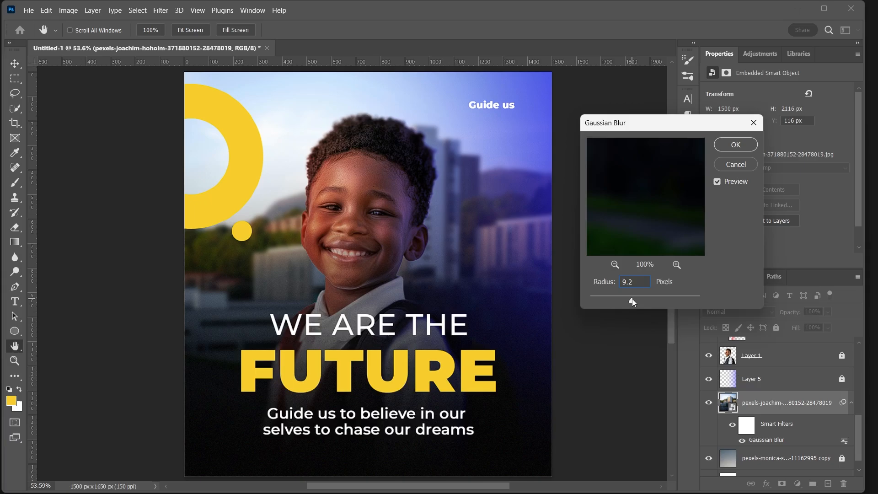
pyautogui.moveTo(637, 302); pyautogui.dragTo(637, 302)
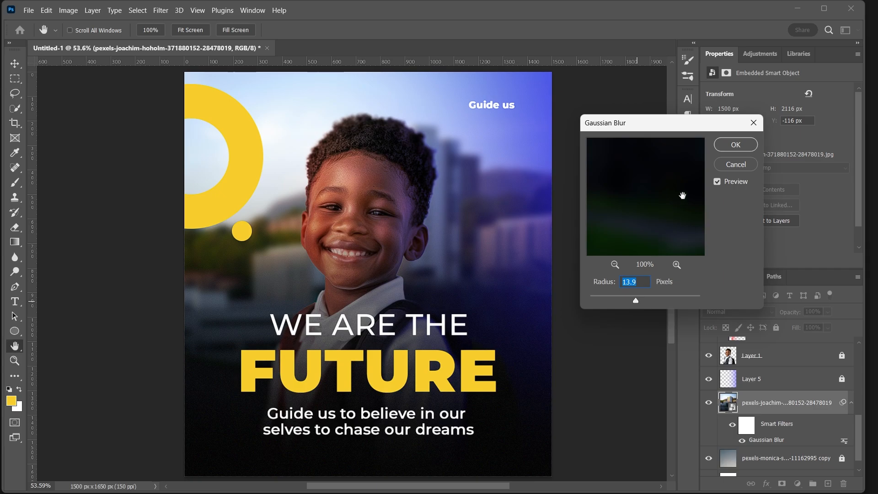
pyautogui.click(733, 151)
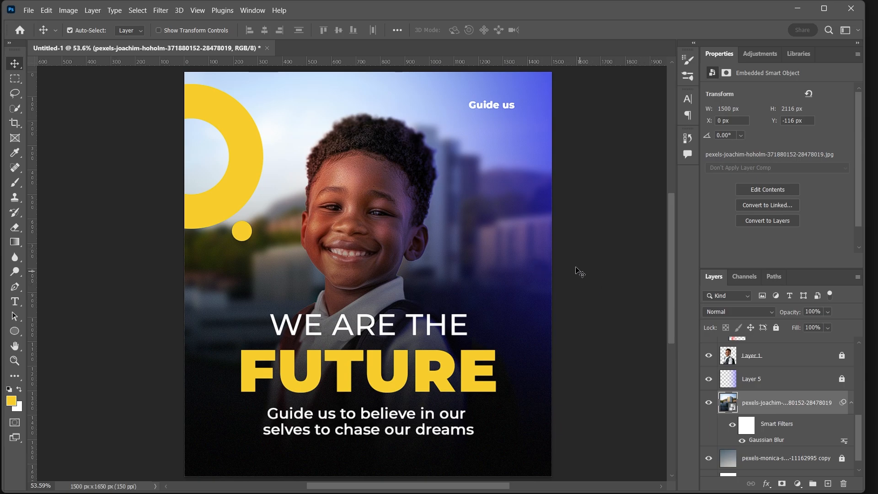
# Step: Enlarge the city photo proportionally to about 1614 px wide, keeping its left edge on the poster's left edge
pyautogui.moveTo(490, 215); pyautogui.dragTo(496, 213)
pyautogui.hotkey('ctrl', 'z')
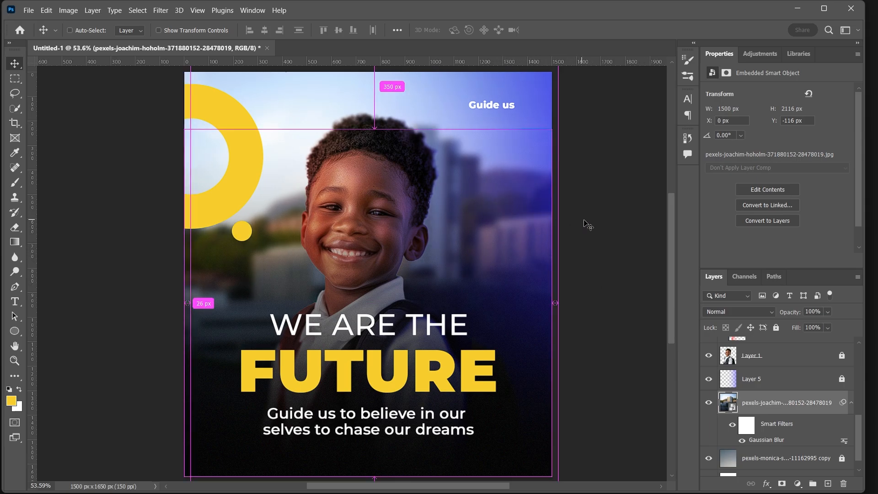
pyautogui.hotkey('ctrl', 't')
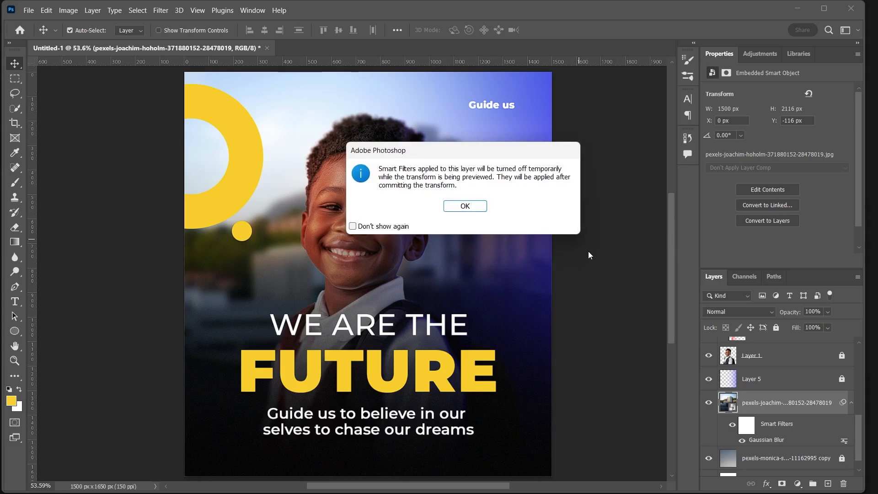
pyautogui.click(486, 210)
pyautogui.moveTo(553, 298); pyautogui.dragTo(580, 306)
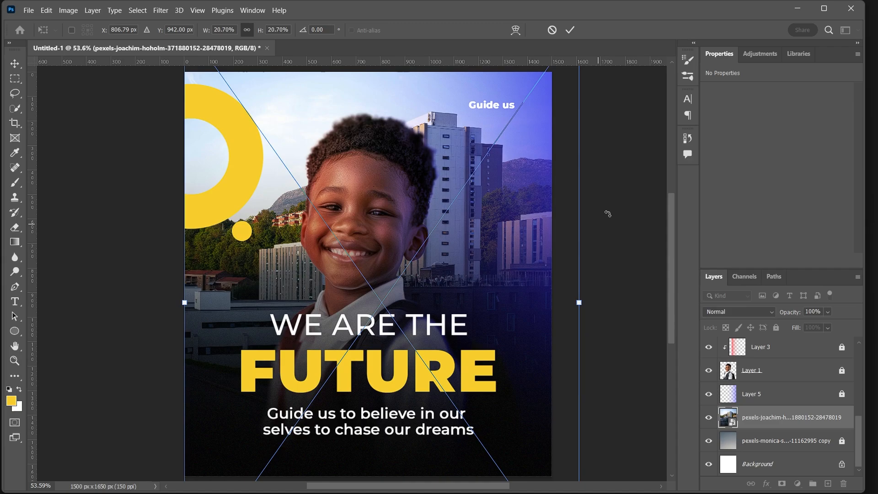
pyautogui.click(571, 30)
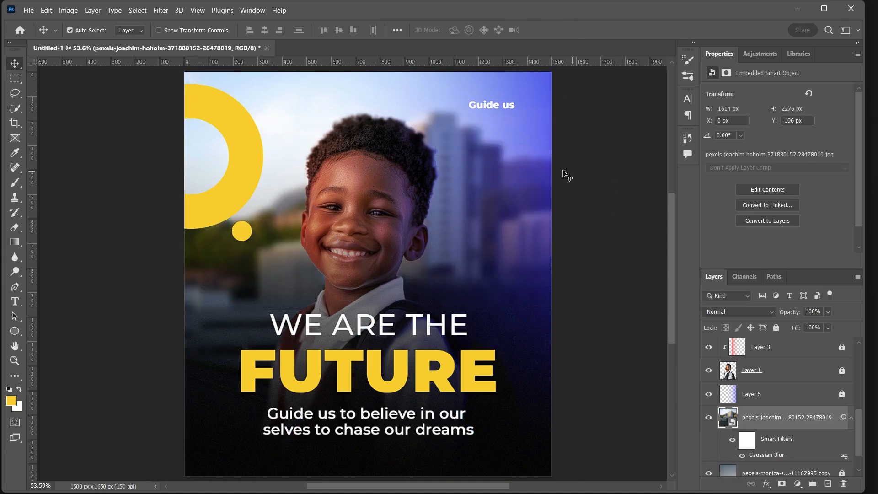
# Step: Move the city photo down and to the right, and scale it to about 1685 px wide so it reaches the poster's left edge
pyautogui.moveTo(481, 200)
pyautogui.mouseDown()
pyautogui.moveTo(477, 214)
pyautogui.moveTo(483, 208)
pyautogui.mouseUp()
pyautogui.hotkey('ctrl', 't')
pyautogui.click(455, 207)
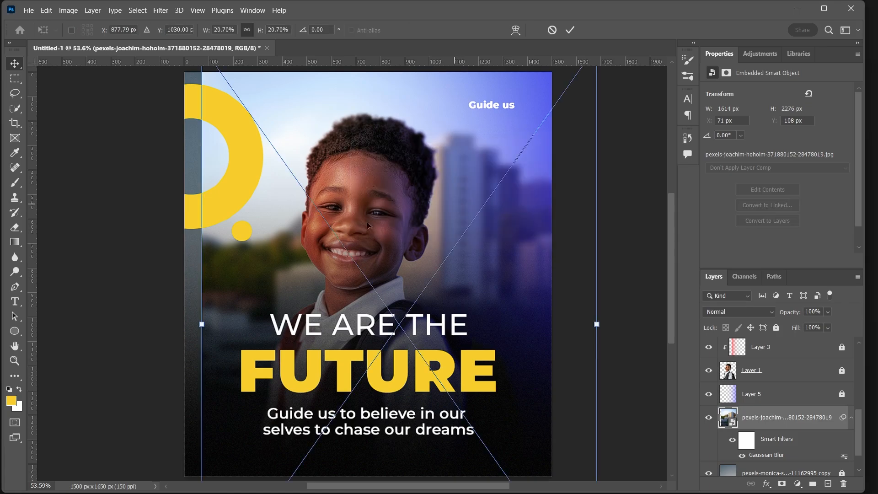
pyautogui.moveTo(202, 324); pyautogui.dragTo(185, 326)
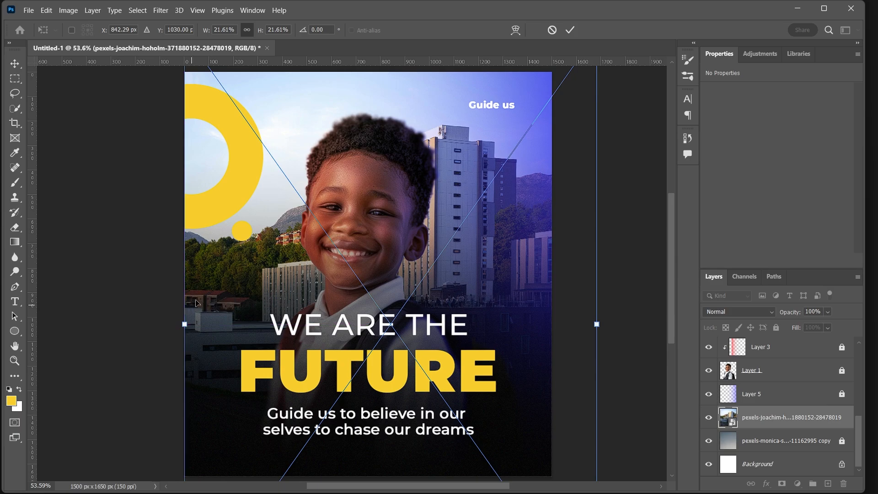
pyautogui.click(570, 29)
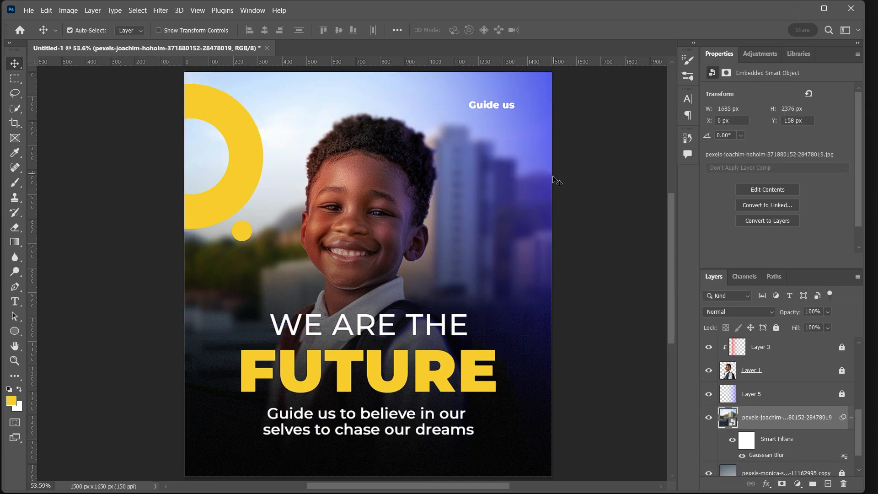